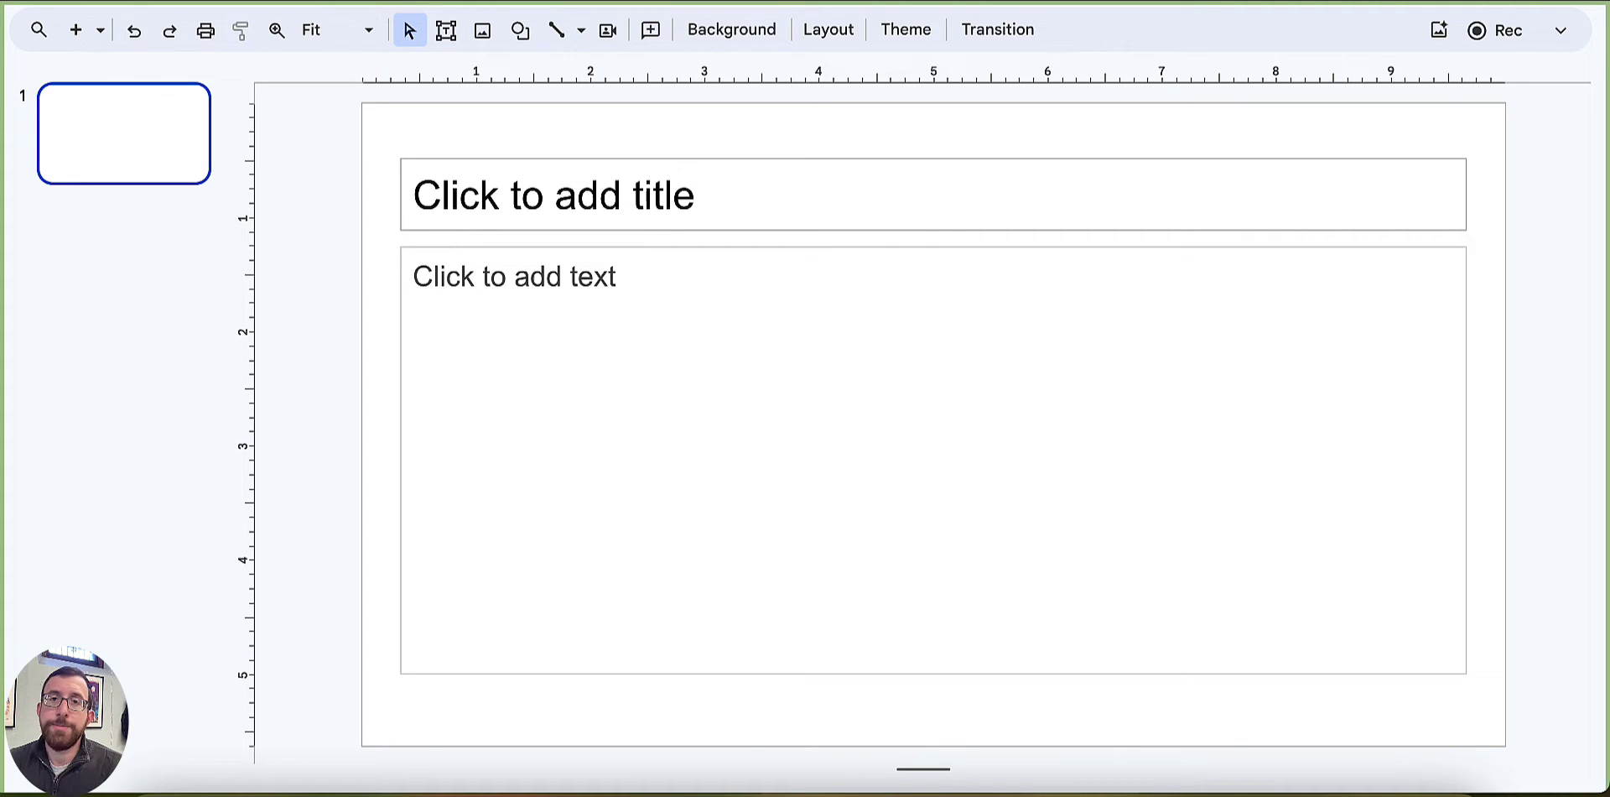
Give the first slide the Blank layout and start Create image with Gemini
left_click(832, 31)
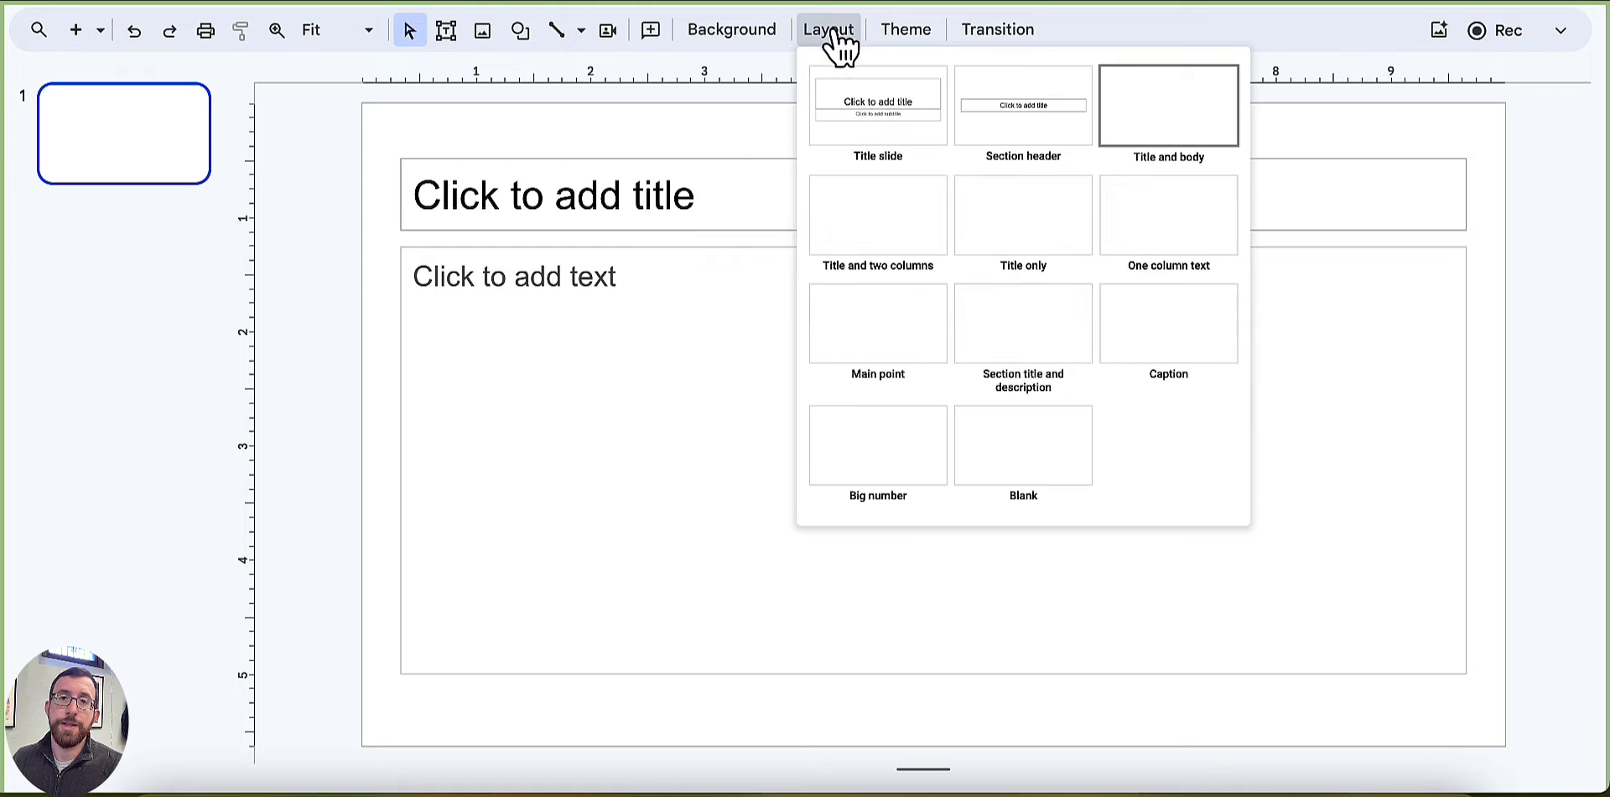
left_click(1088, 427)
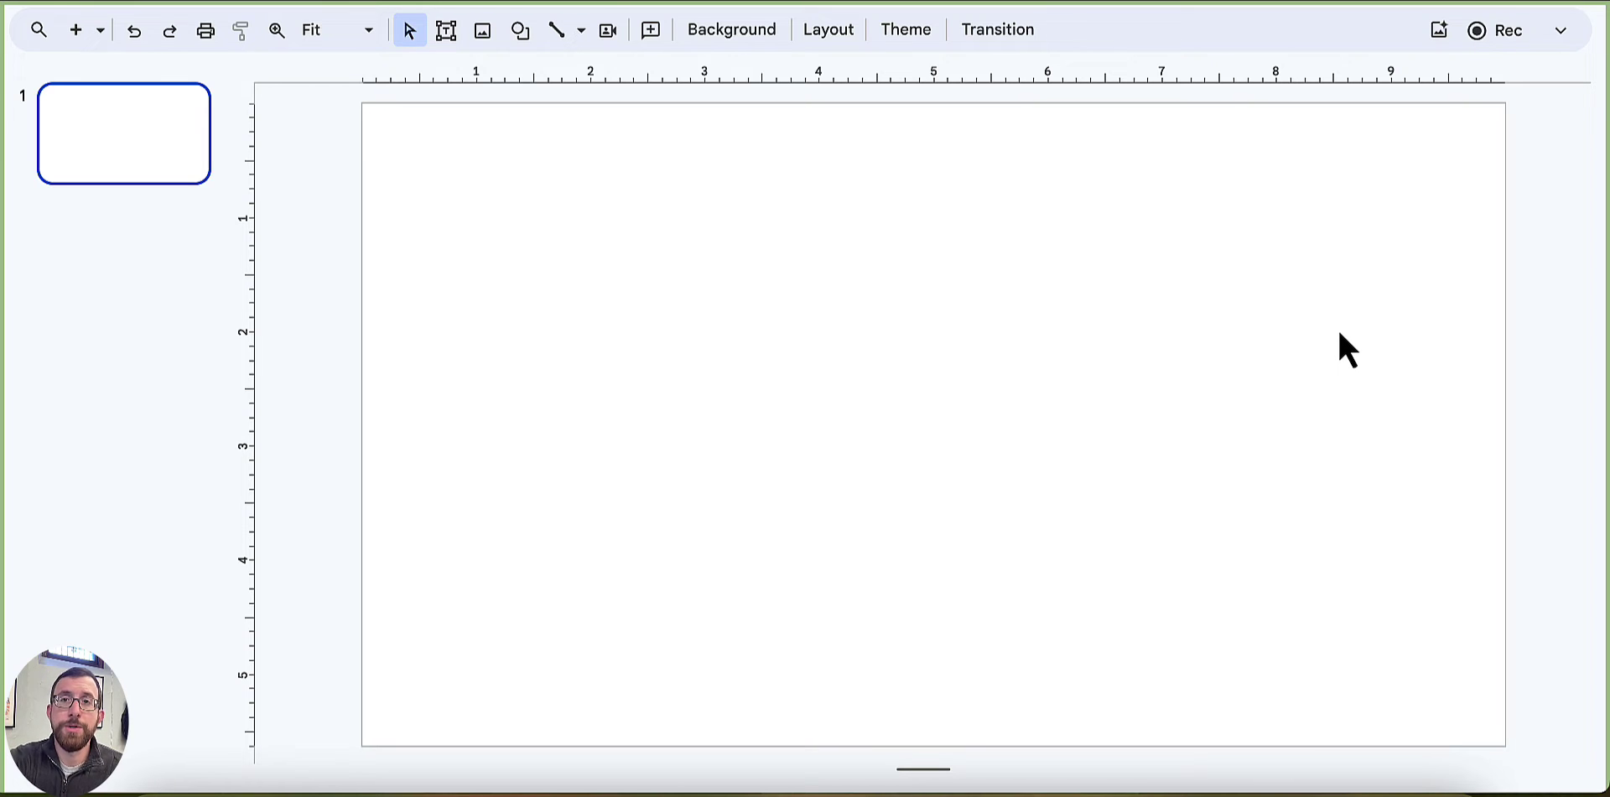
left_click(483, 33)
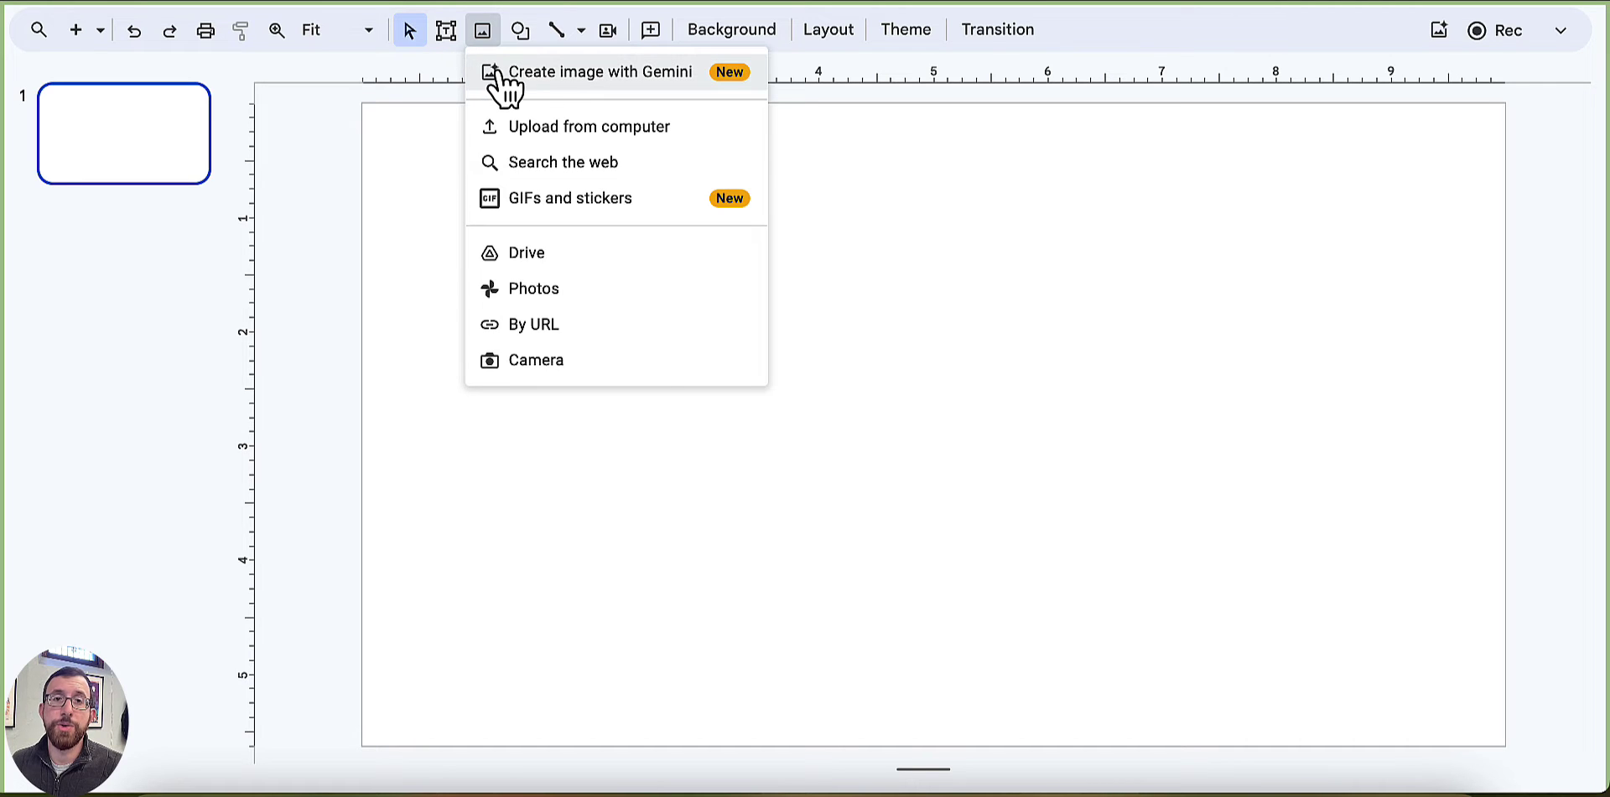
left_click(724, 84)
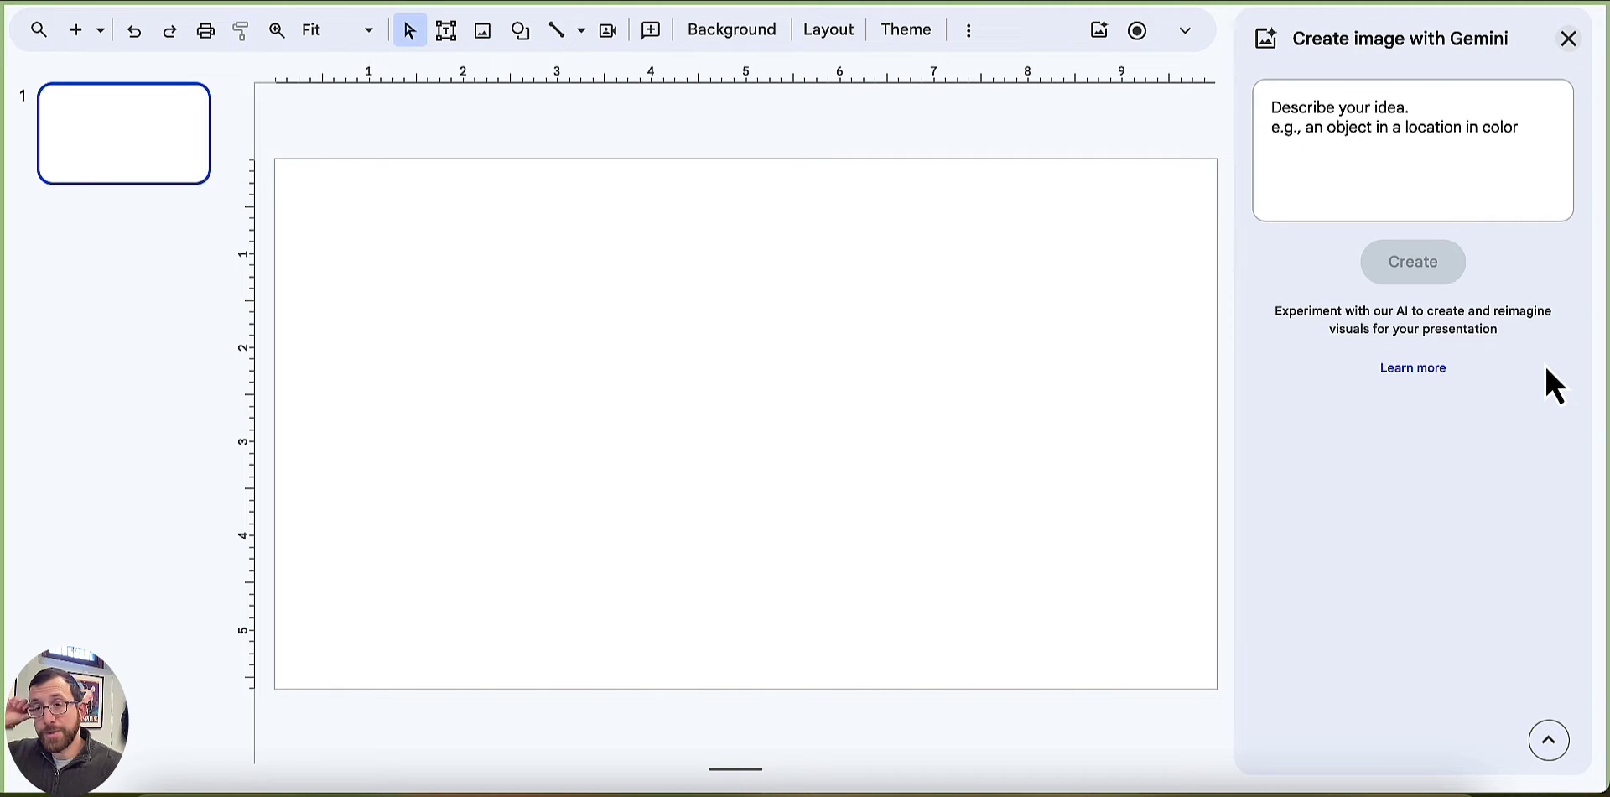
Paste the Hawaiian beach at sunset with distant palm trees prompt and generate images
left_click(1470, 162)
type("a plate of freshly baked blueberry muffins on a wooden kitchen table next to a large window")
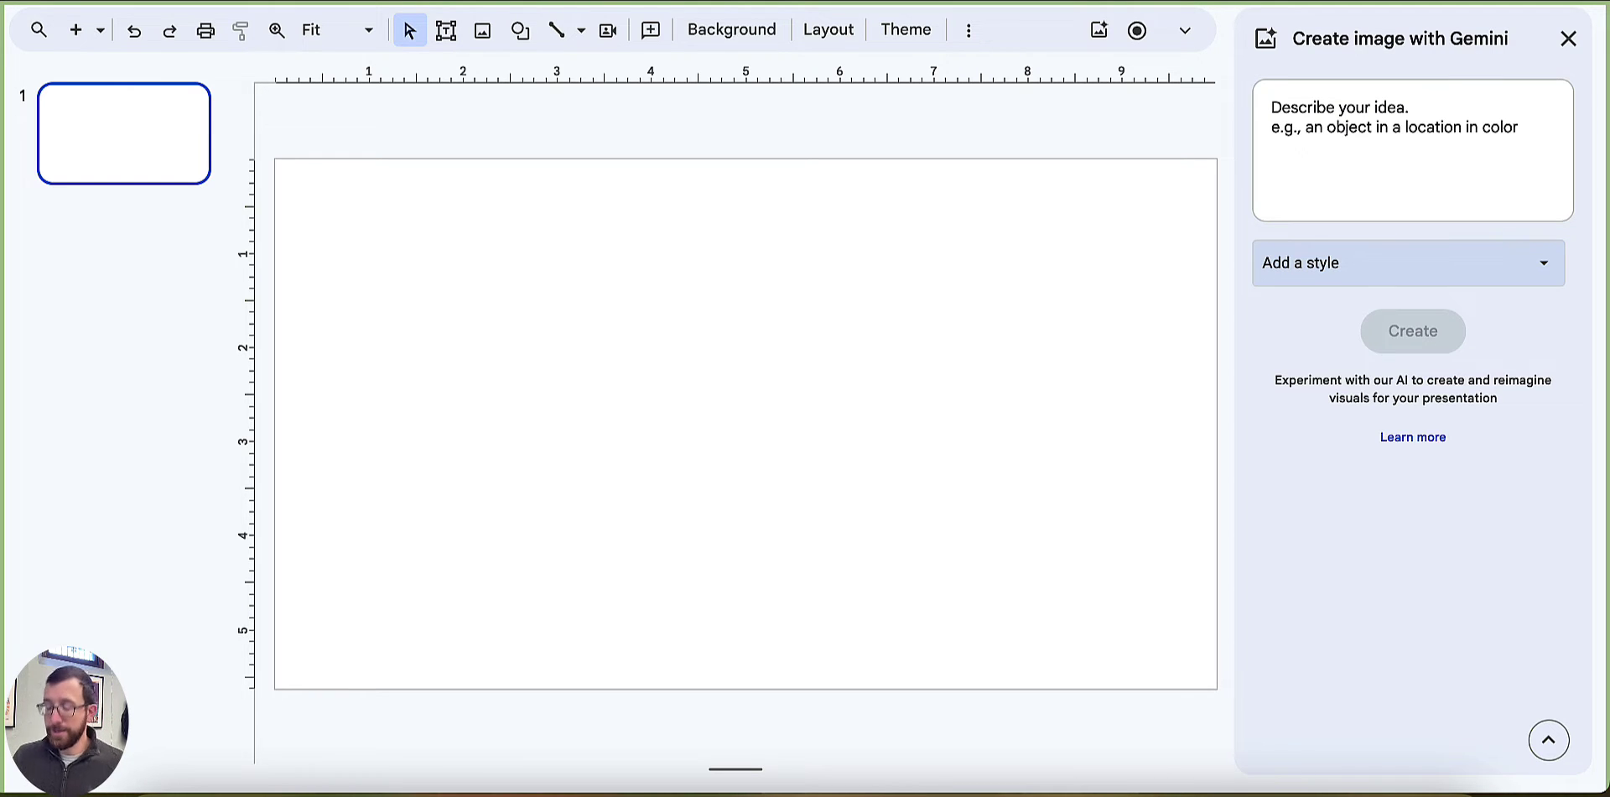
left_click(1446, 137)
type("A beautiful photograph of a Hawaiian beach at sunset with palm trees in the distance")
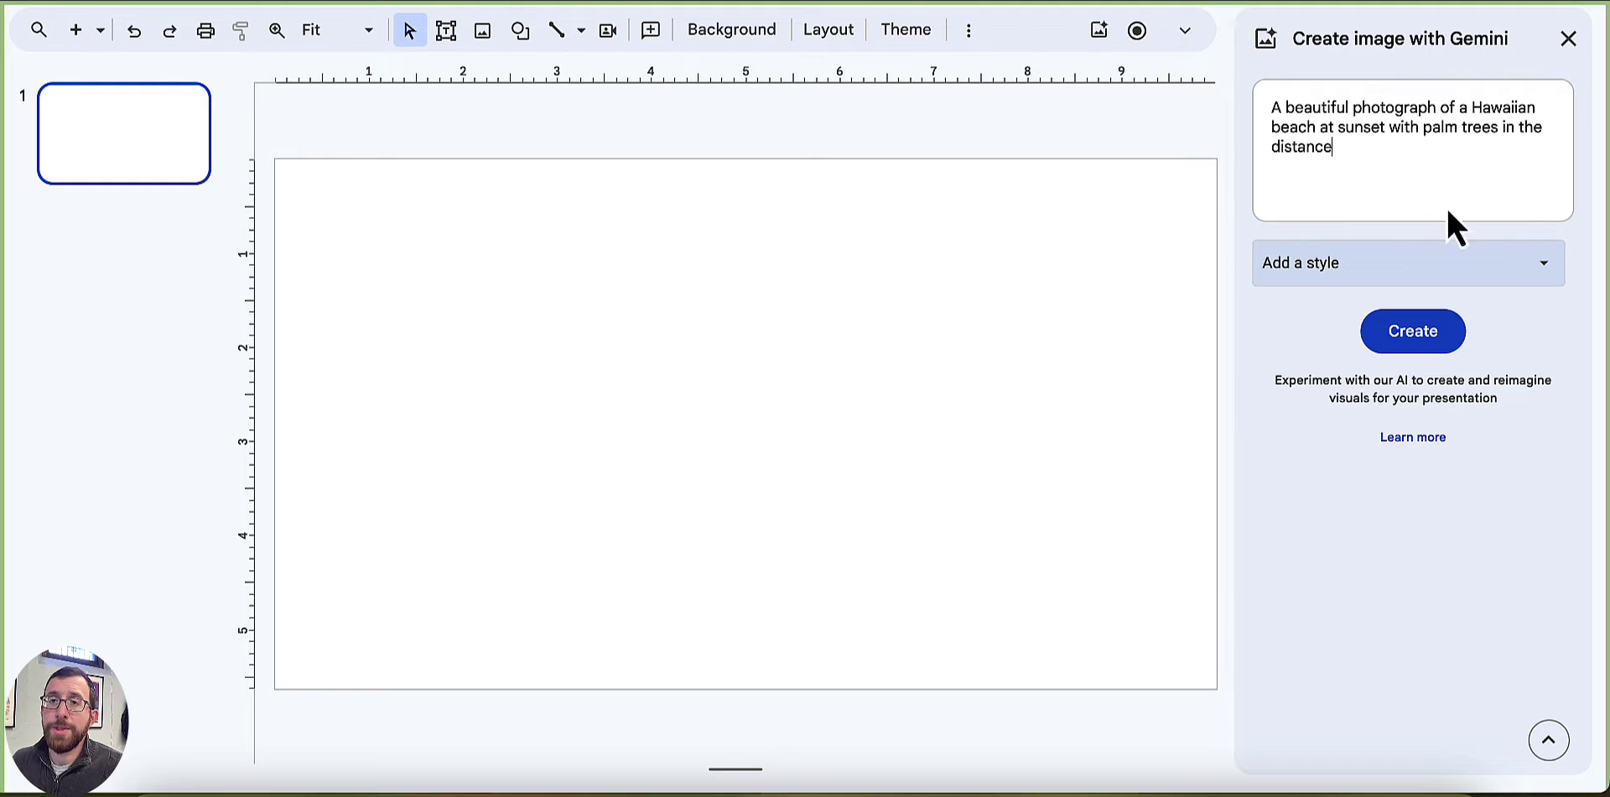
left_click(1436, 340)
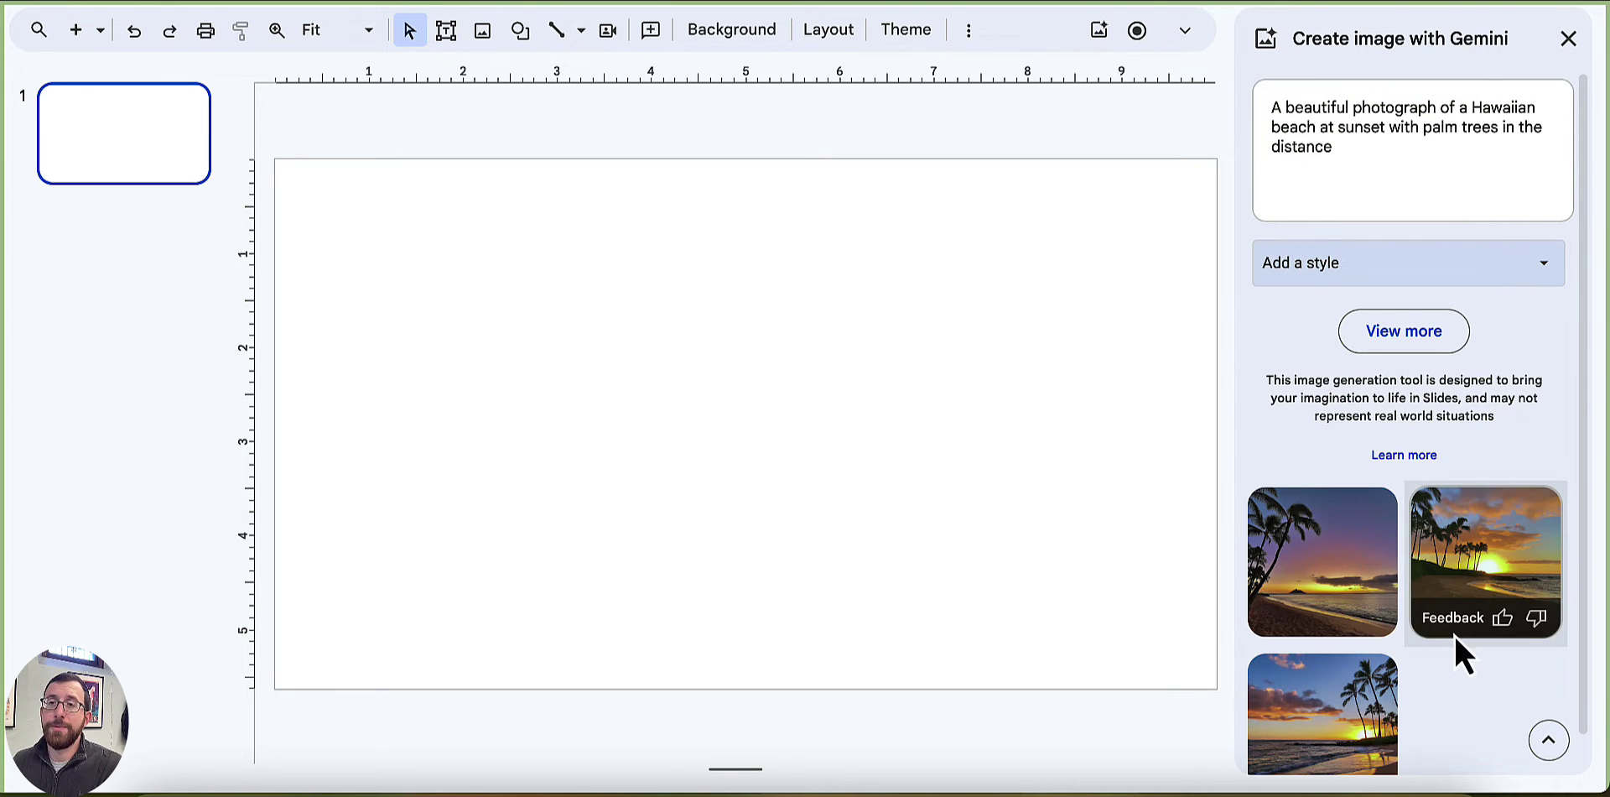
Insert two beach sunset images, then delete the right-hand one, keeping the left image
scroll(1456, 637, "down", 1)
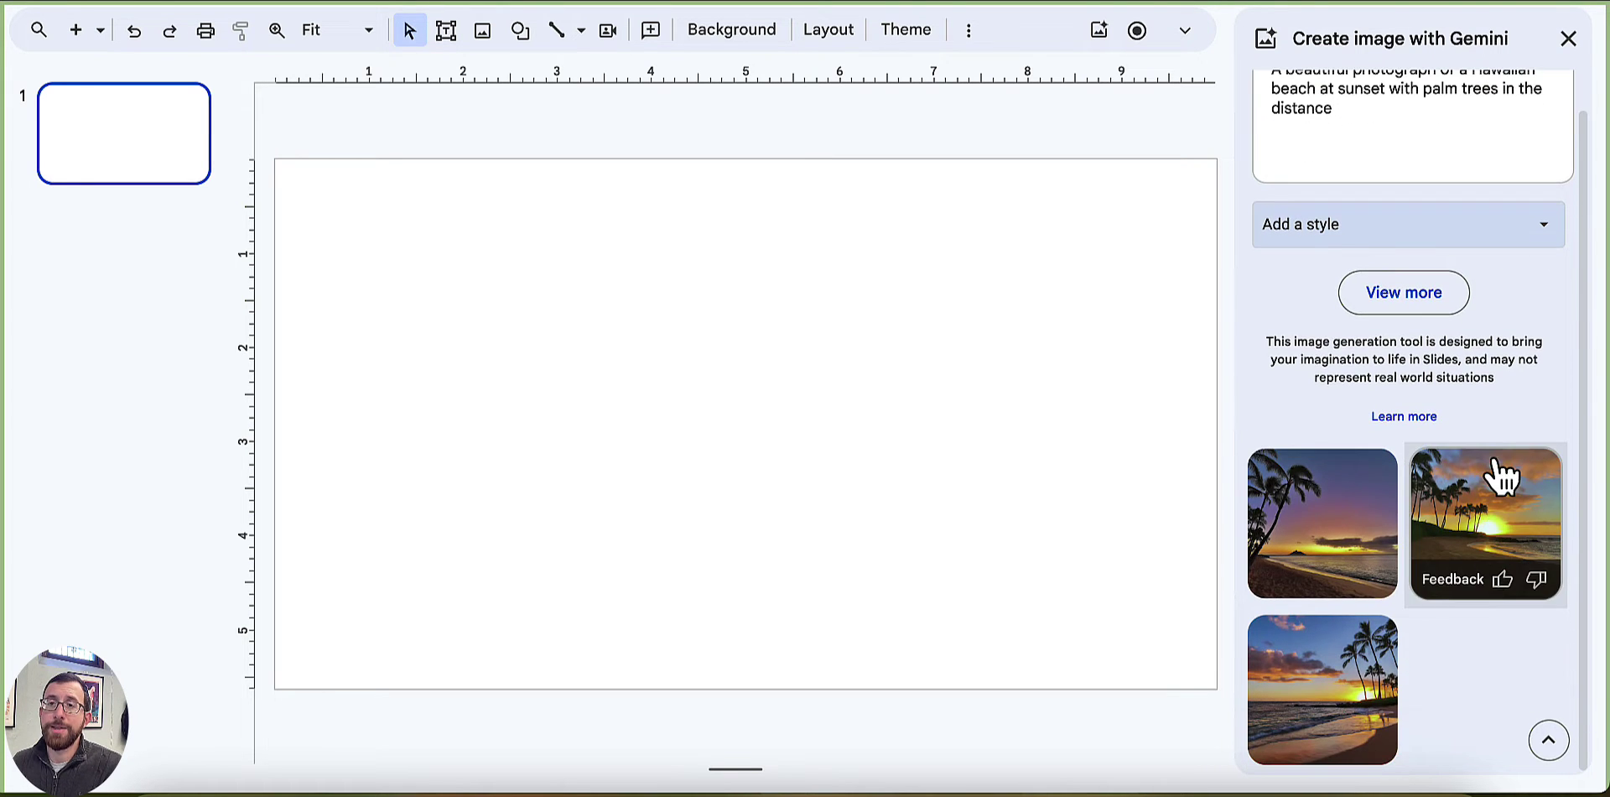
left_click(1512, 532)
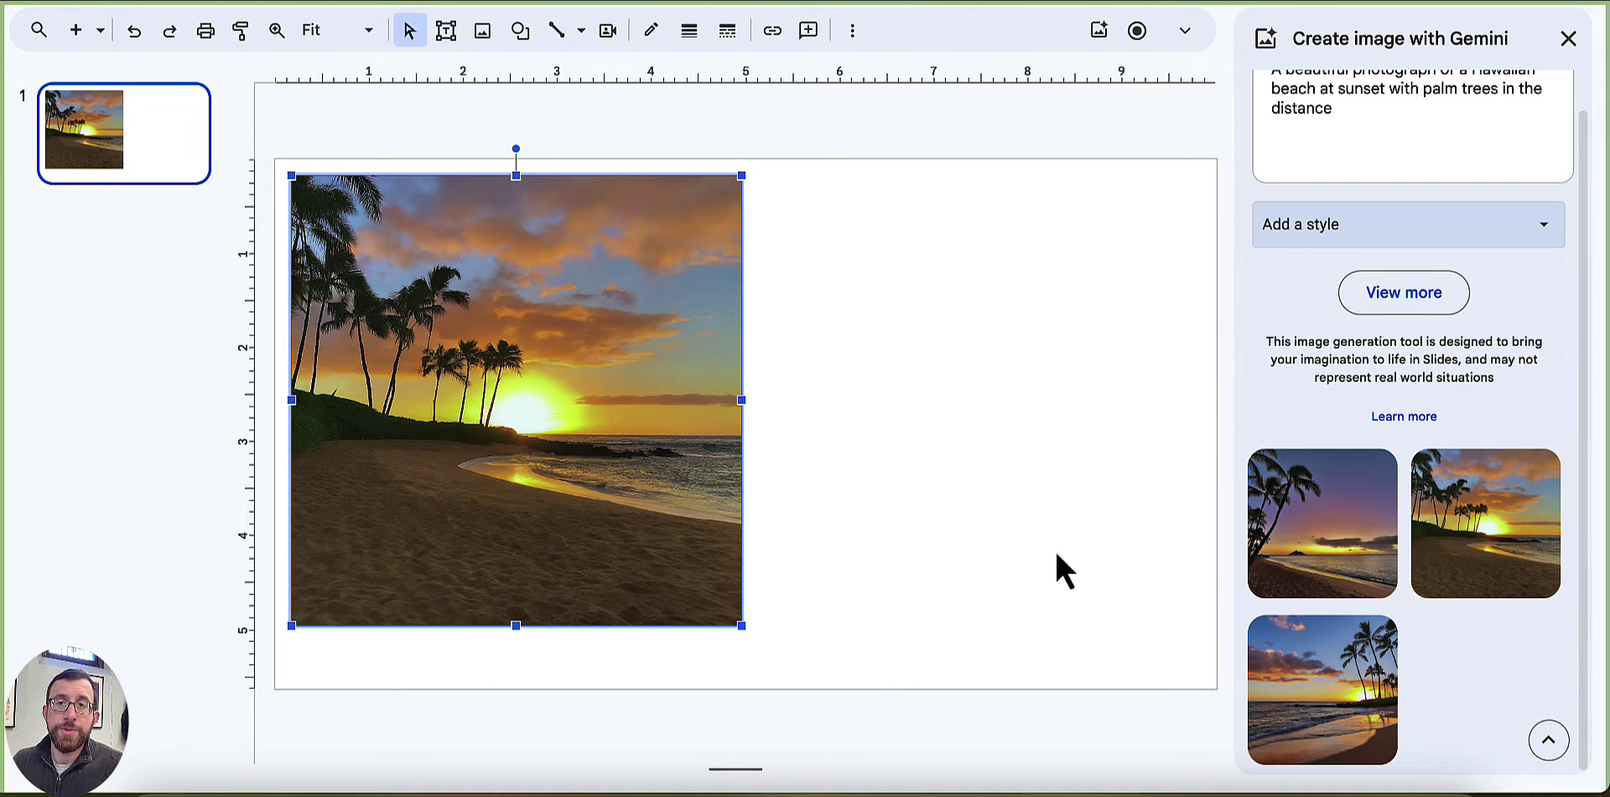
left_click(1304, 530)
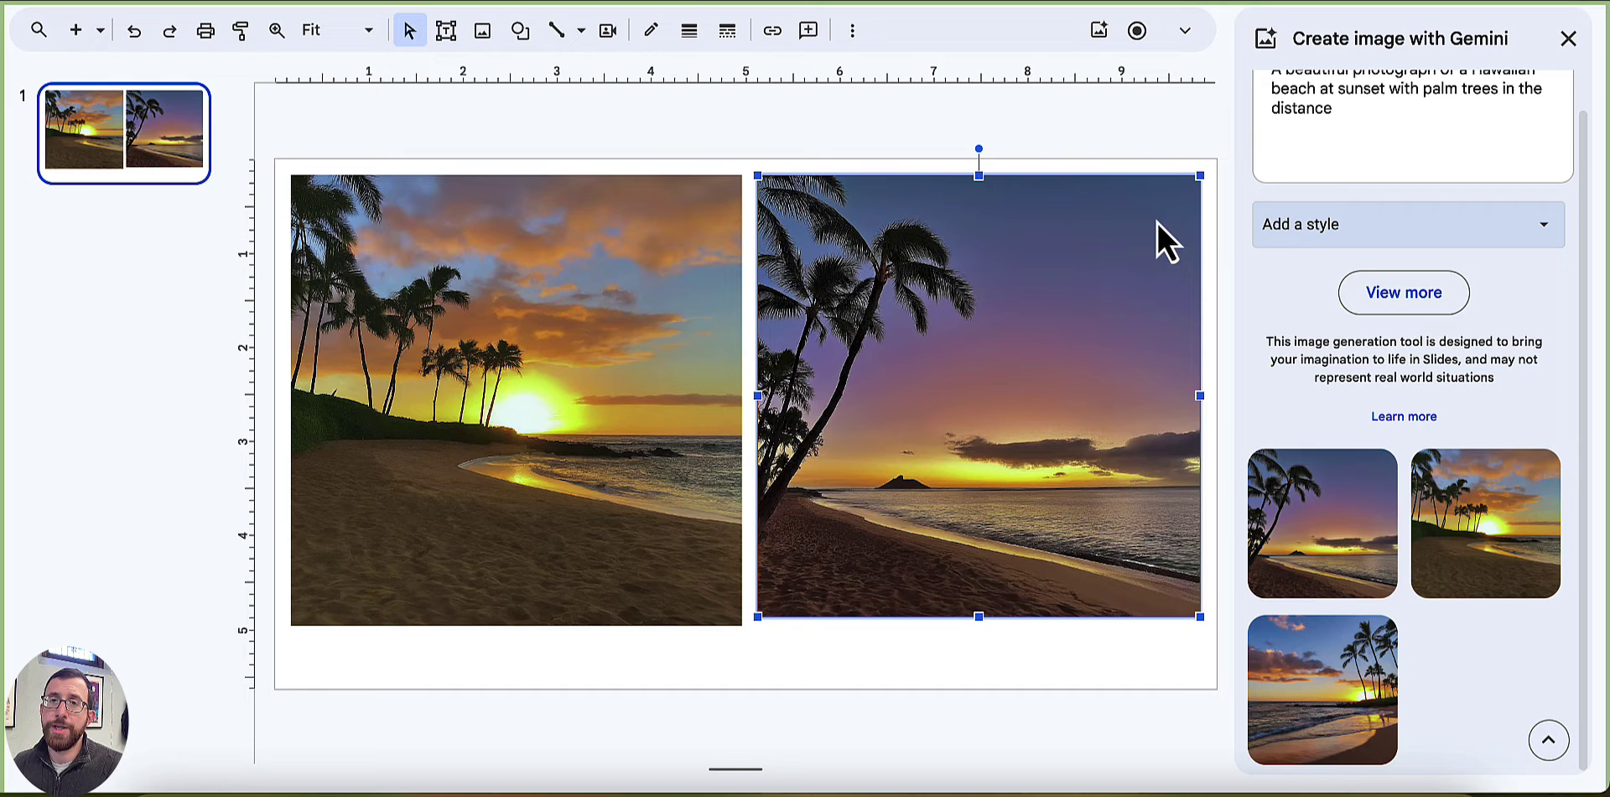
key("Delete")
Generate Sketch-style beach sunset images and nudge the beach photo slightly down-left
scroll(1487, 252, "up", 1)
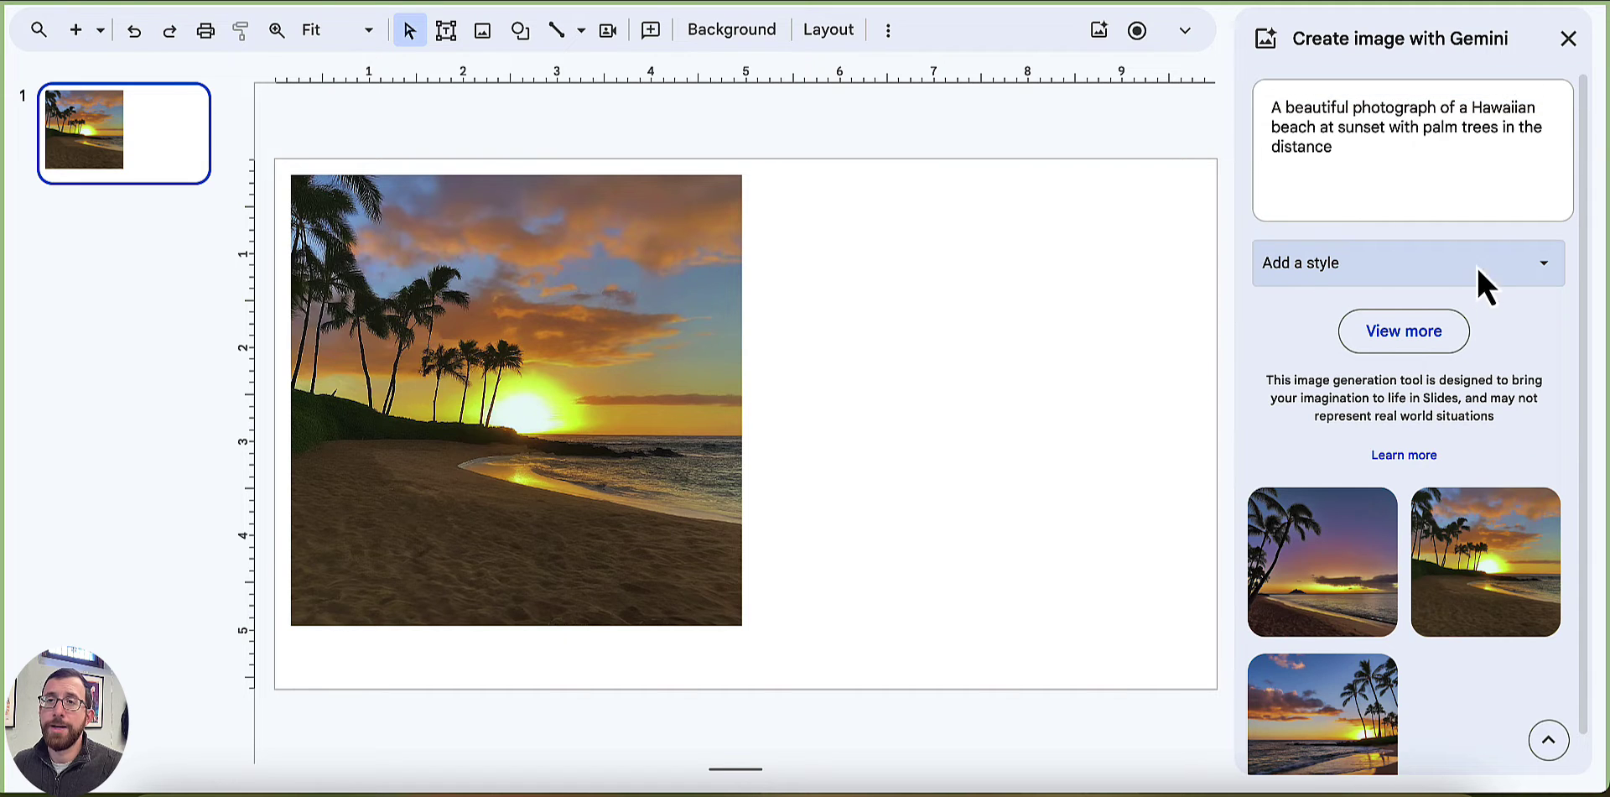
left_click(1402, 267)
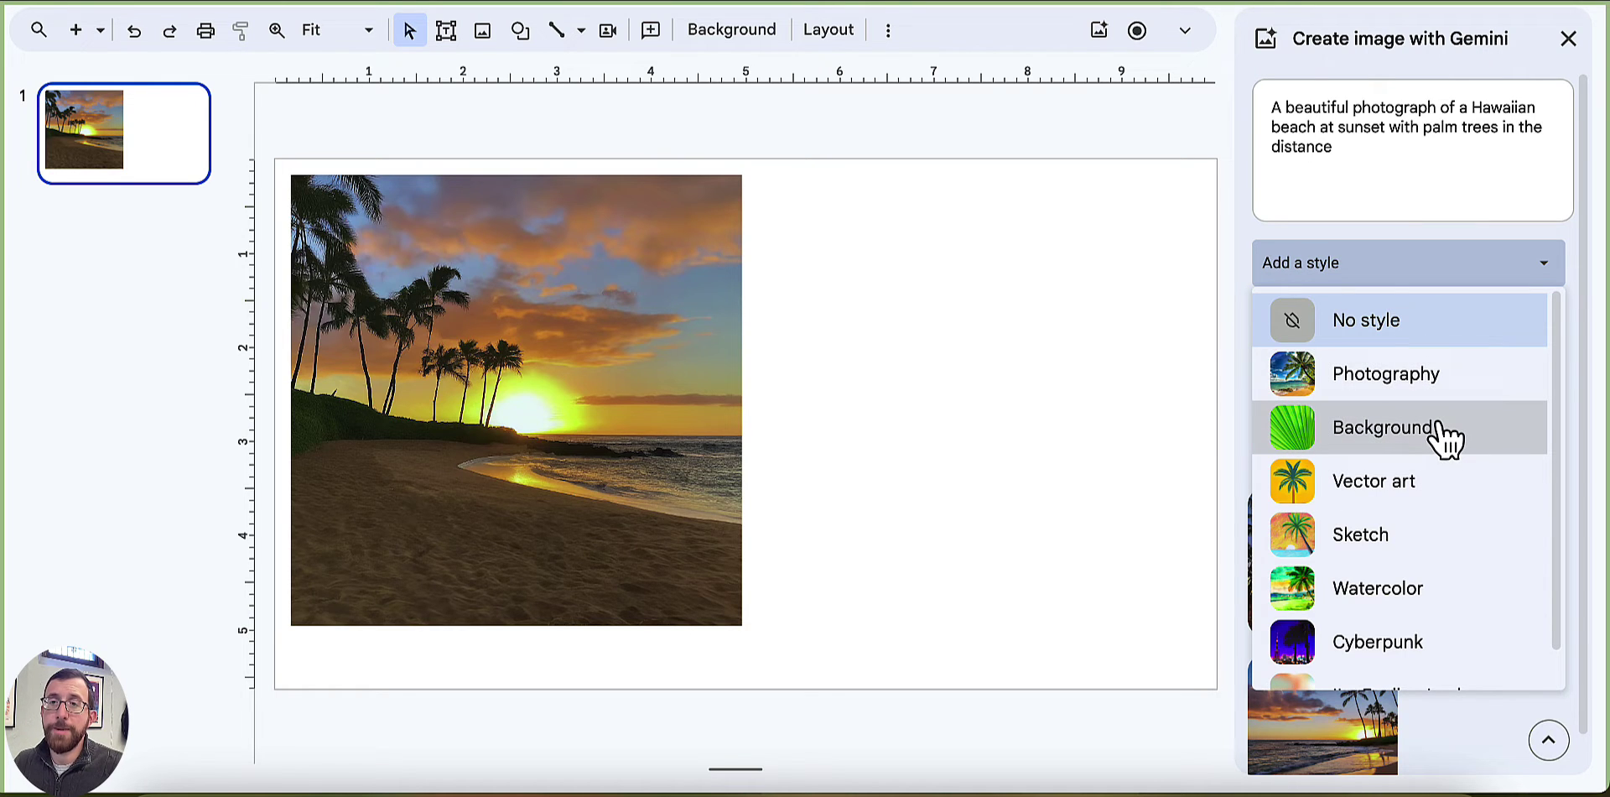
scroll(1438, 436, "down", 1)
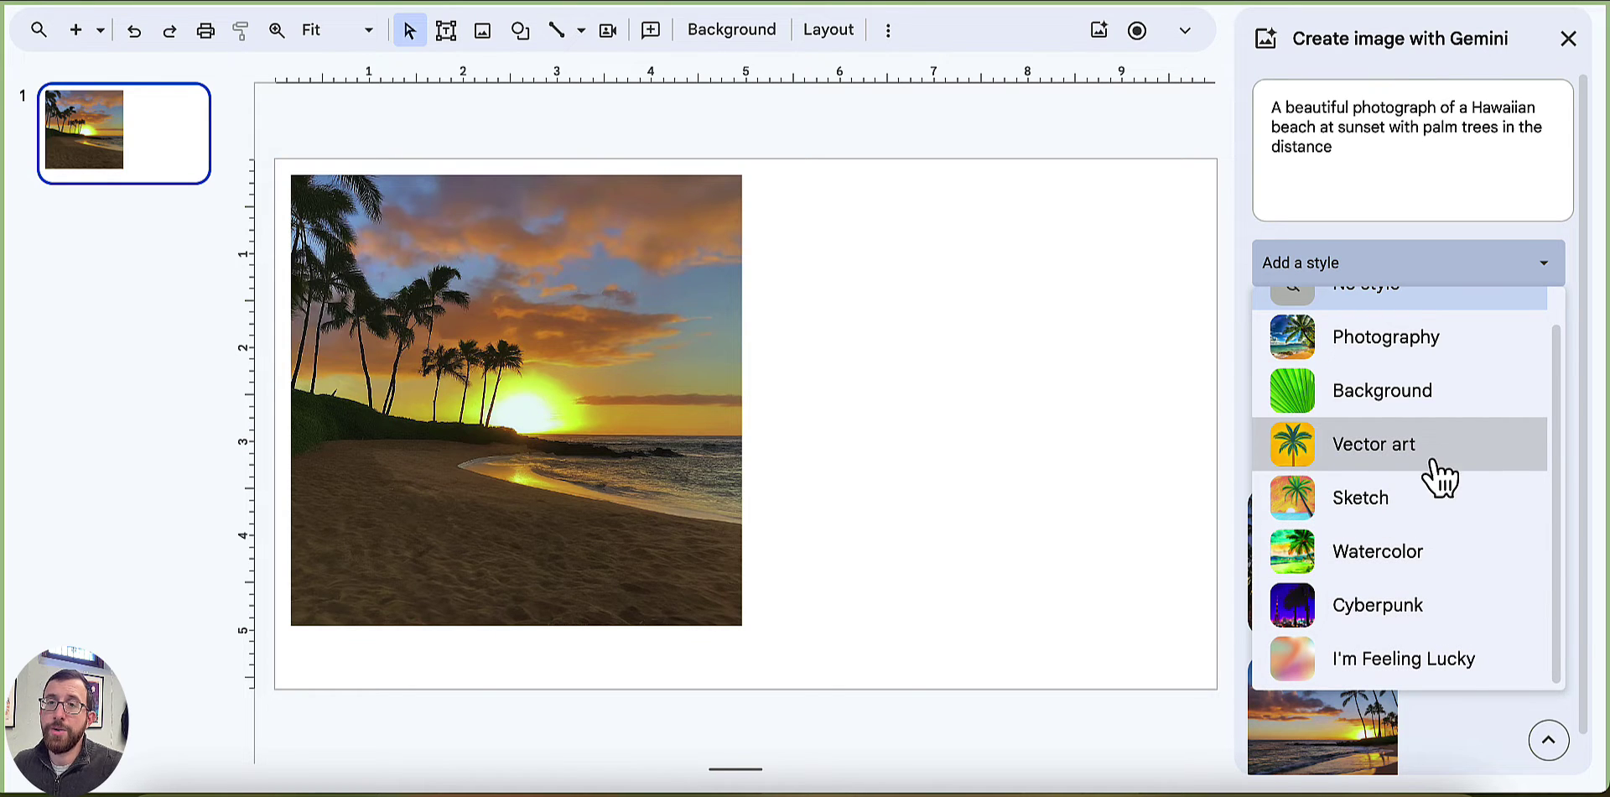
left_click(1436, 500)
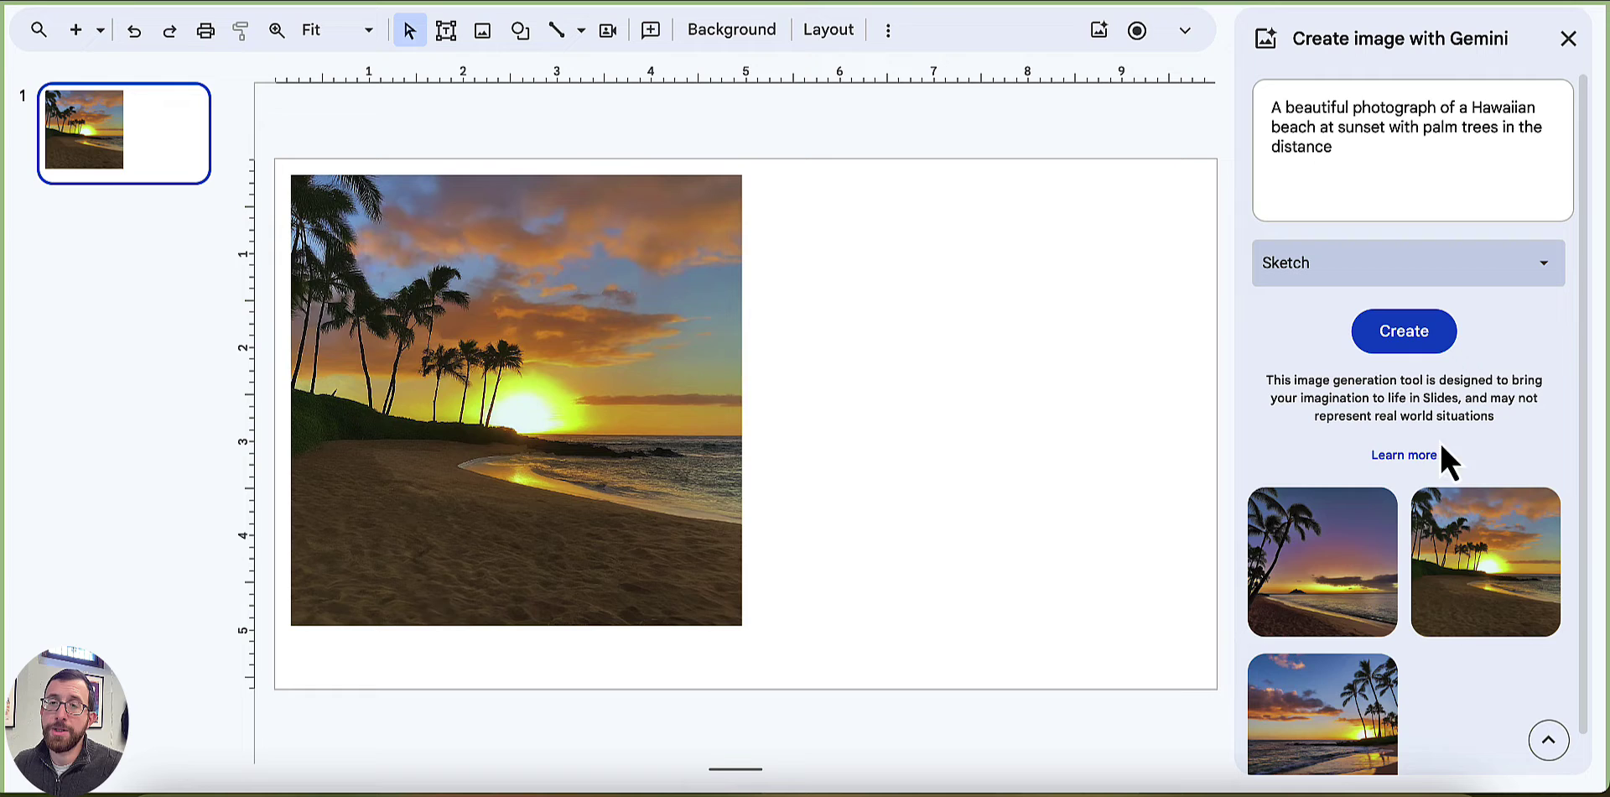
left_click(1437, 348)
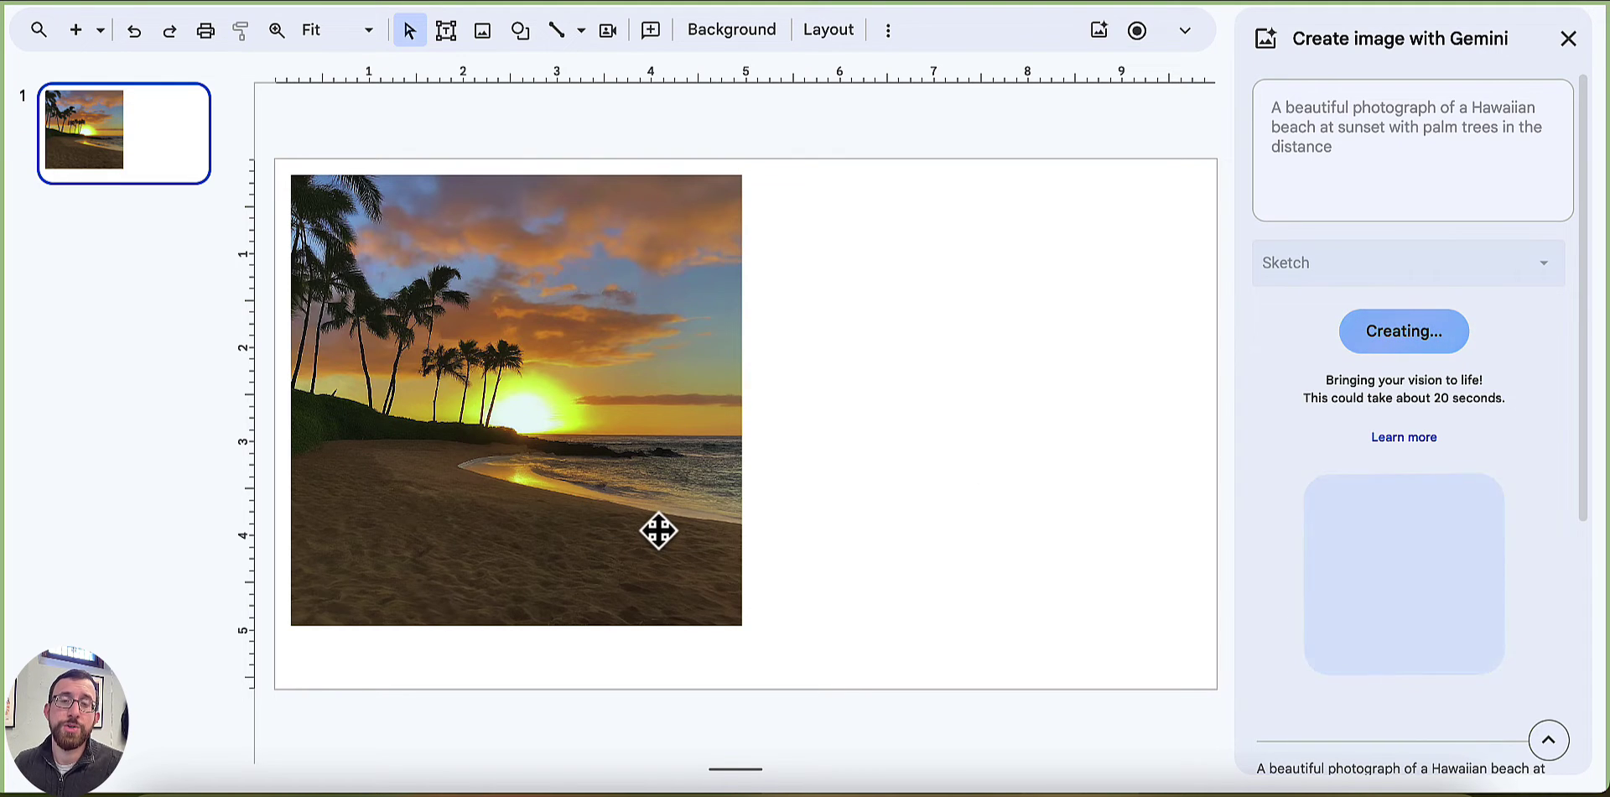
mouse_move(579, 475)
left_mouse_down()
mouse_move(561, 532)
mouse_move(565, 487)
left_mouse_up()
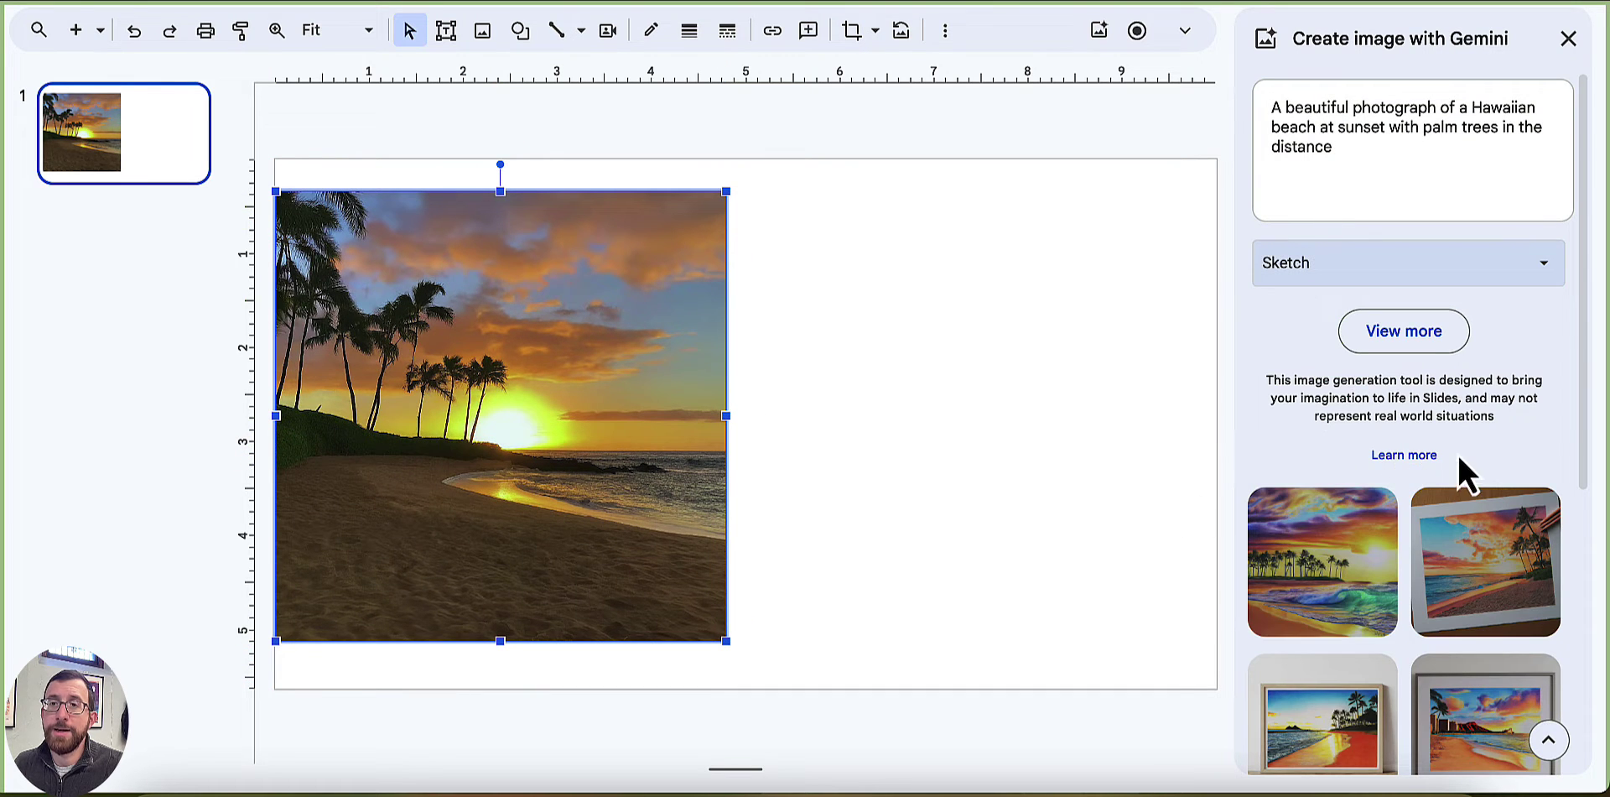
Insert the first Sketch-style beach image beside the photo and nudge it slightly down
scroll(1452, 461, "down", 3)
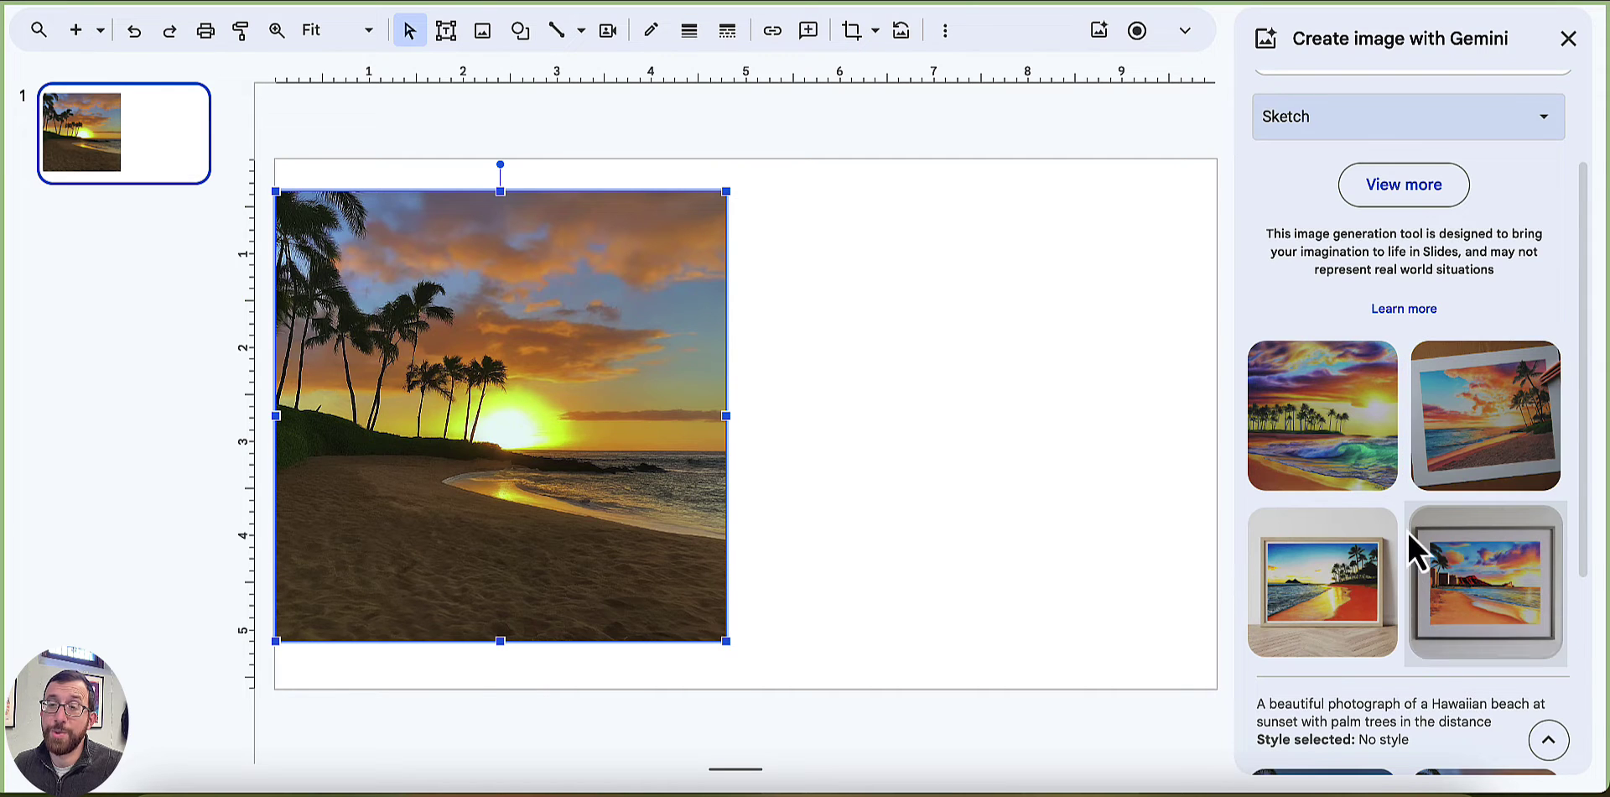
left_click(1359, 425)
left_click_drag(1053, 474, 1055, 496)
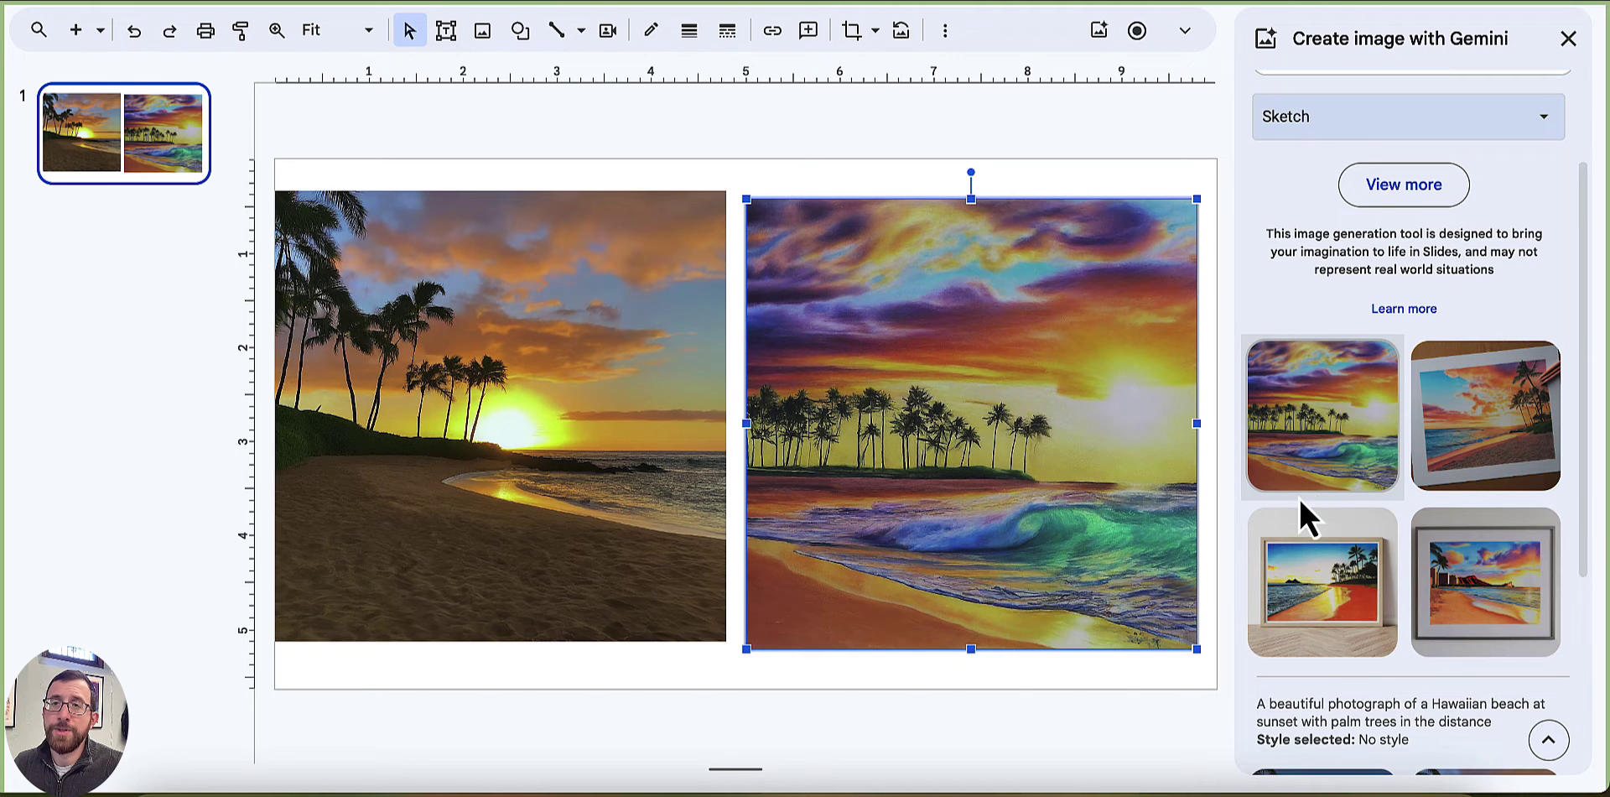
Generate more sketch variations, thumbs-down one result, and cancel the feedback form
scroll(1309, 495, "up", 2)
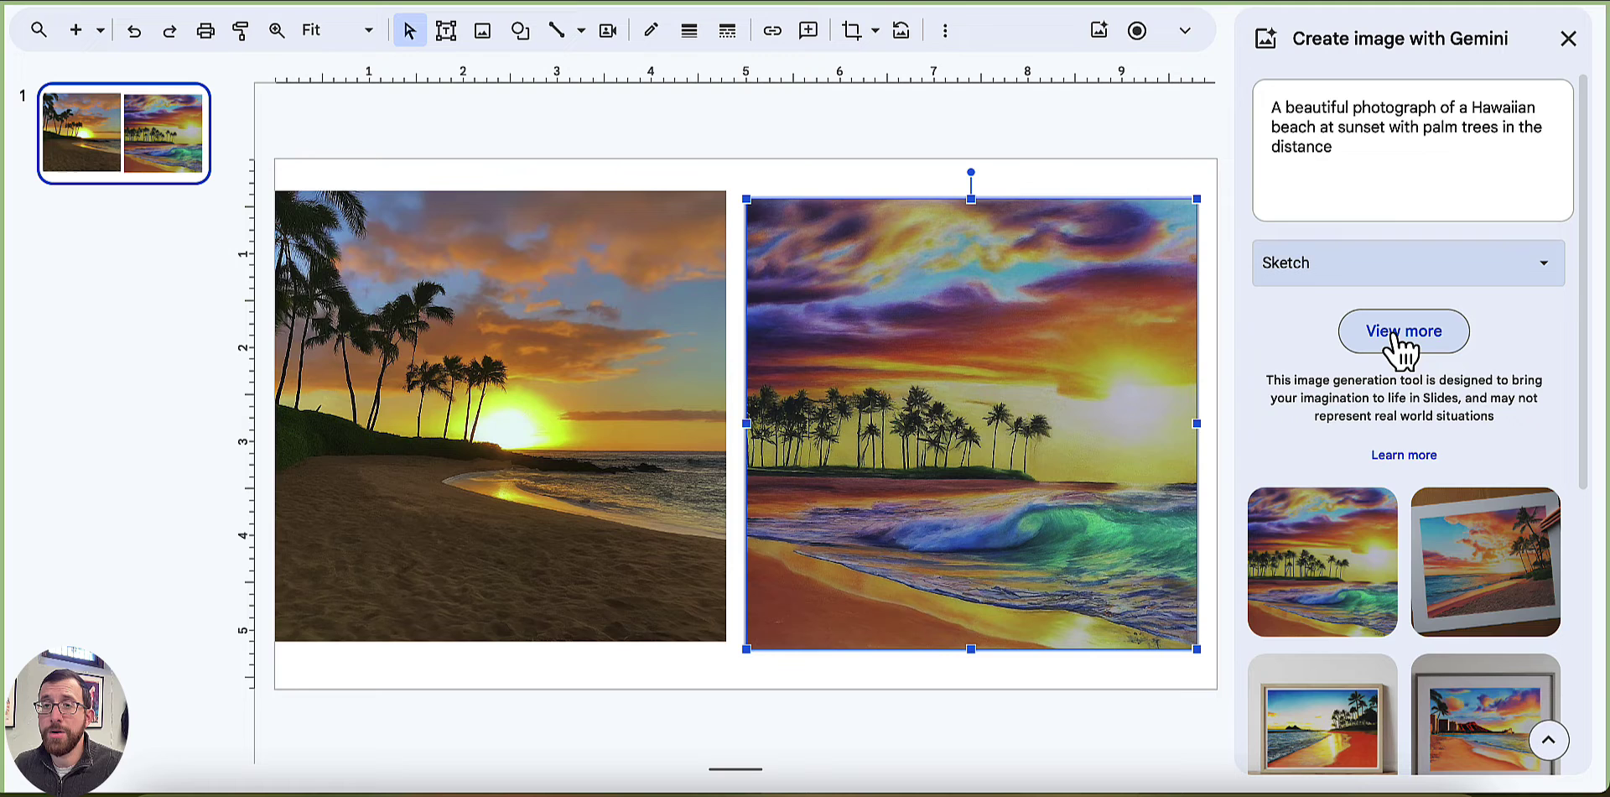
left_click(1395, 335)
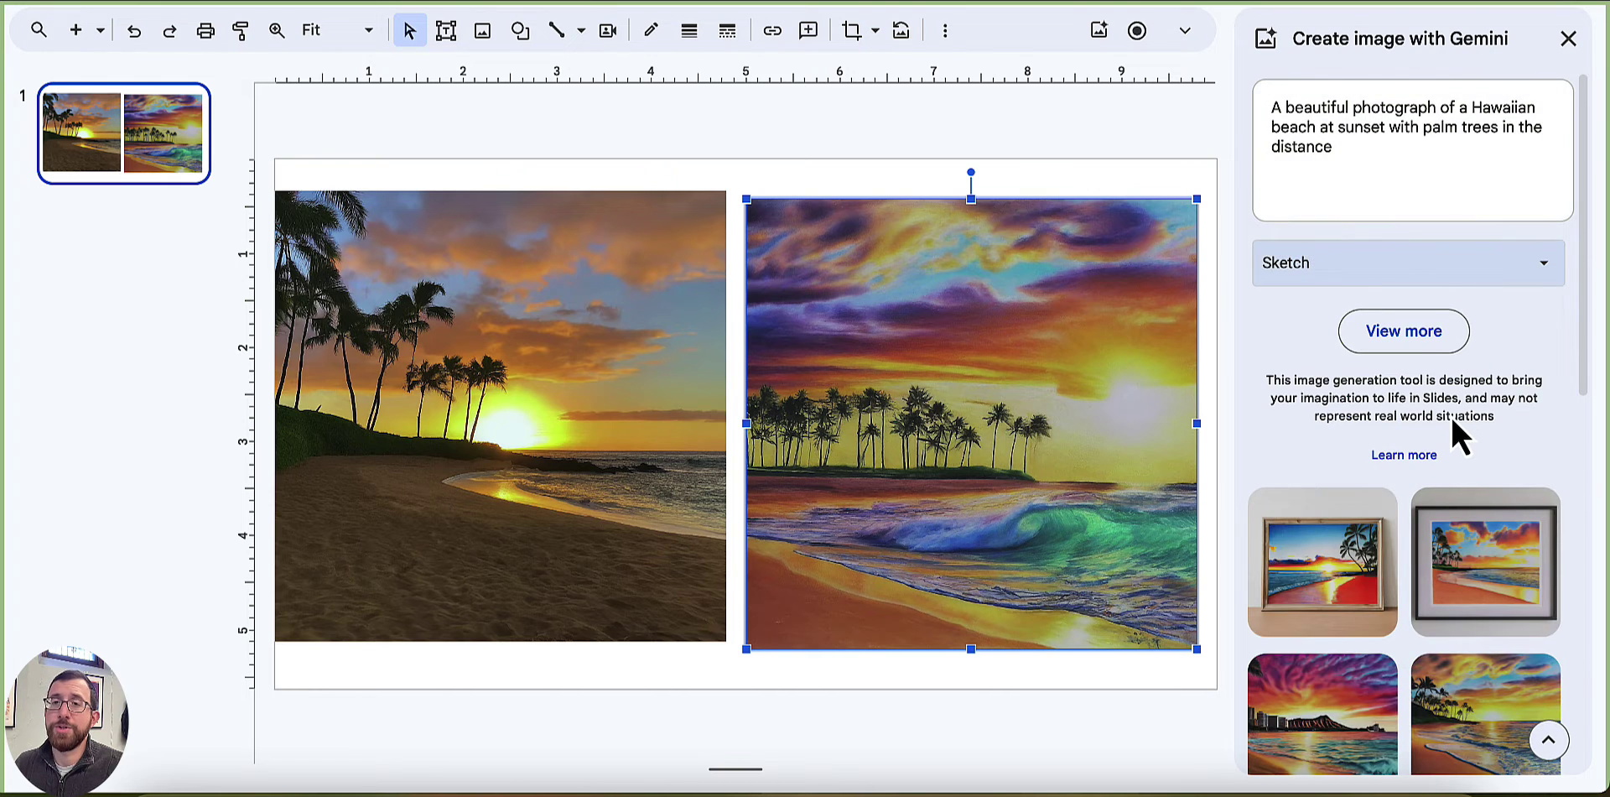
scroll(1455, 420, "down", 3)
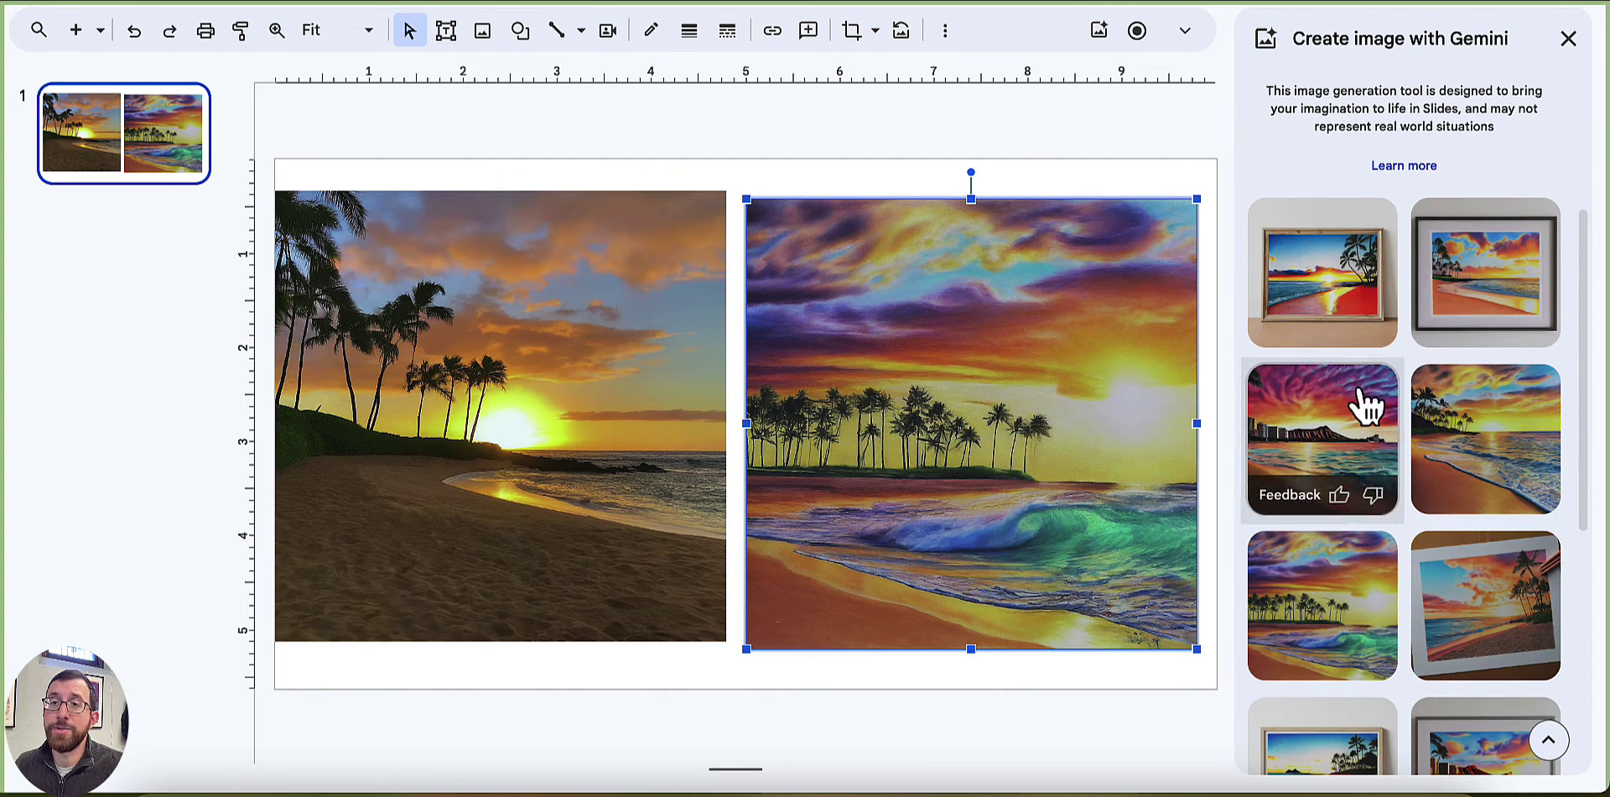
scroll(1368, 503, "down", 3)
scroll(1401, 570, "up", 1)
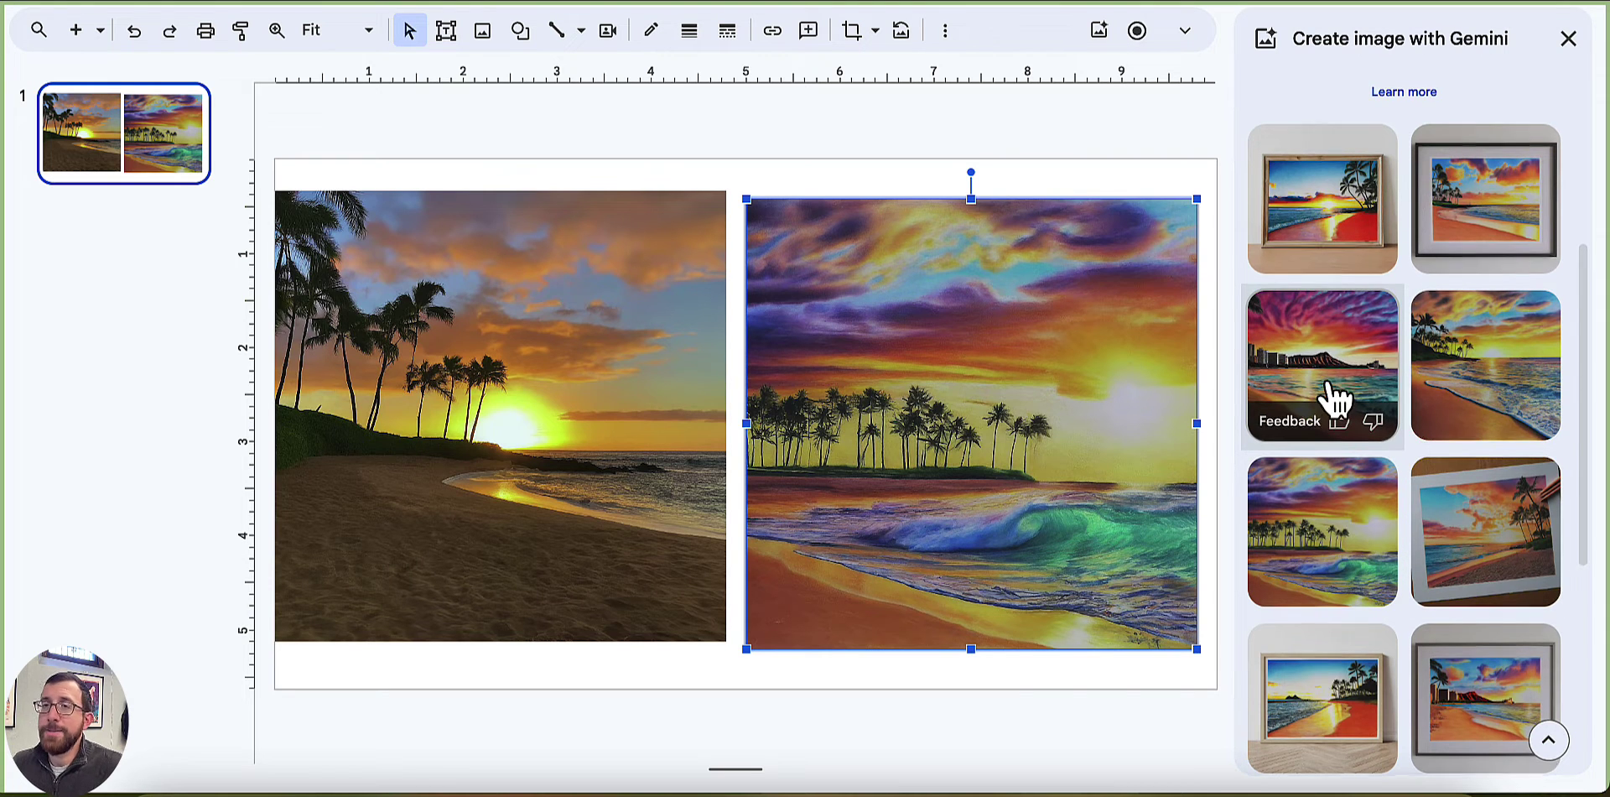
scroll(1346, 360, "up", 1)
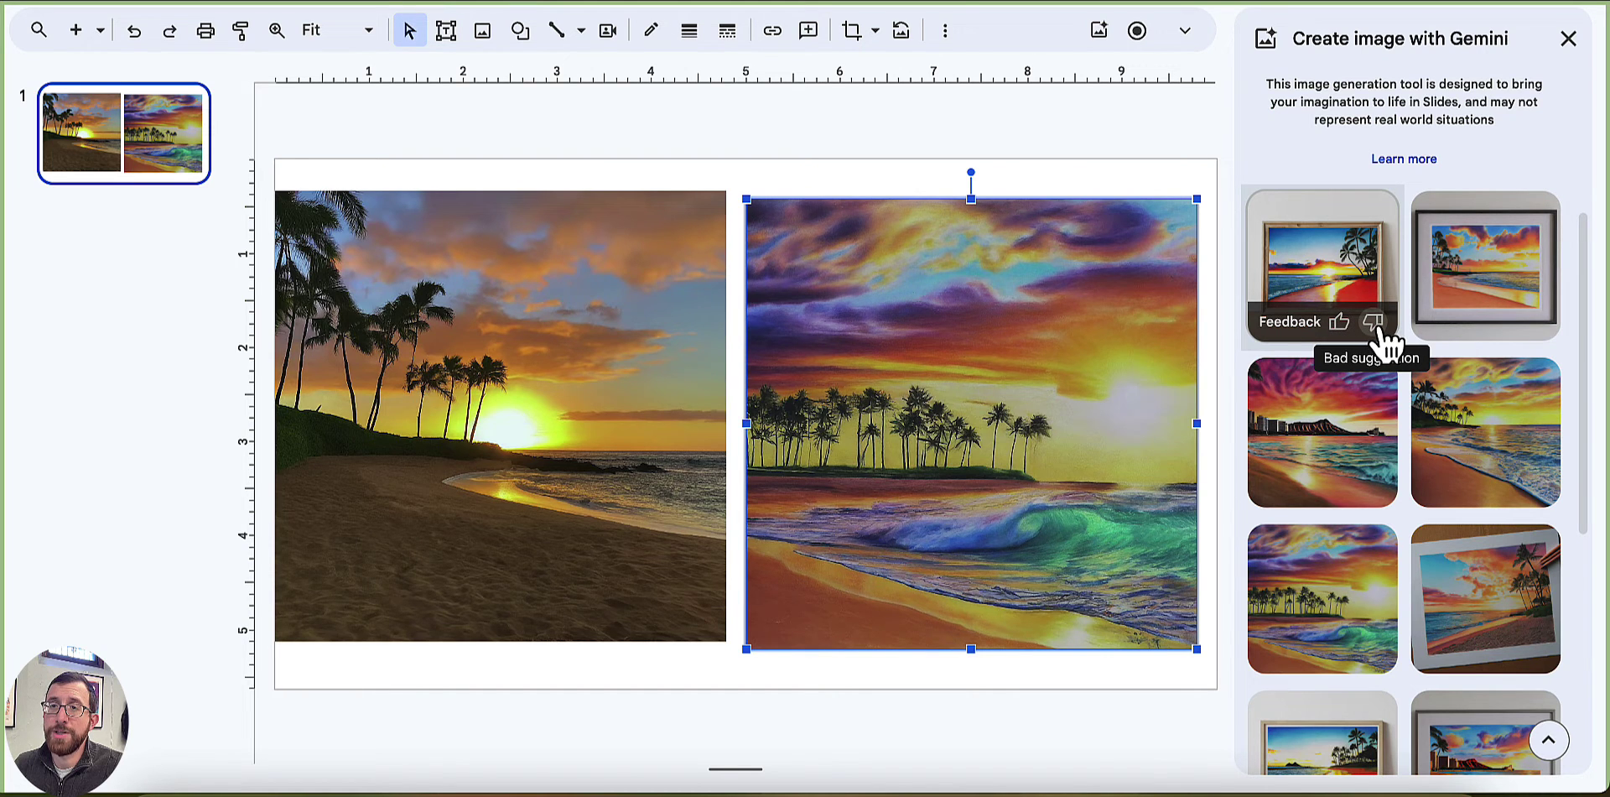
left_click(1373, 323)
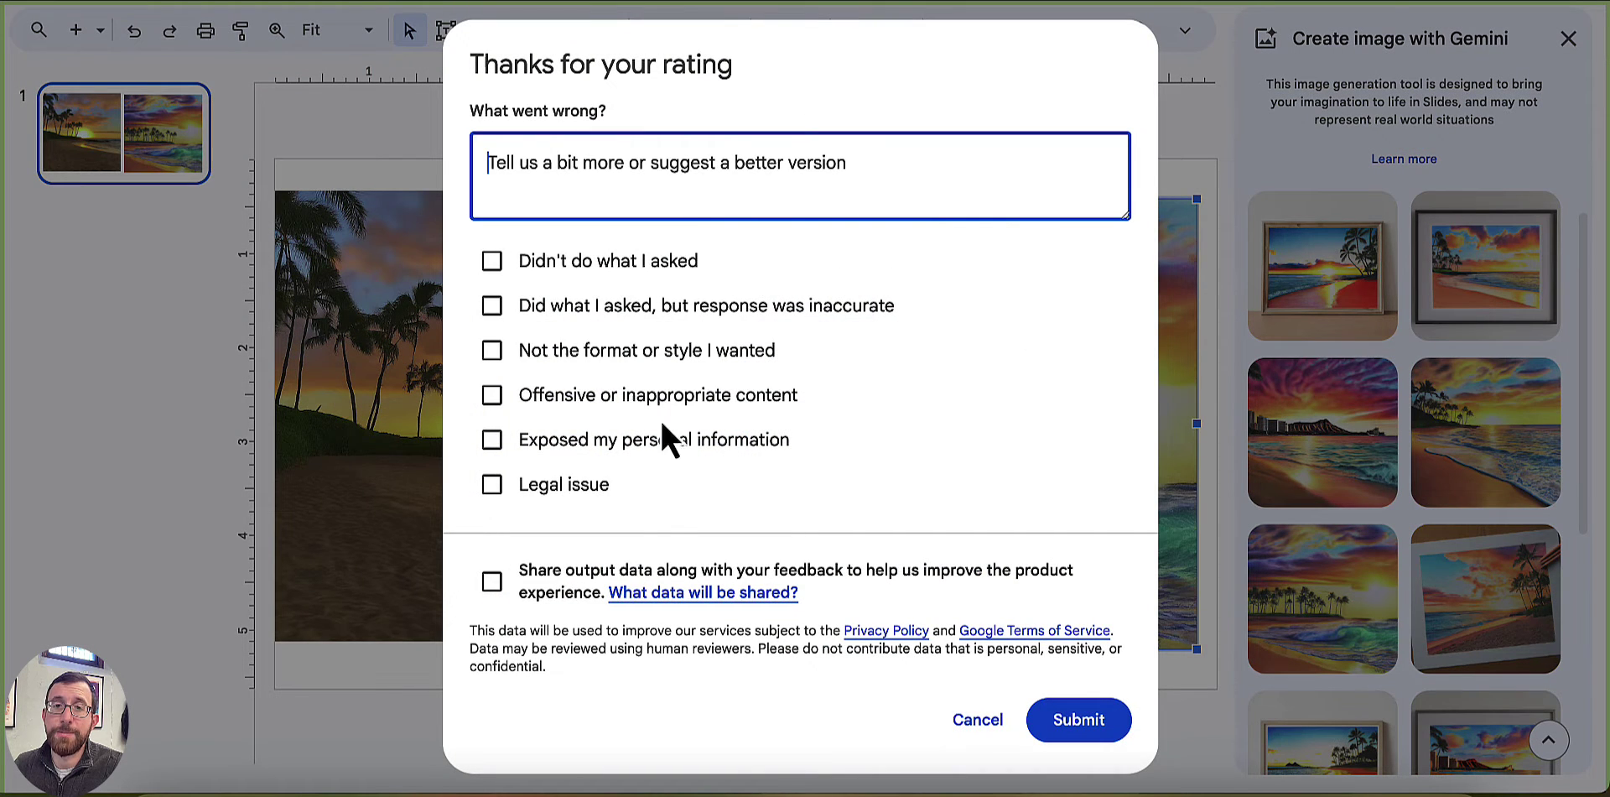
left_click(1002, 720)
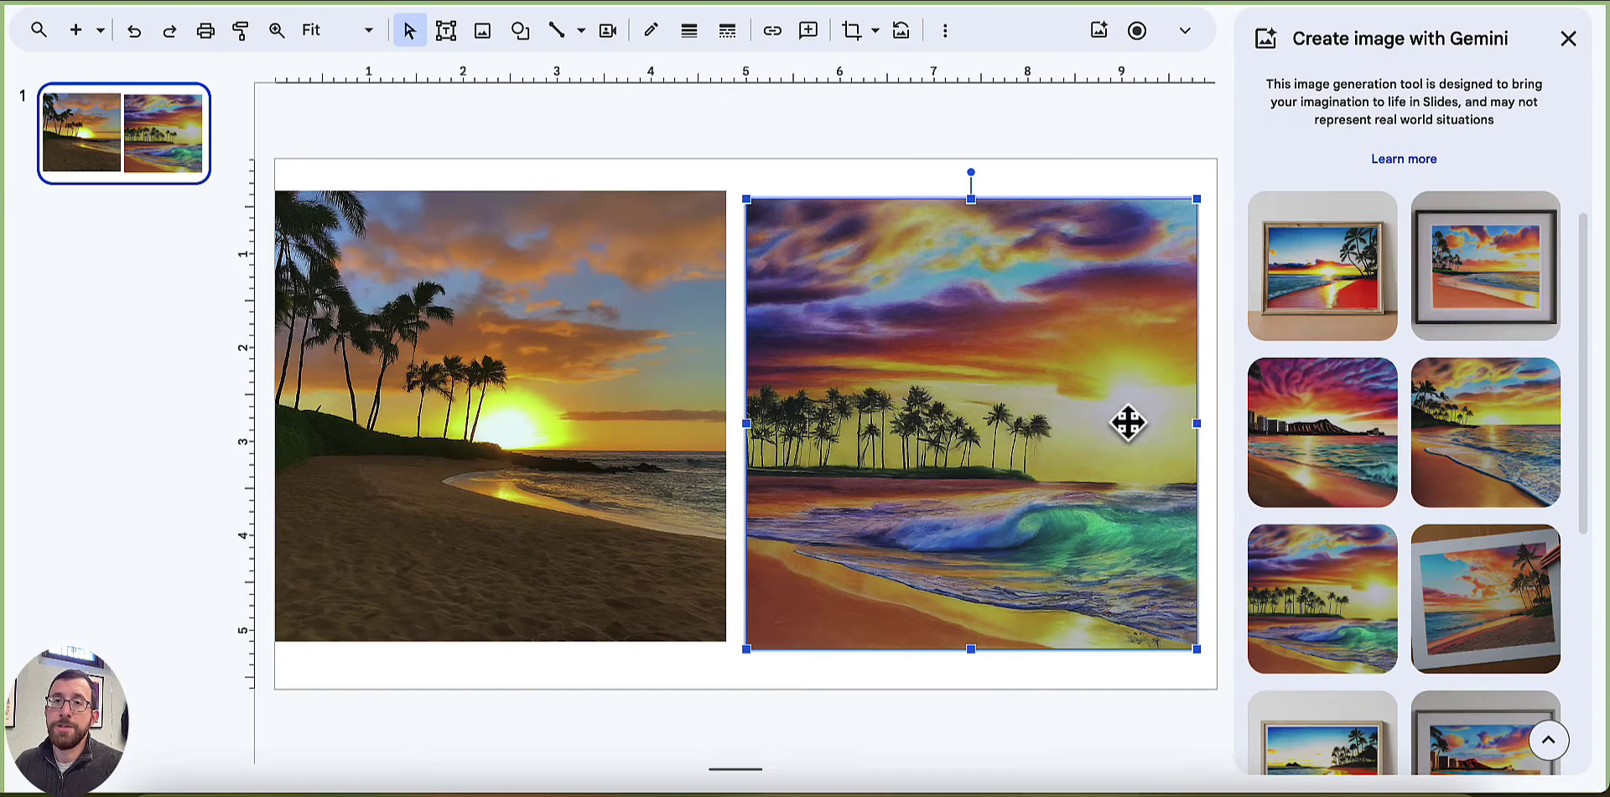
Add a second slide with the Blank layout
left_click(755, 151)
scroll(1409, 269, "up", 4)
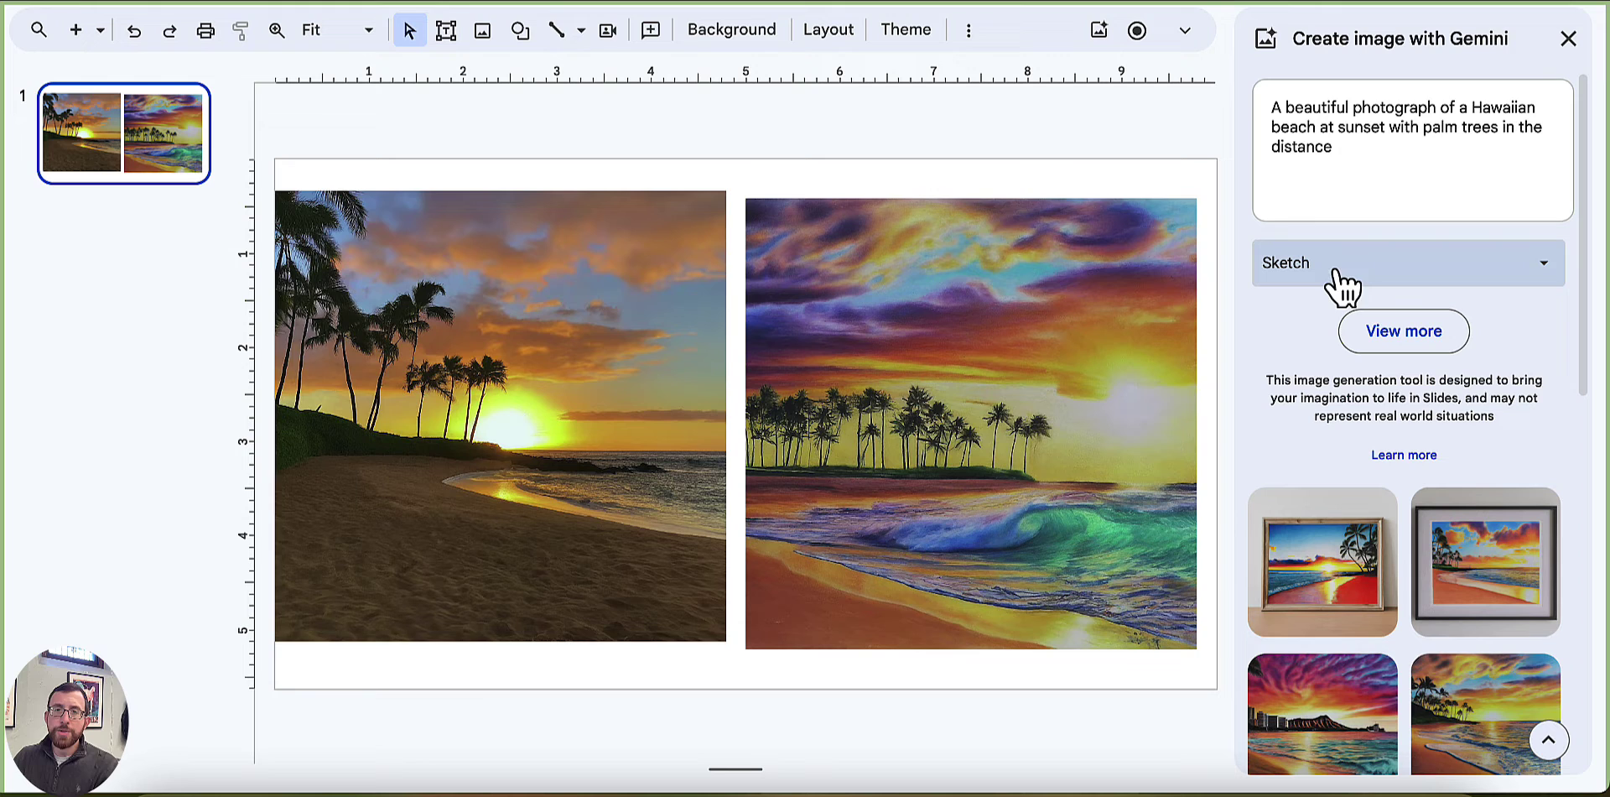
left_click(78, 31)
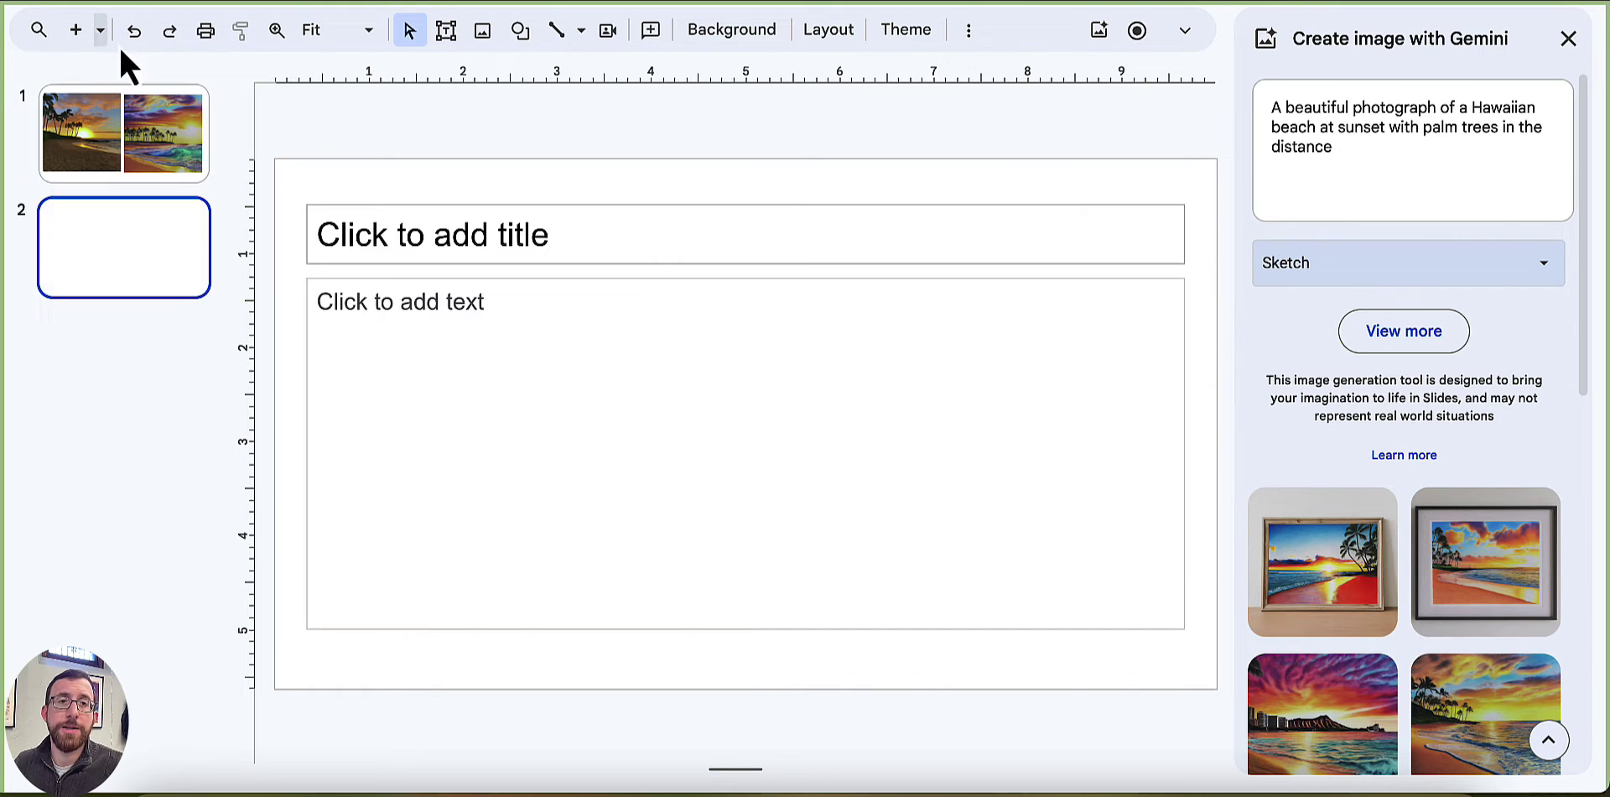
left_click(831, 32)
left_click(1024, 434)
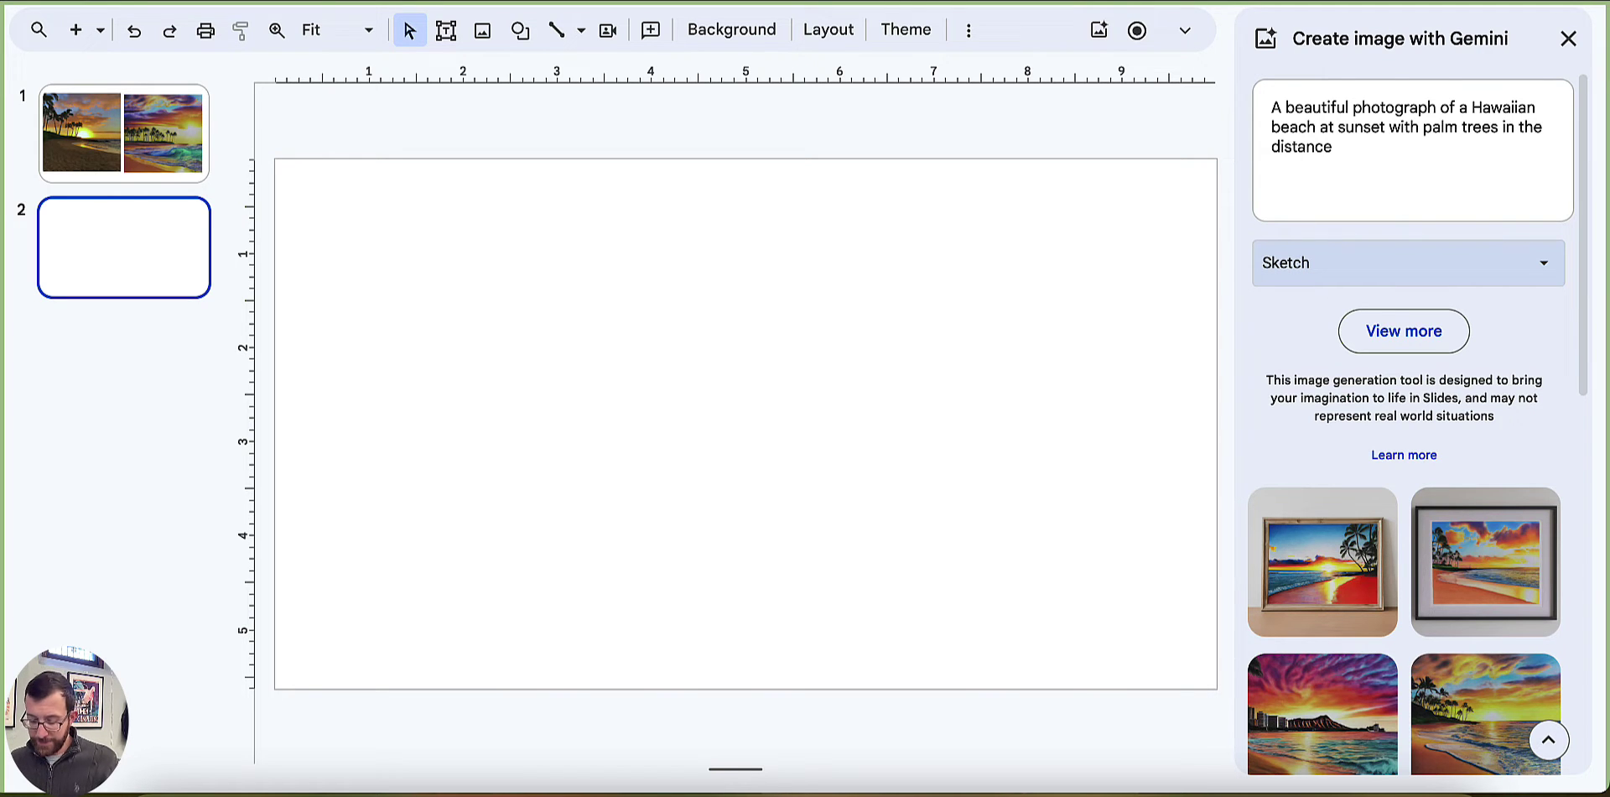
Replace the prompt with blueberry muffins by a window, set No style, and generate
type("A plate of freshly baked blueberry muffins on a wooden kitchen table next to a large window")
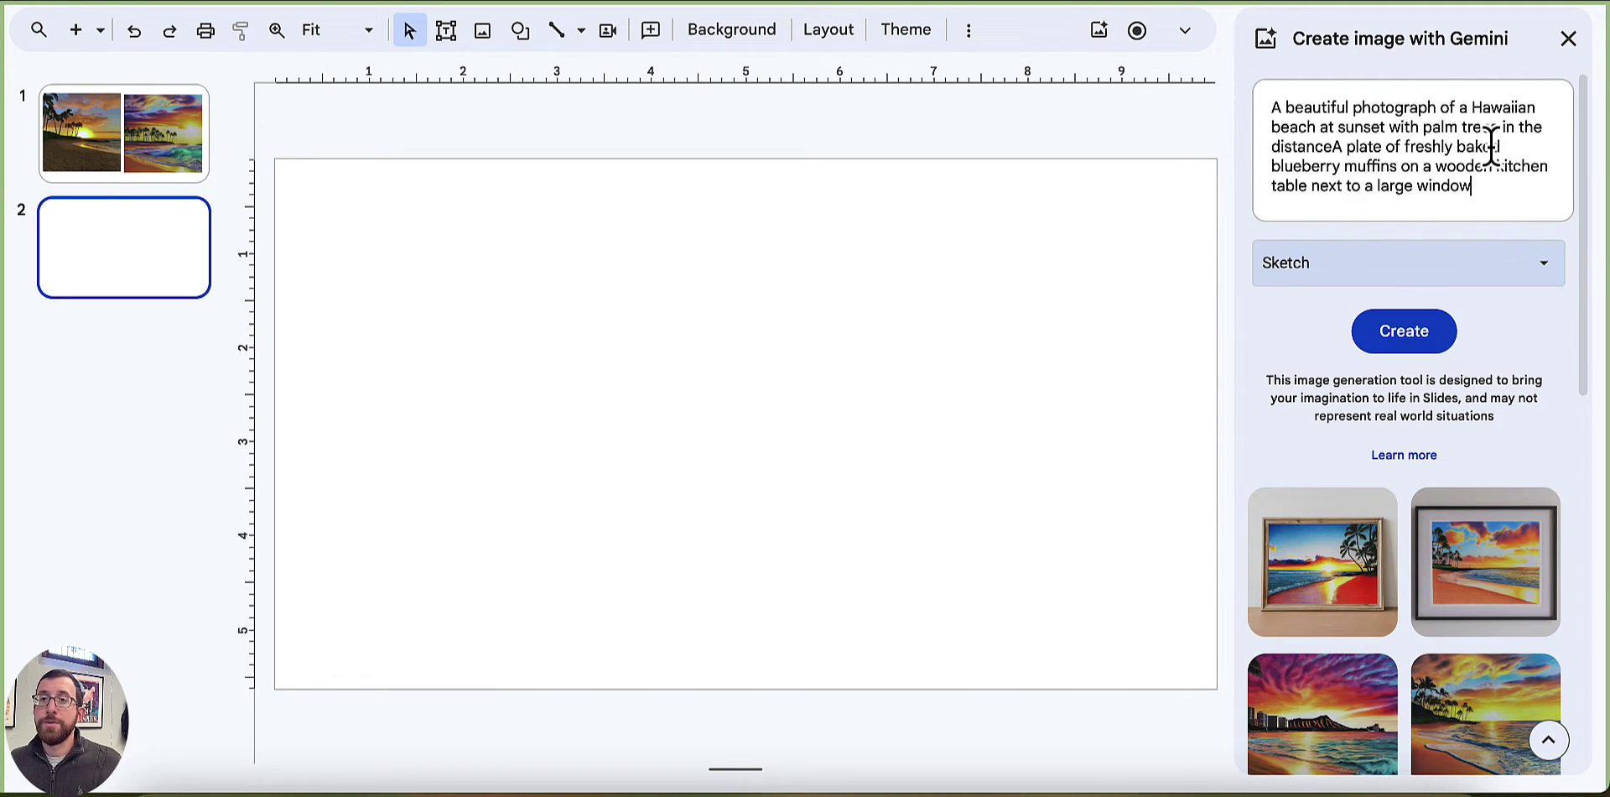
key("ctrl+a")
type("A plate of freshly baked blueberry muffins on a wooden kitchen table next to a large window")
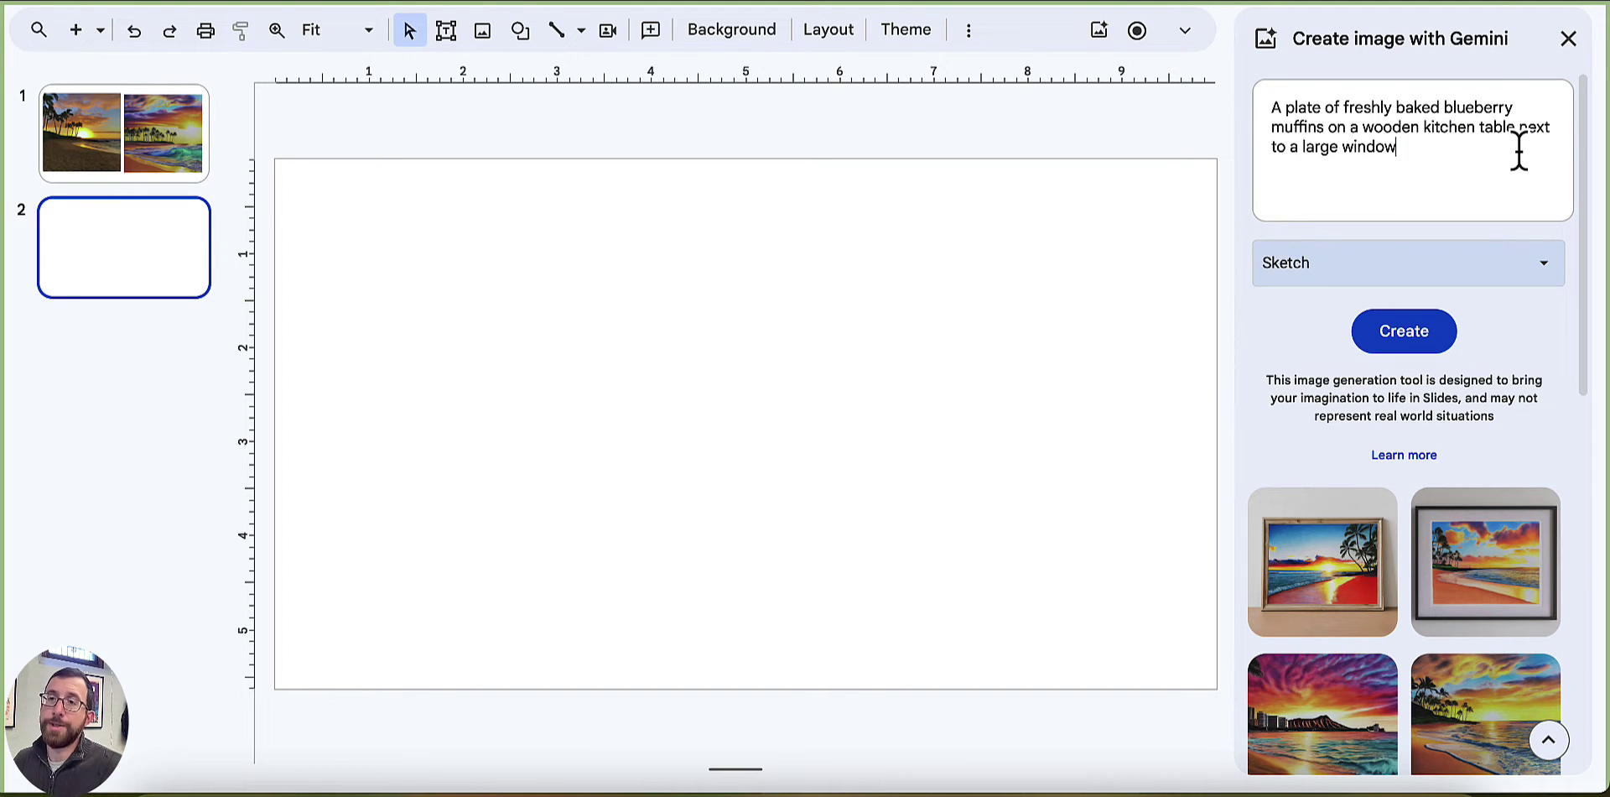
left_click(1528, 267)
scroll(1420, 353, "up", 1)
left_click(1422, 369)
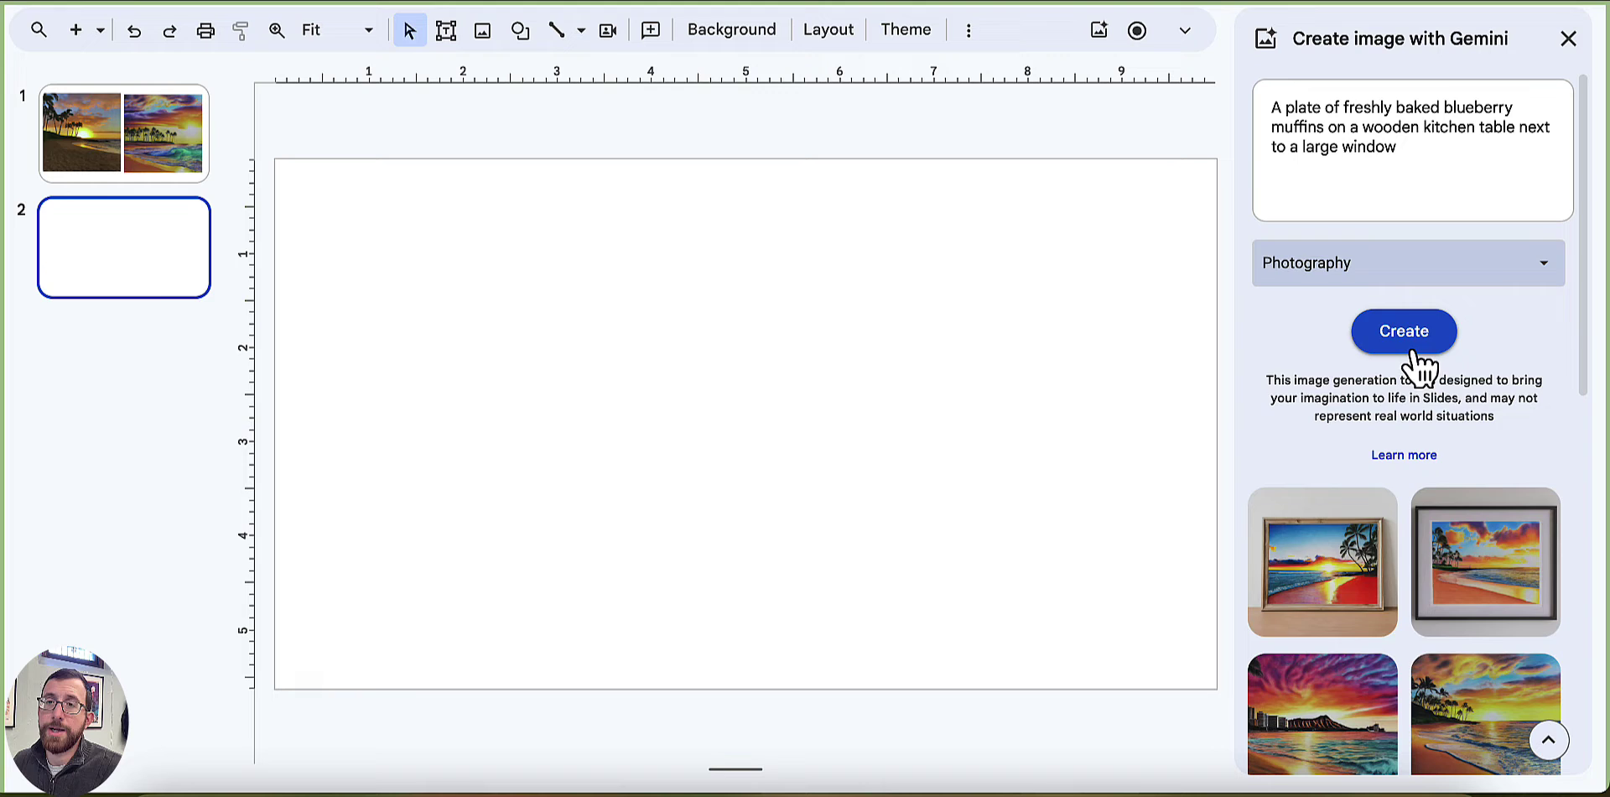
left_click(1417, 281)
left_click(1416, 322)
left_click(1413, 336)
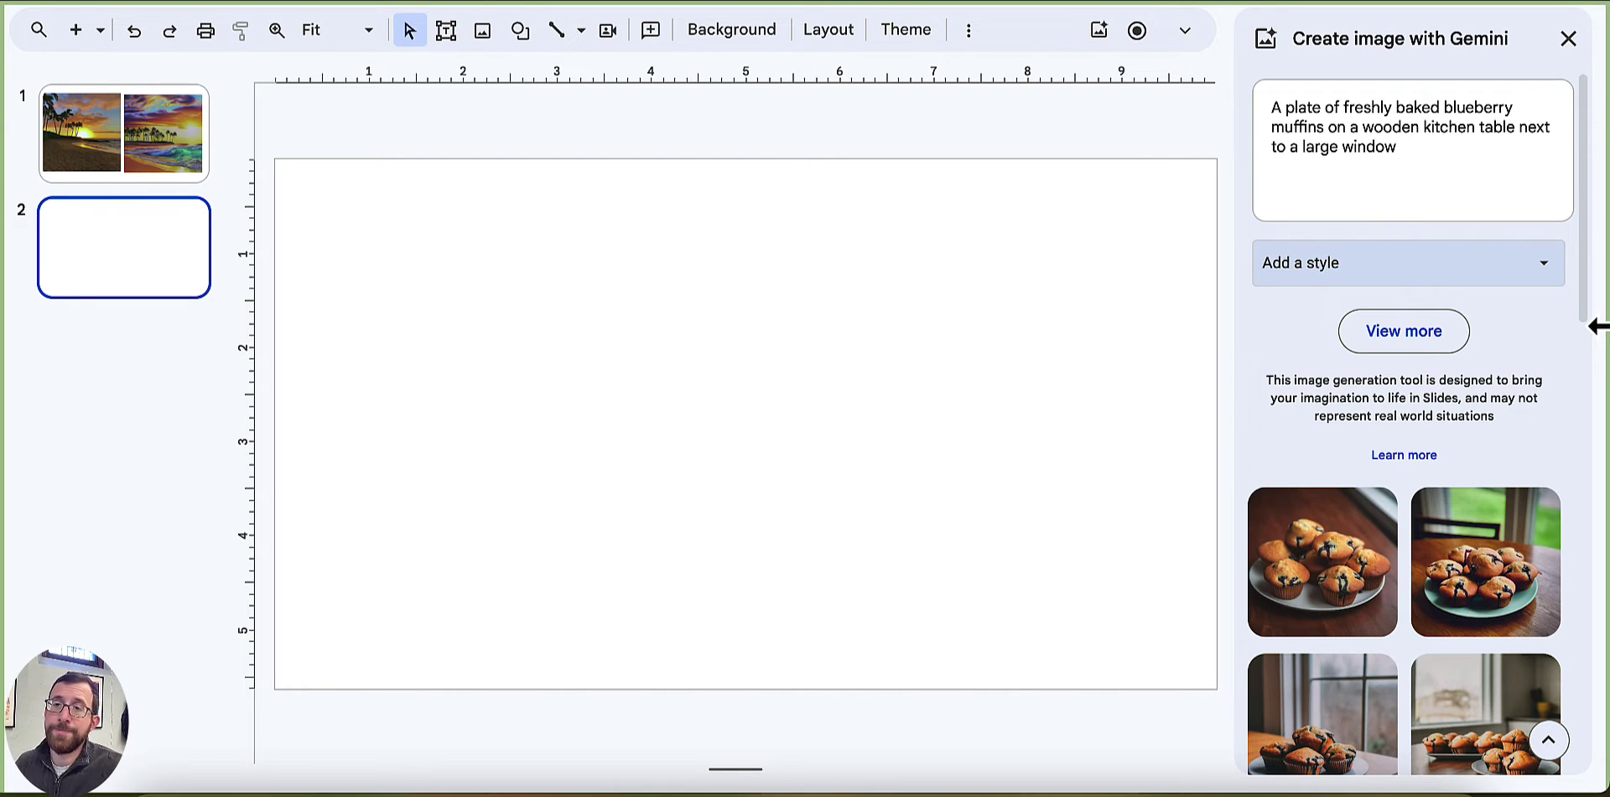
Insert the fourth and first muffin photos and line them up side by side
scroll(1249, 386, "down", 3)
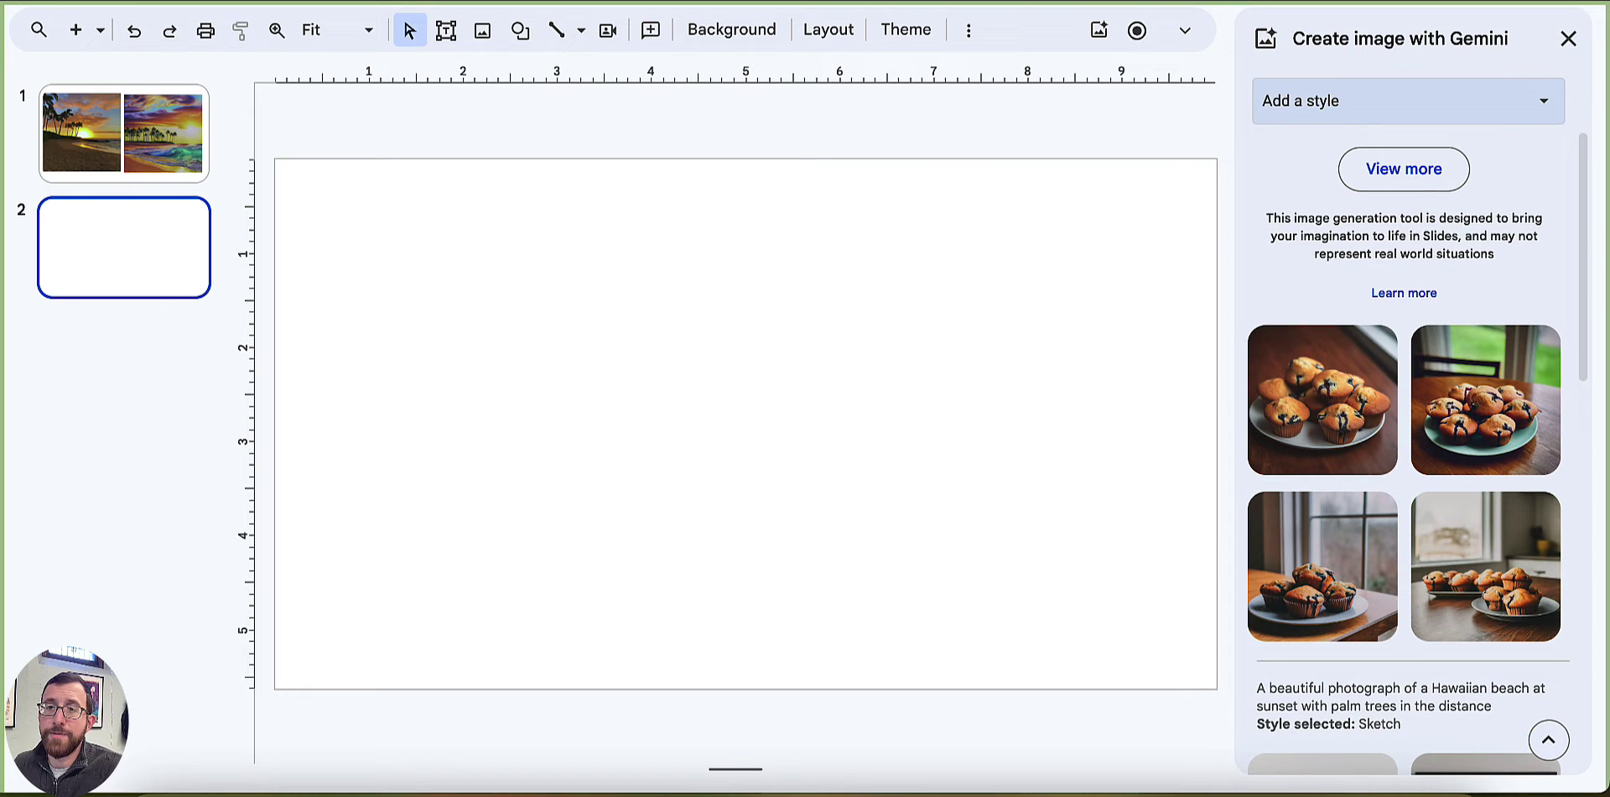
left_click(1489, 553)
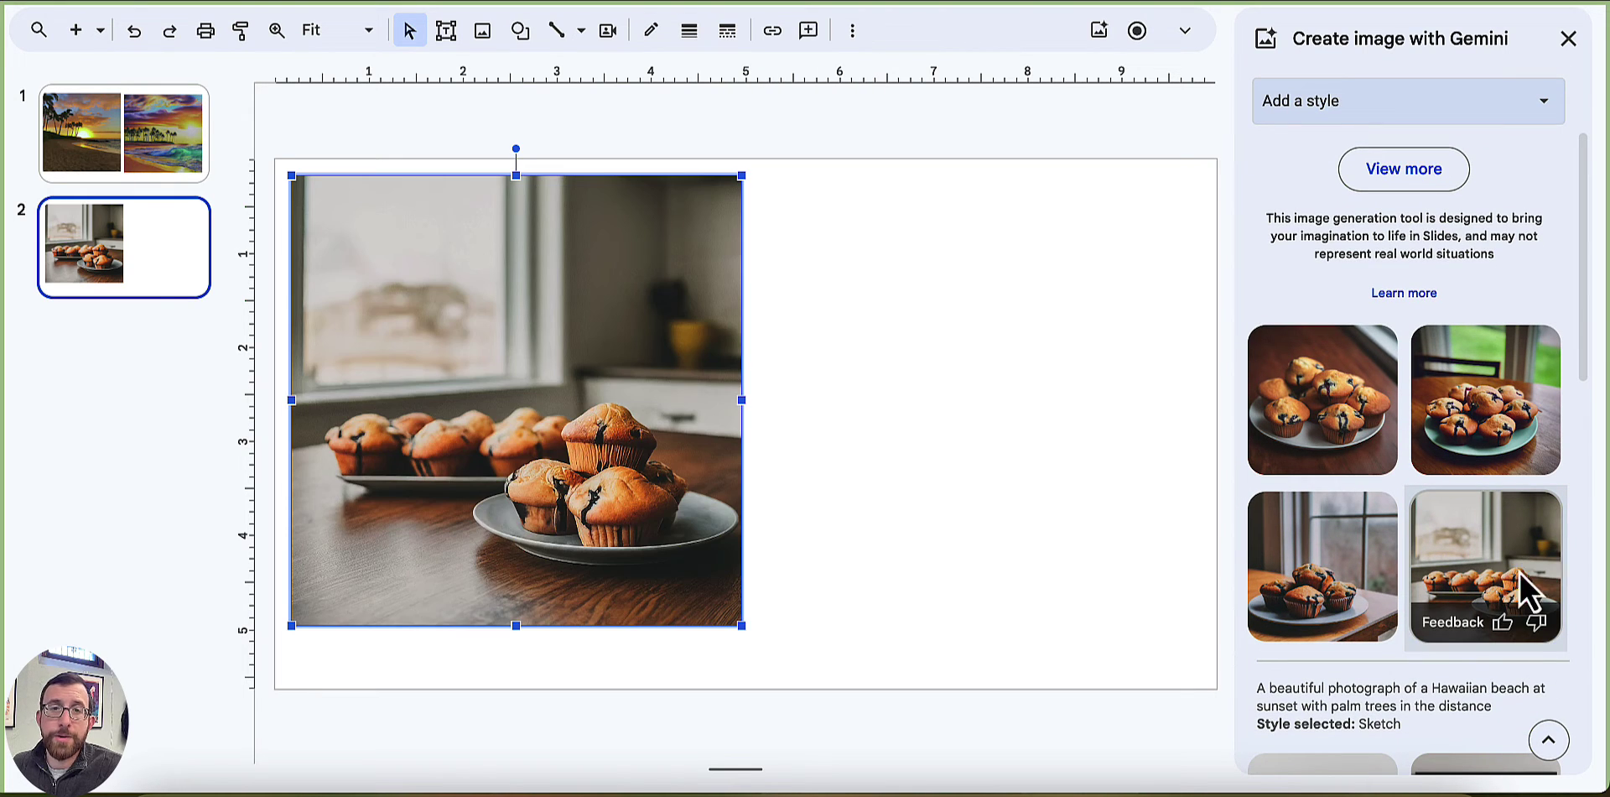
left_click(1358, 436)
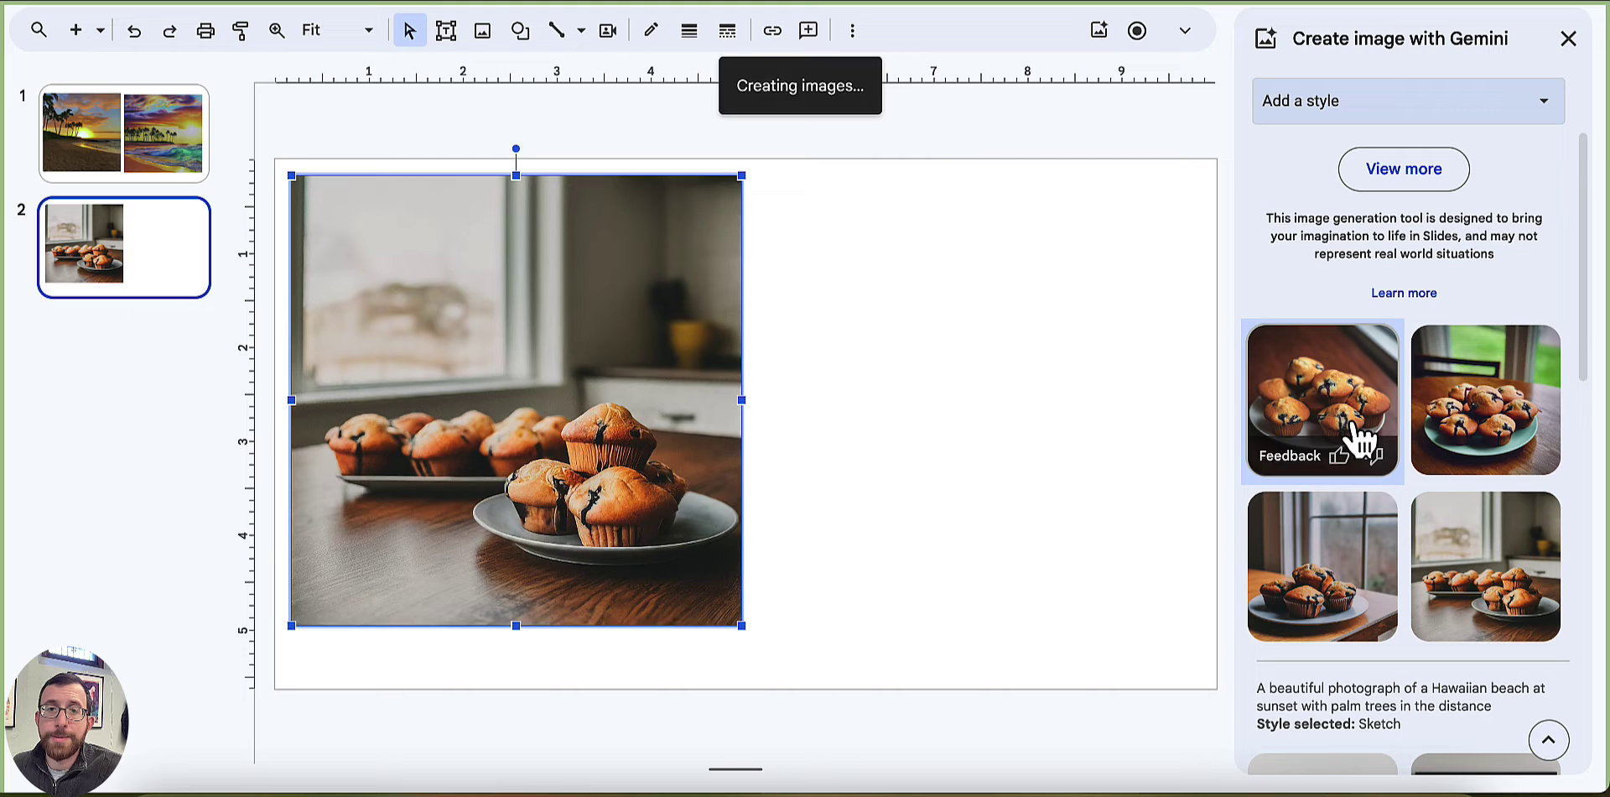
left_click_drag(1099, 436, 1114, 510)
left_click_drag(697, 409, 671, 529)
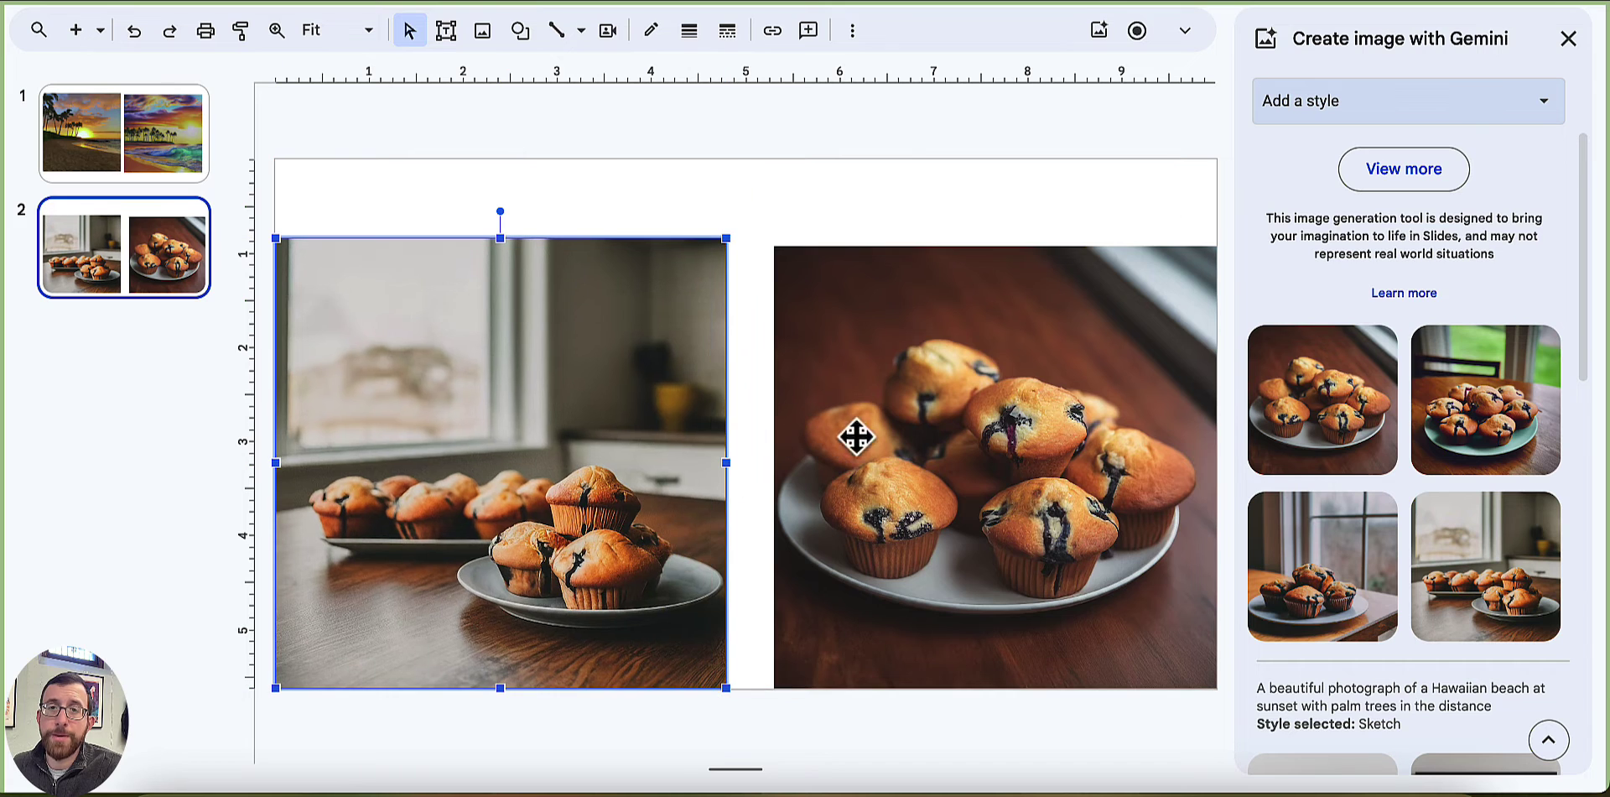
key("Page_Up")
key("Page_Down")
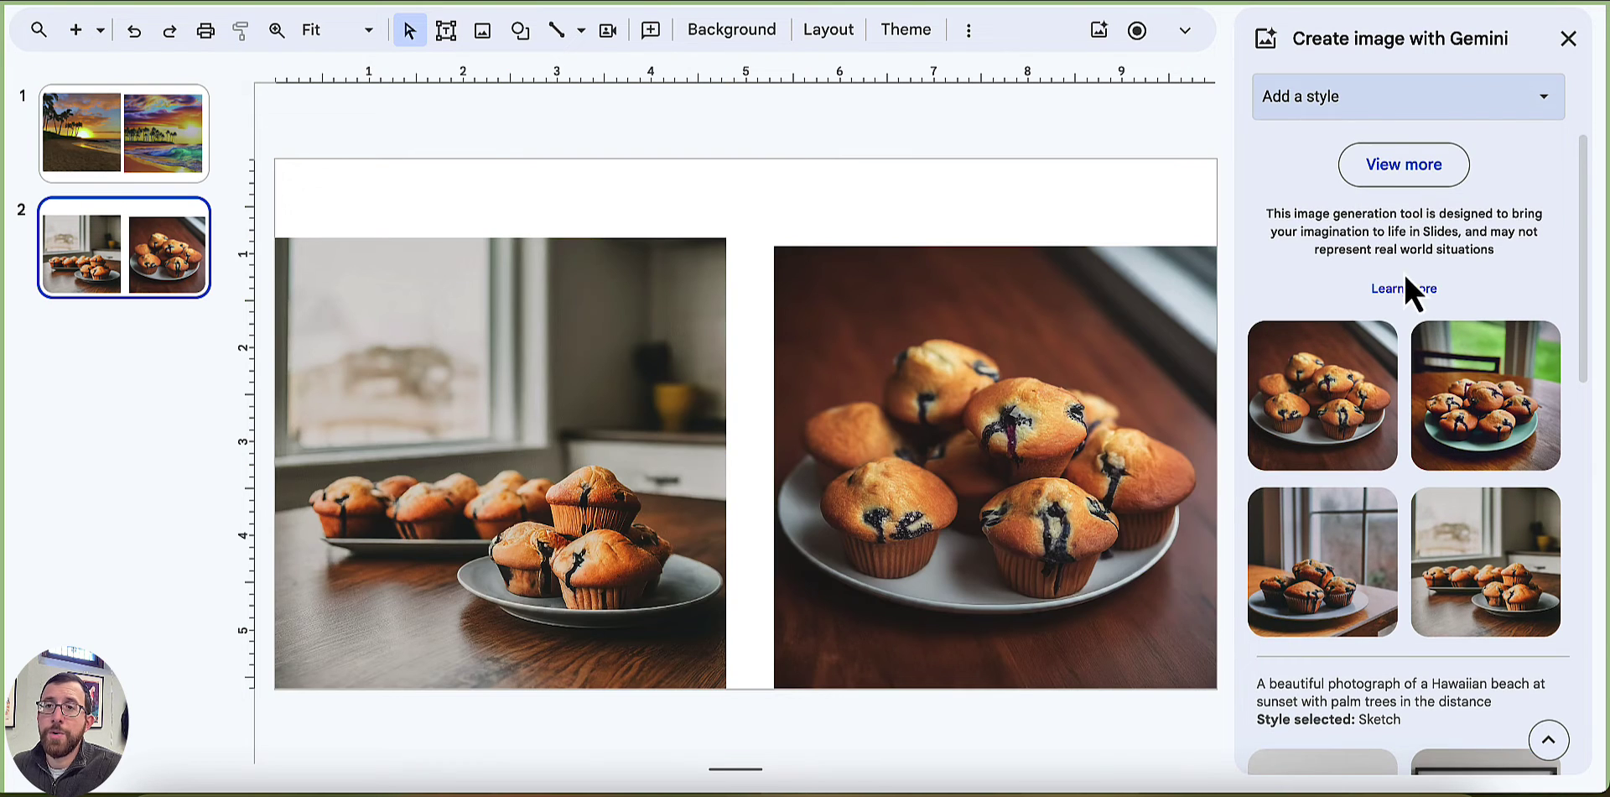
scroll(1407, 274, "up", 2)
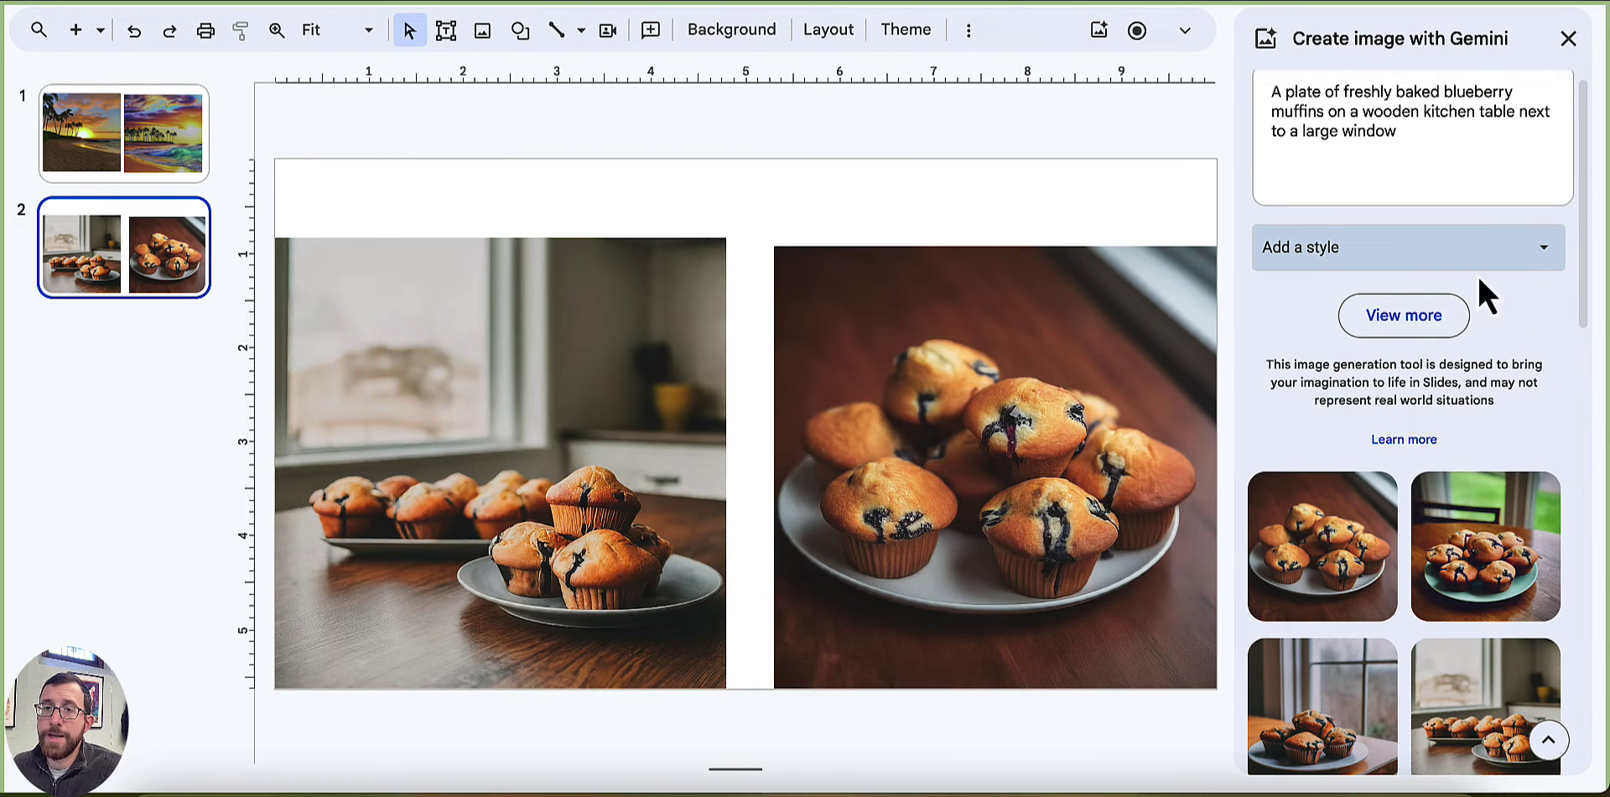
Generate Vector art muffin images and delete the right muffin photo from the slide
left_click(1441, 249)
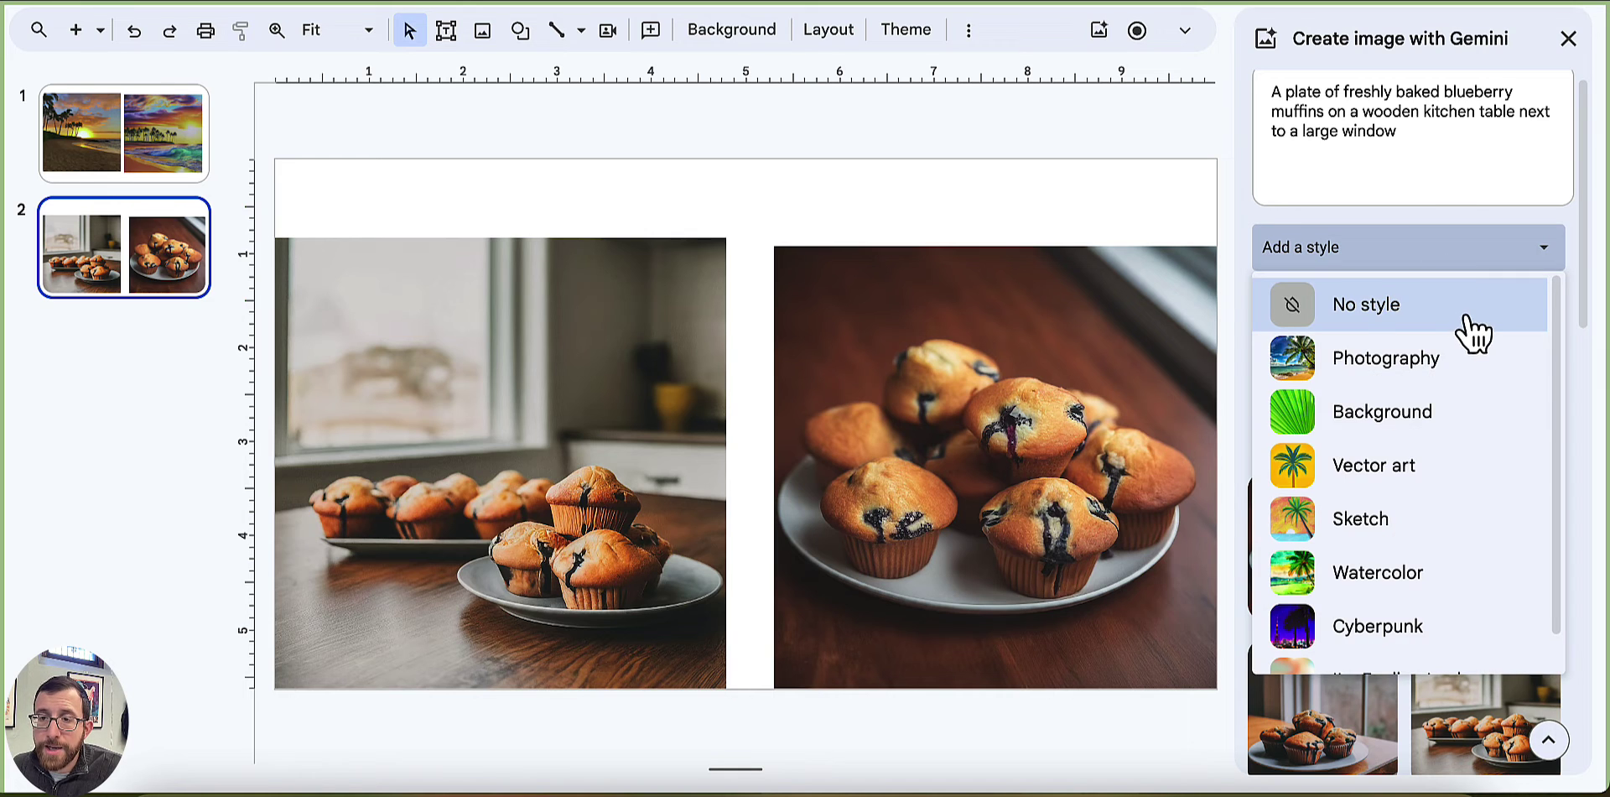
scroll(1492, 436, "down", 1)
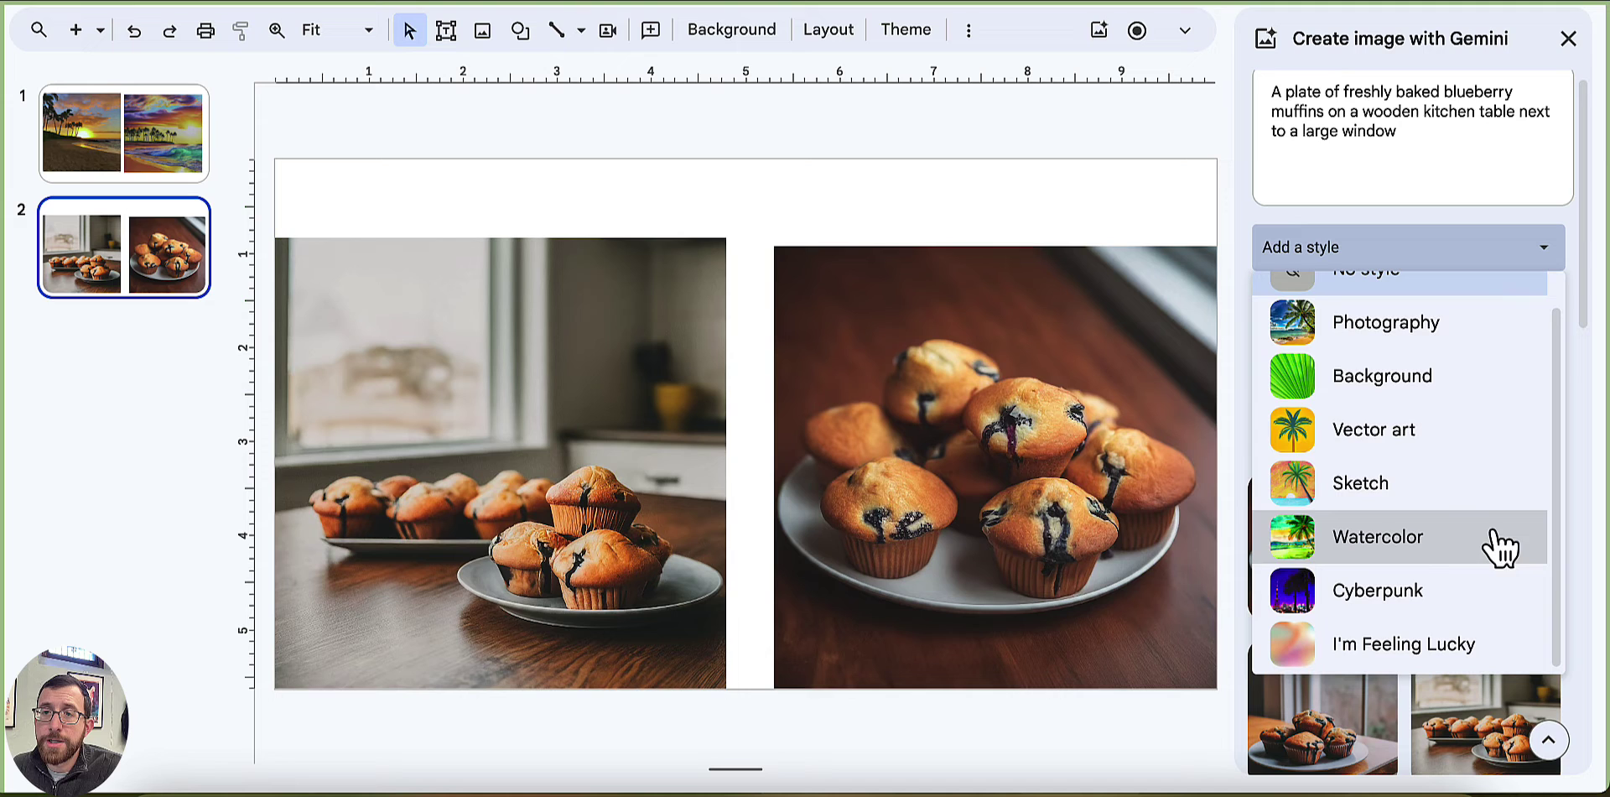
left_click(1463, 432)
left_click(1407, 318)
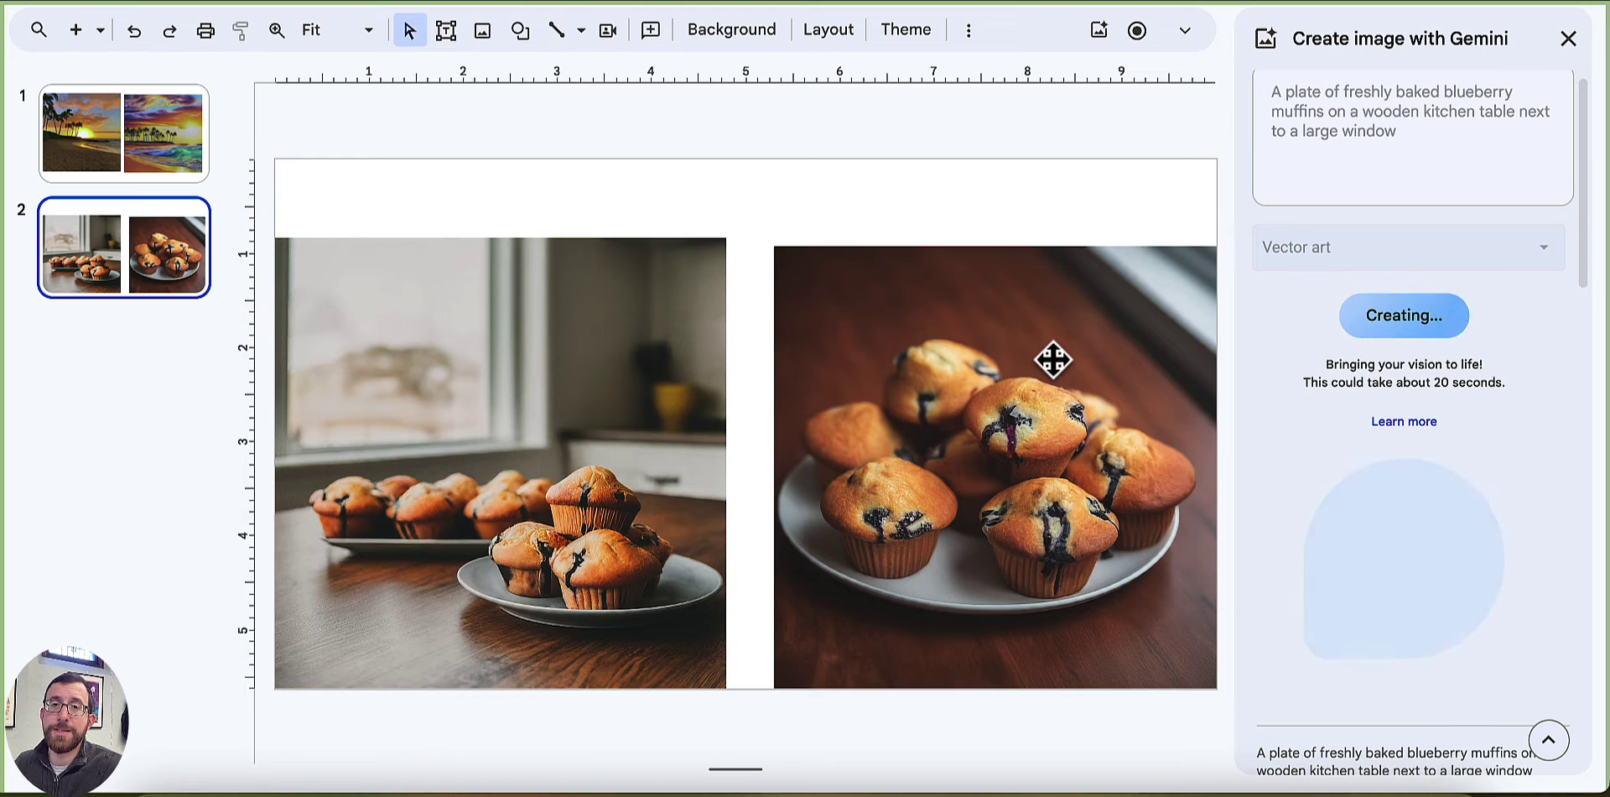
left_click(1104, 361)
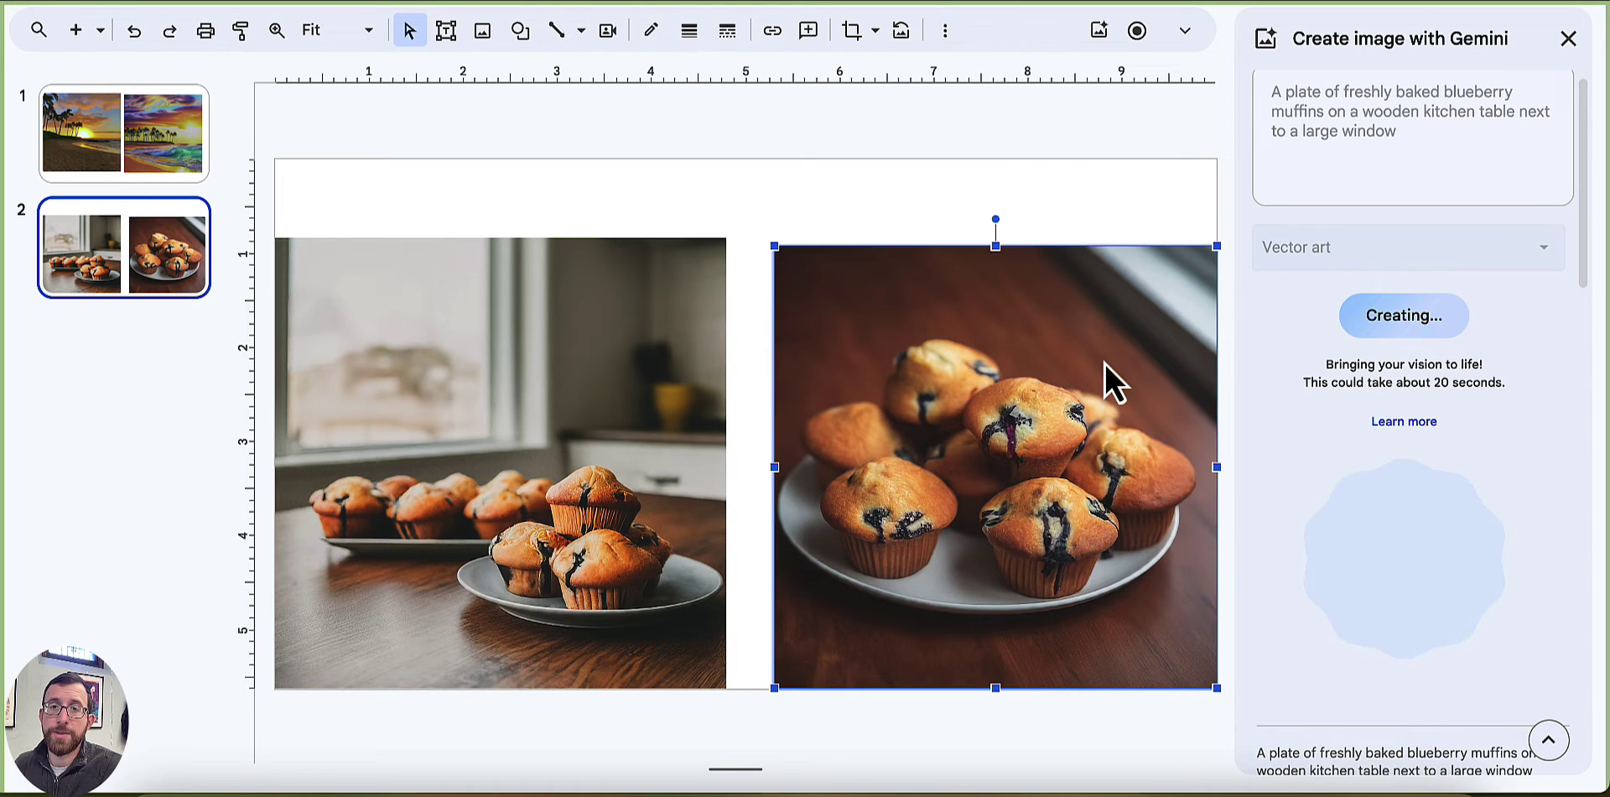
key("Delete")
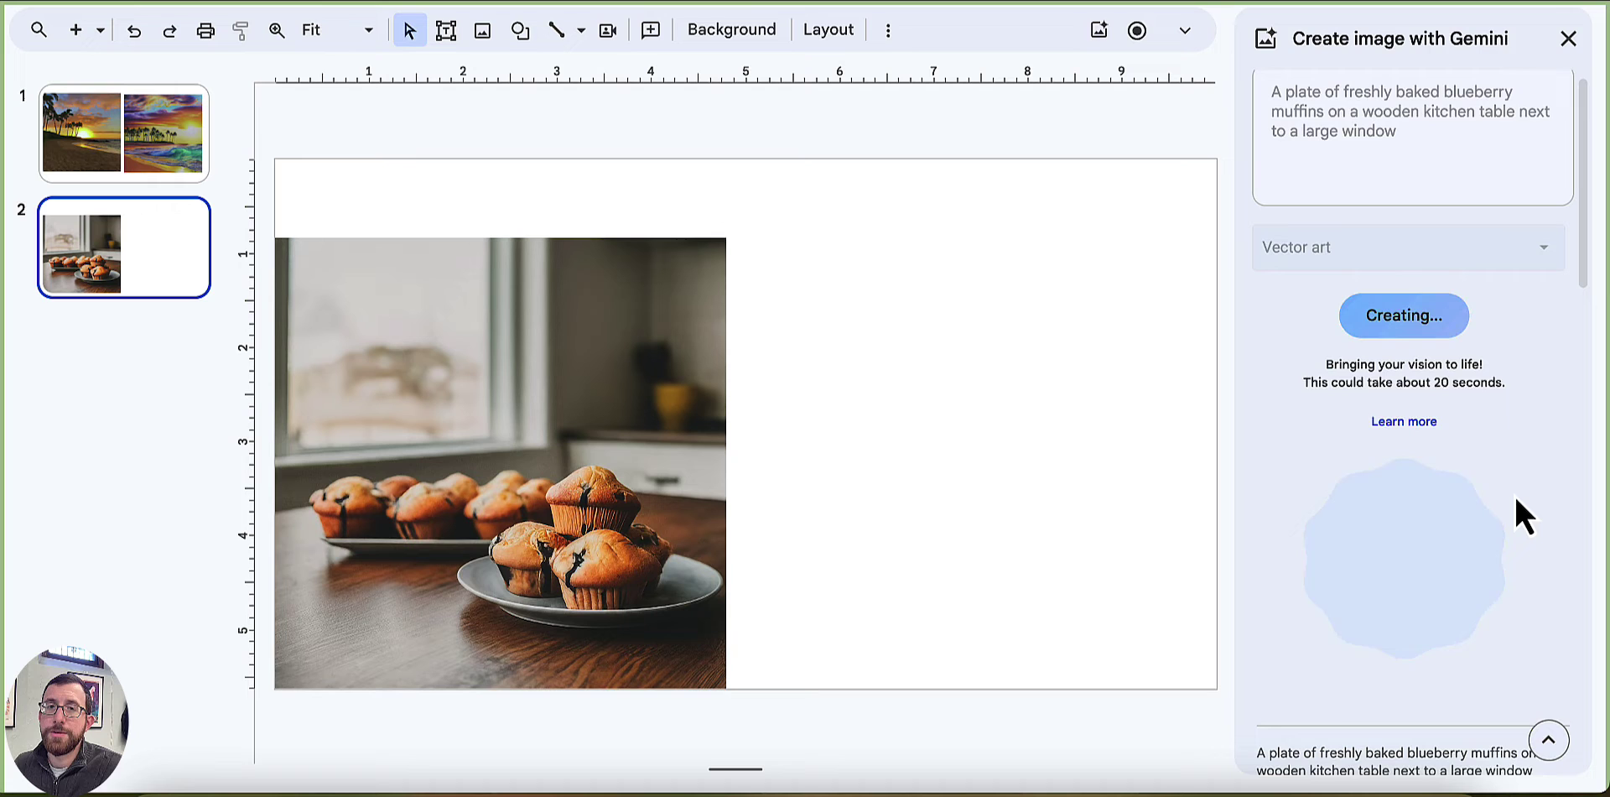
Place the first vector-art muffin image at the slide's right edge, discarding the purple-cup one
scroll(1522, 507, "down", 2)
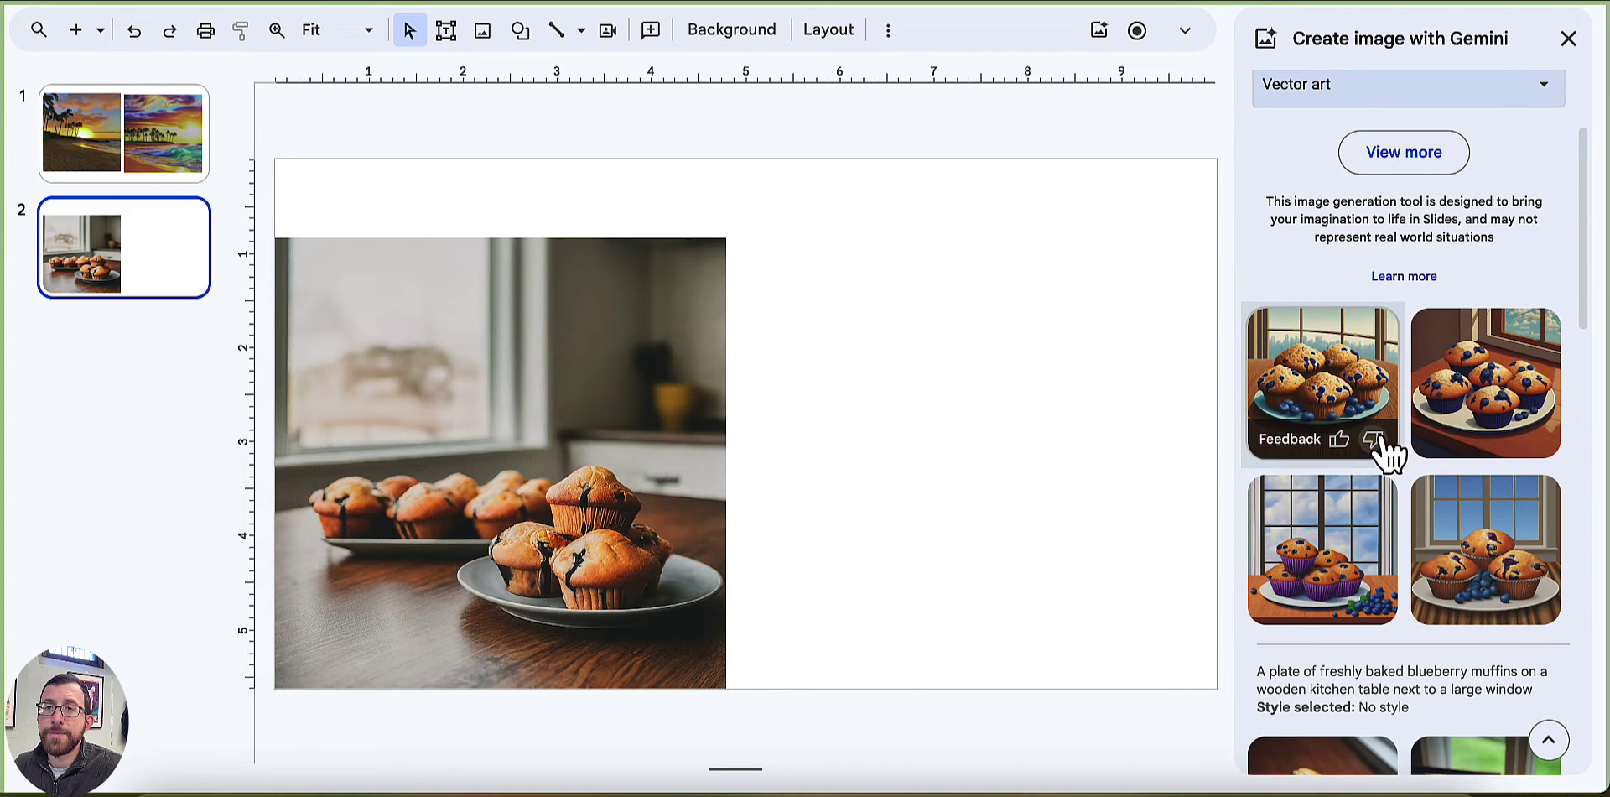
left_click(1331, 361)
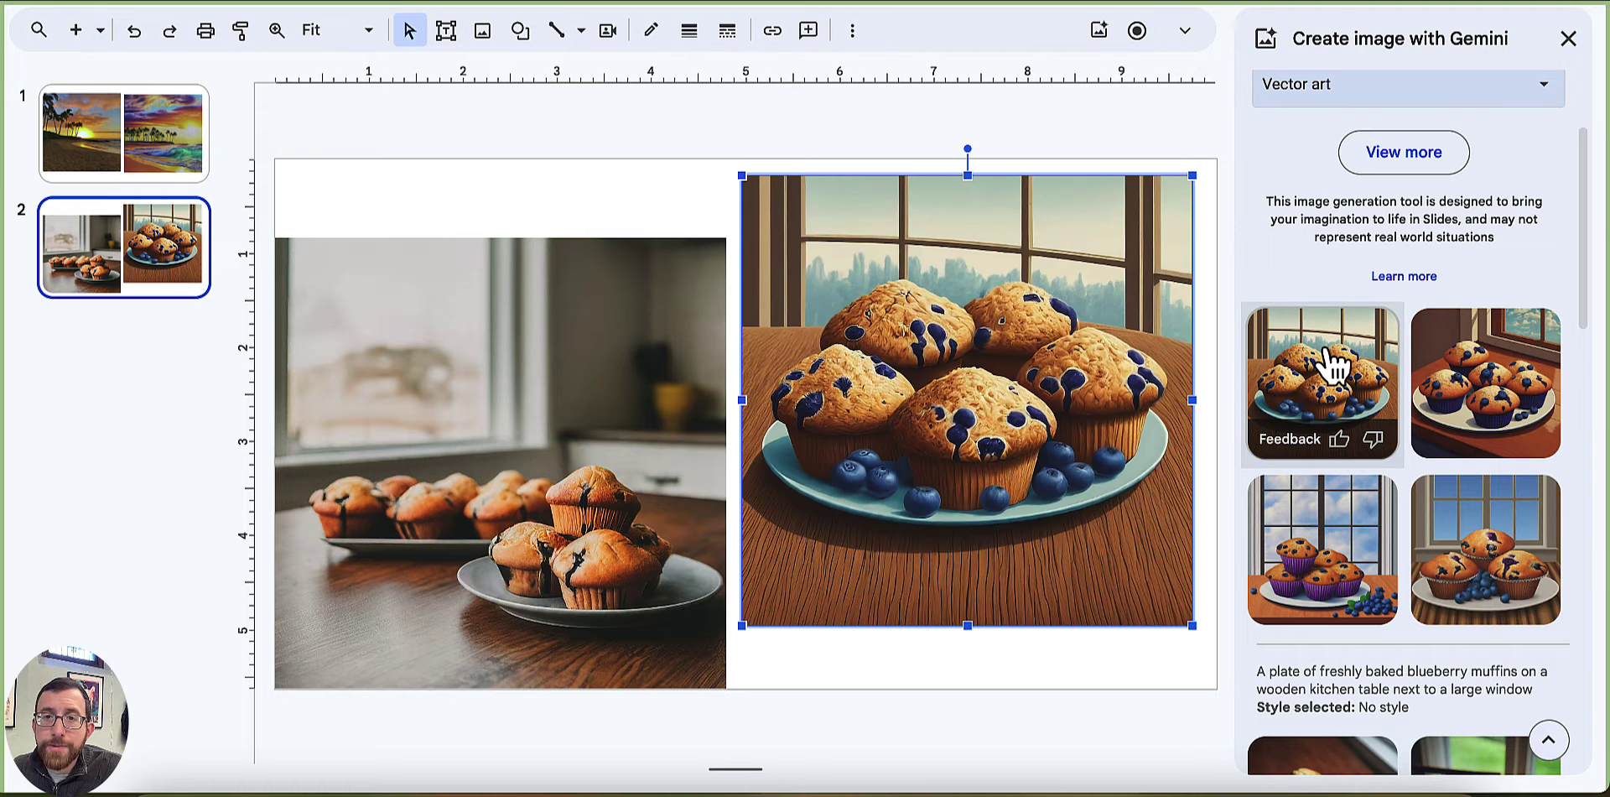
left_click(1367, 533)
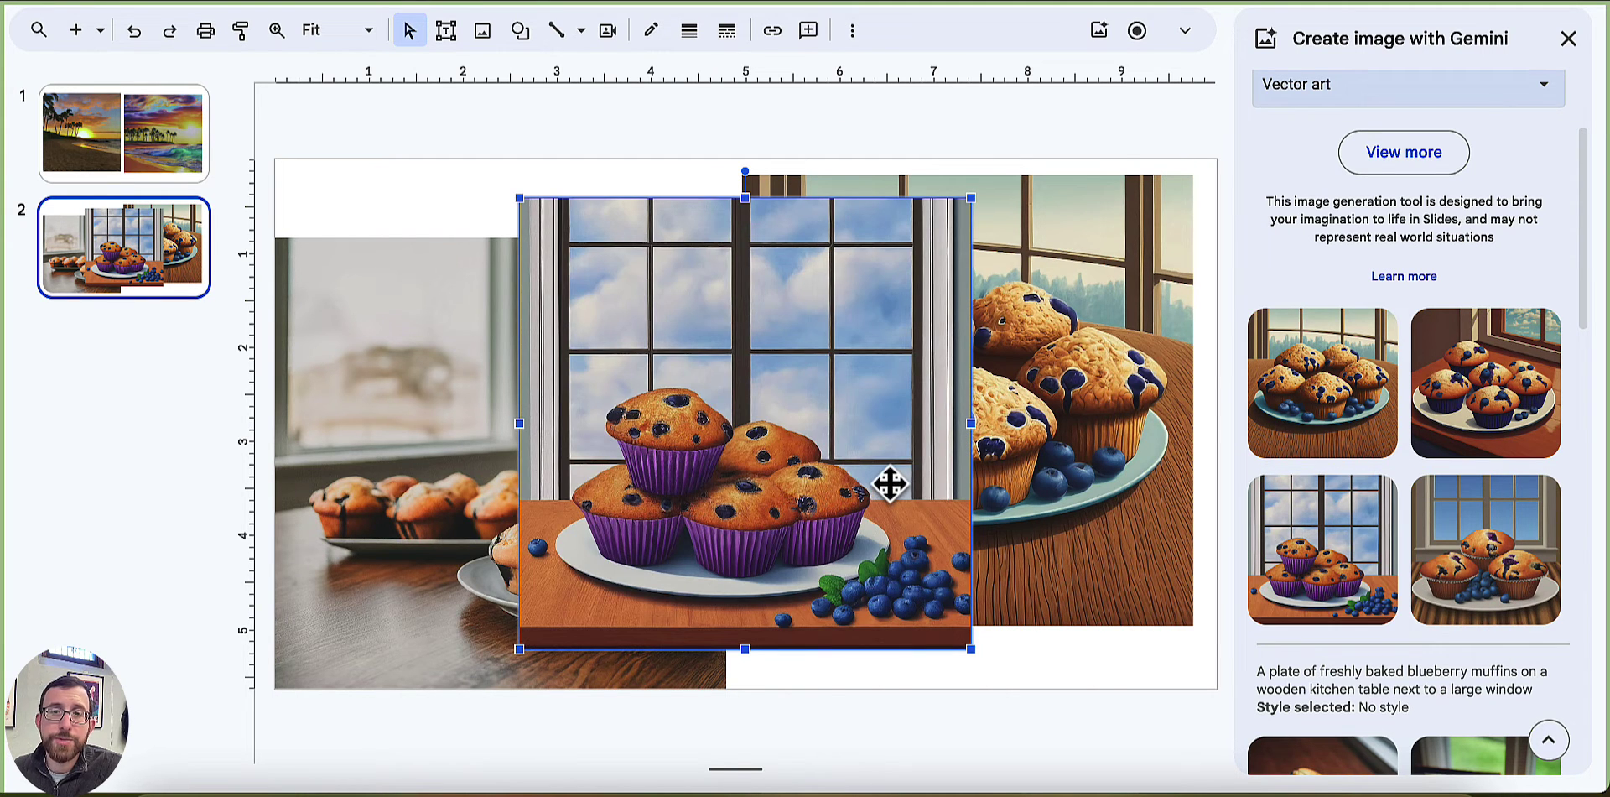
key("Delete")
left_click_drag(957, 396, 980, 460)
scroll(1437, 478, "up", 1)
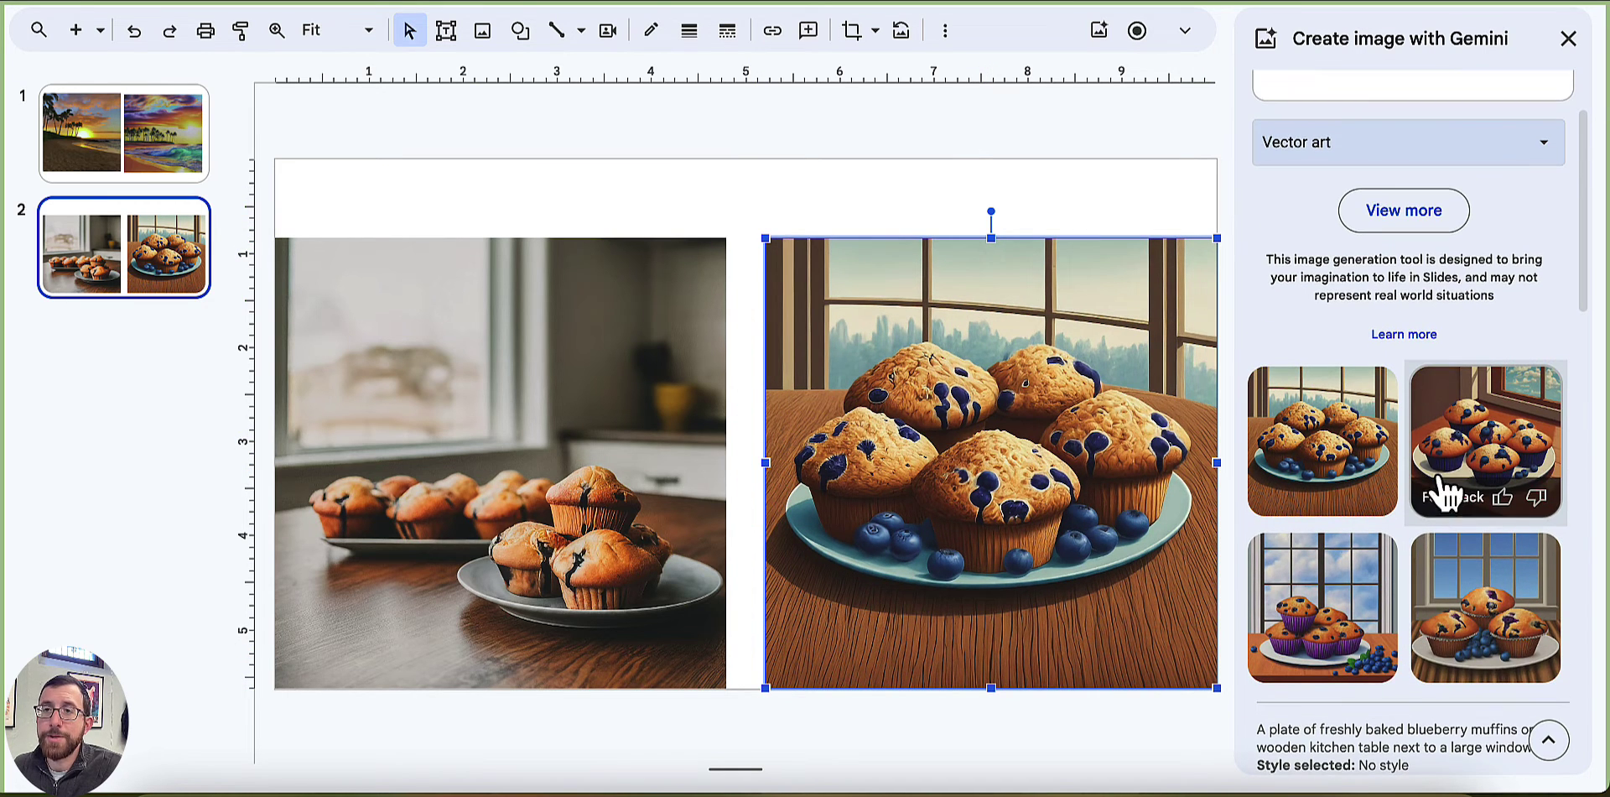
scroll(1468, 267, "down", 10)
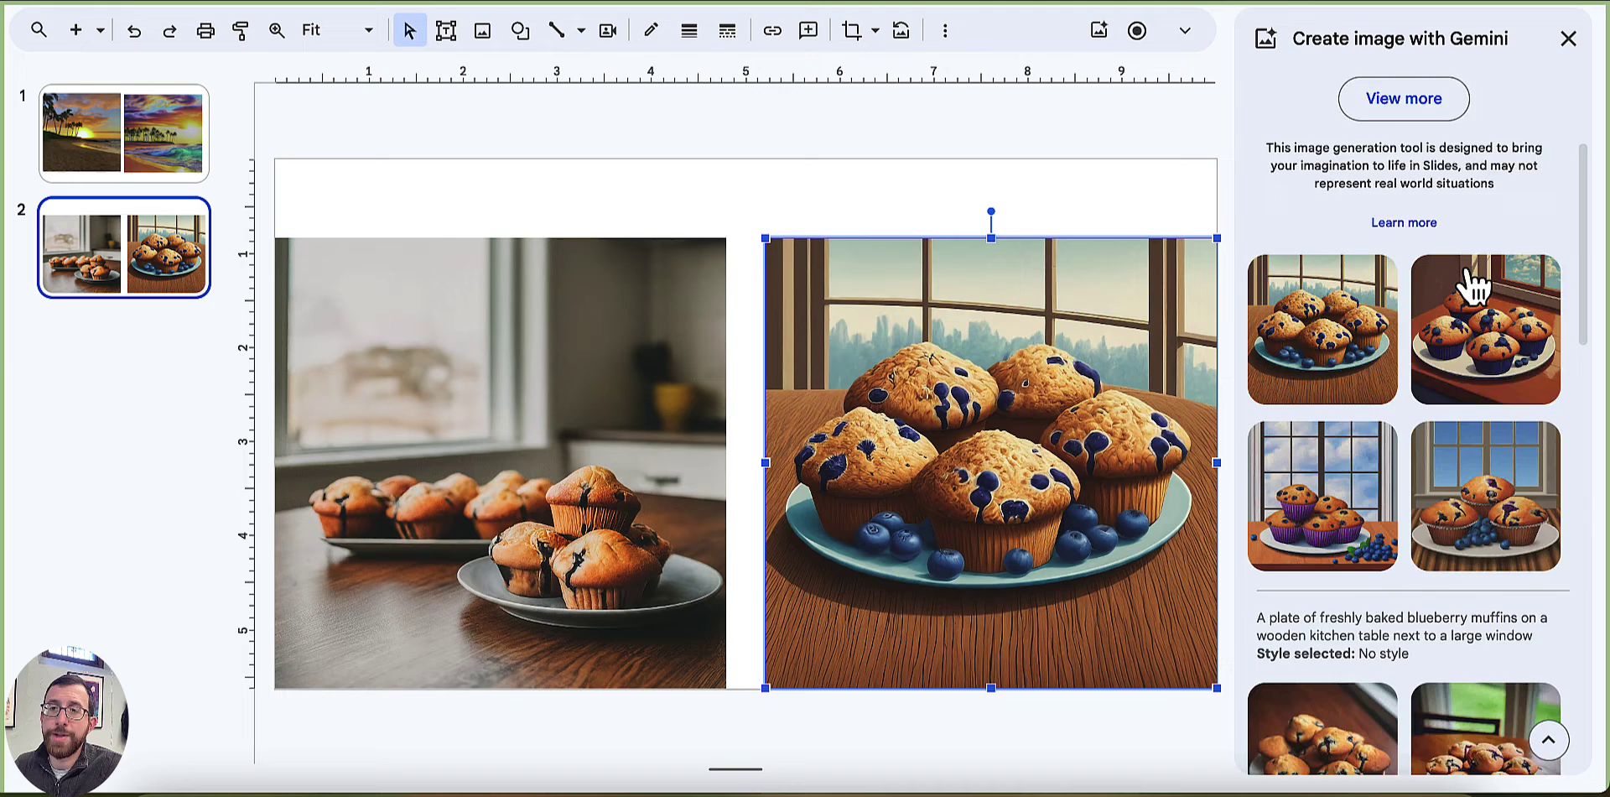
scroll(1467, 285, "down", 6)
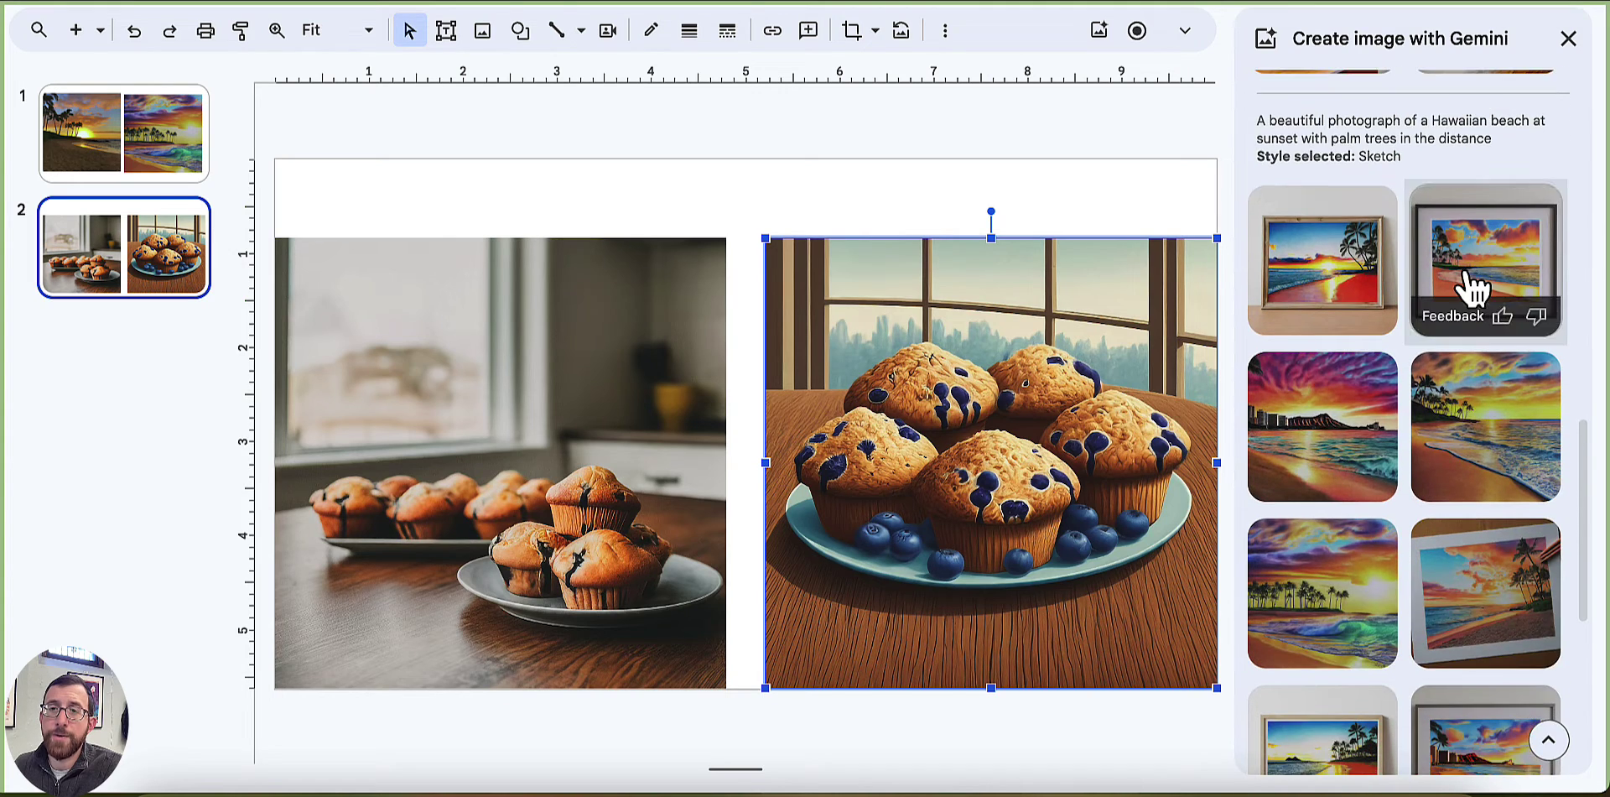
scroll(1497, 375, "up", 6)
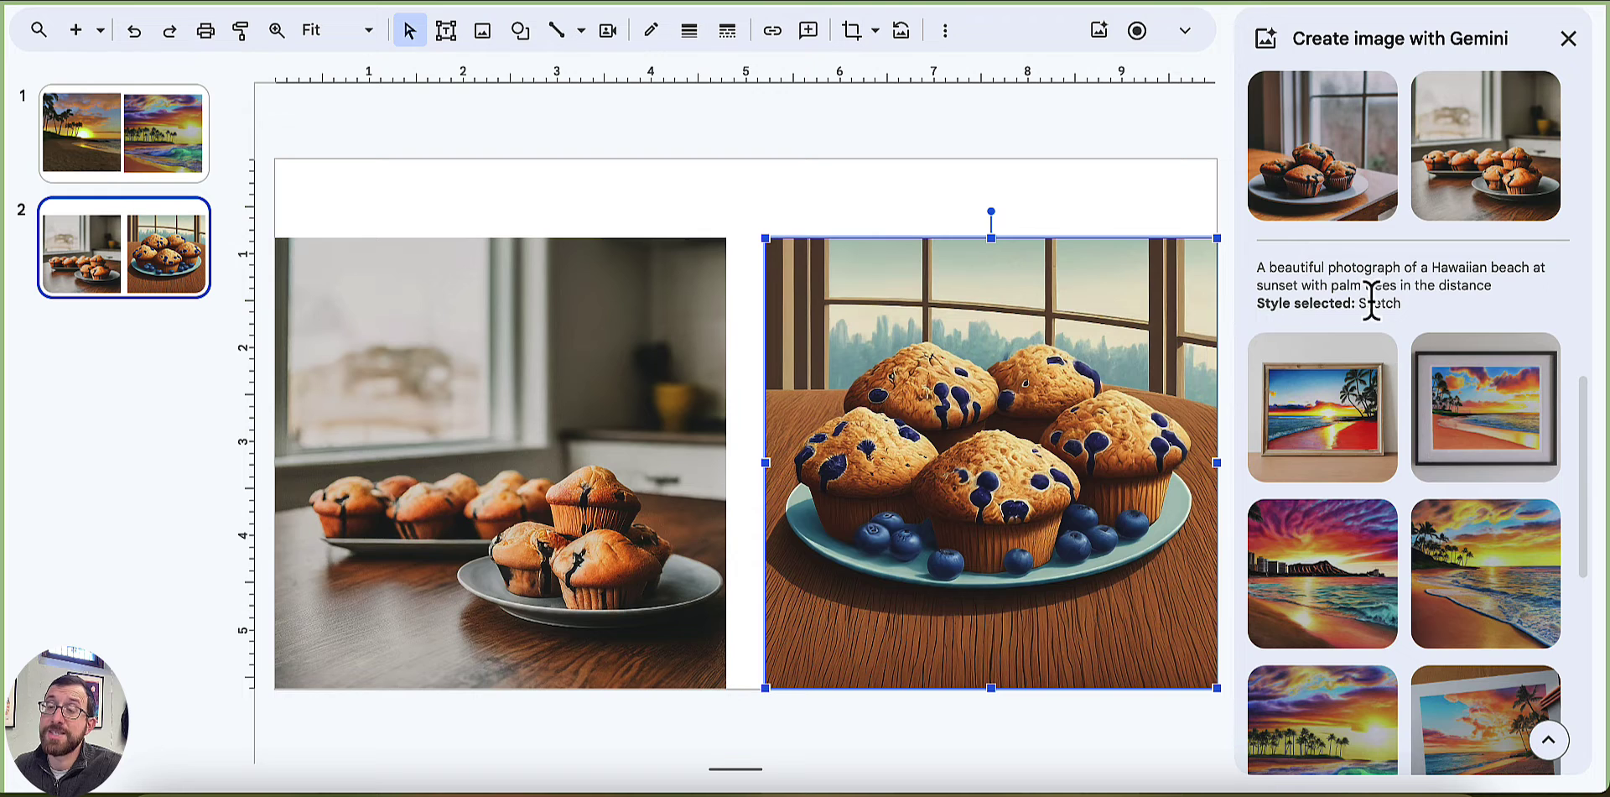
scroll(1451, 331, "up", 2)
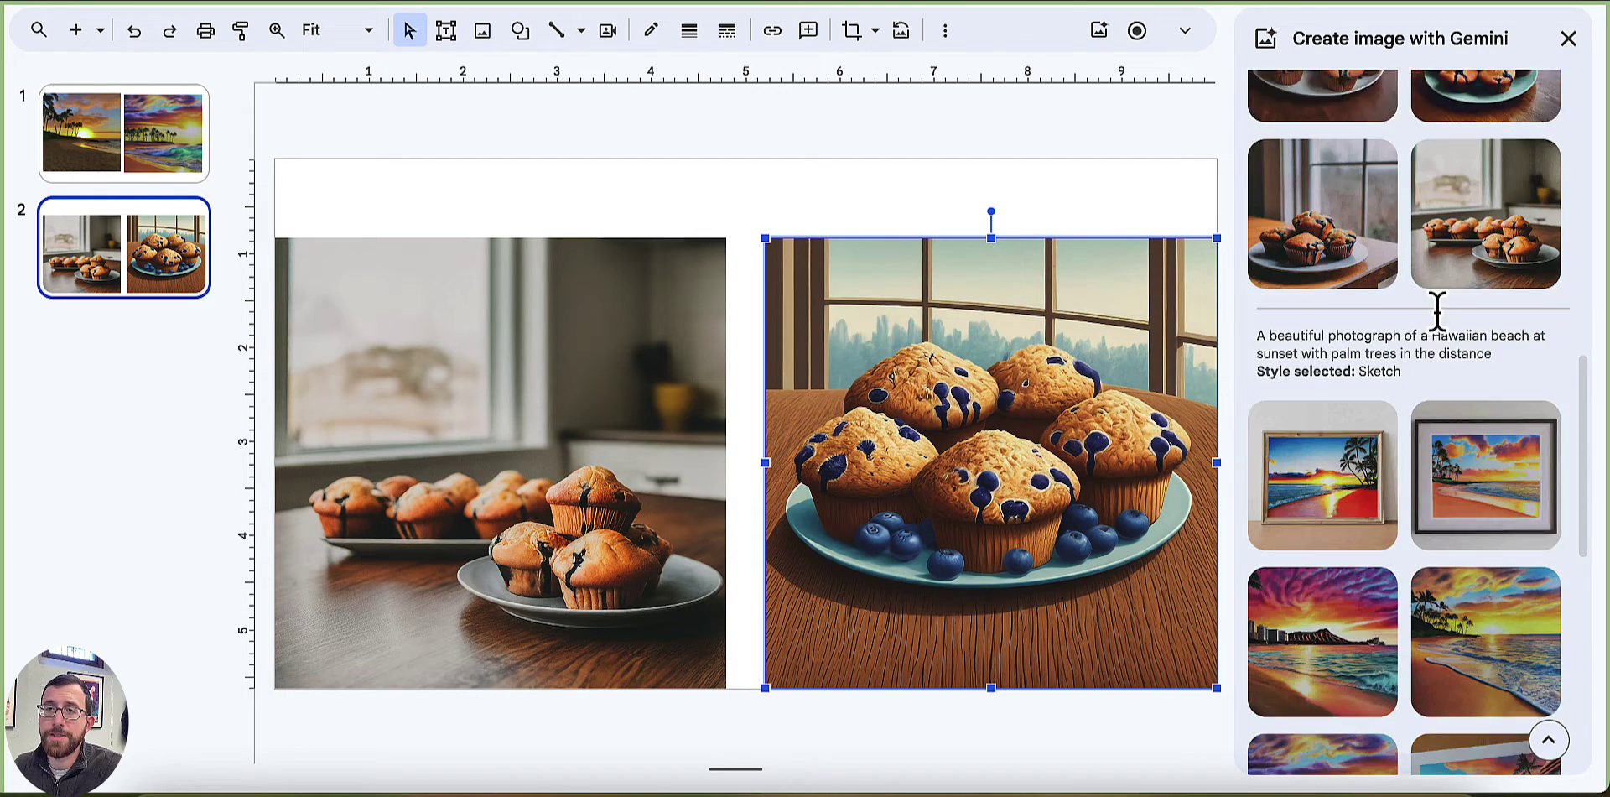
scroll(1445, 344, "up", 6)
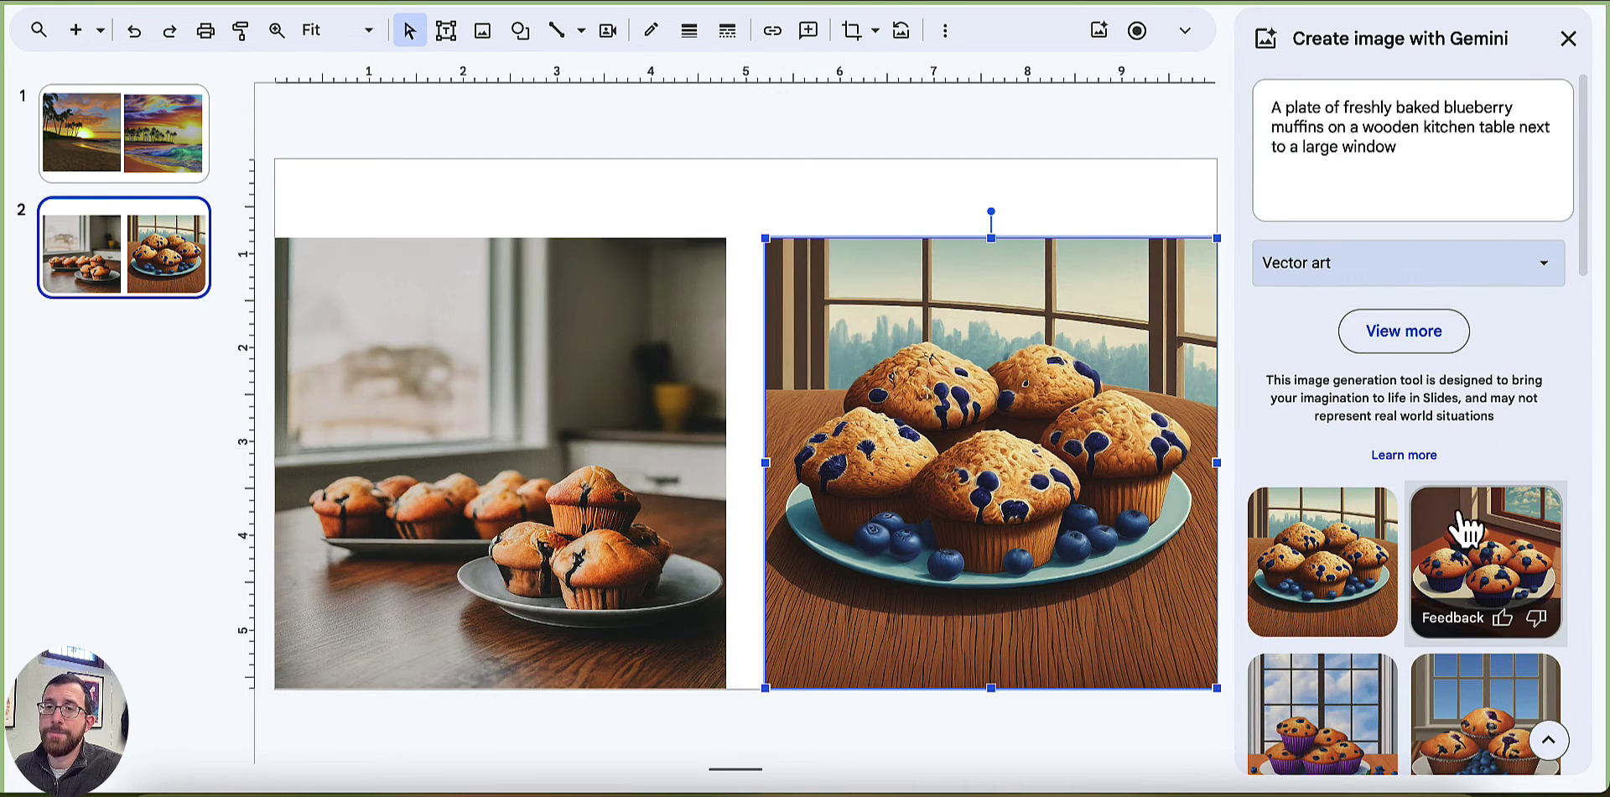
scroll(1467, 532, "down", 10)
scroll(1466, 527, "down", 5)
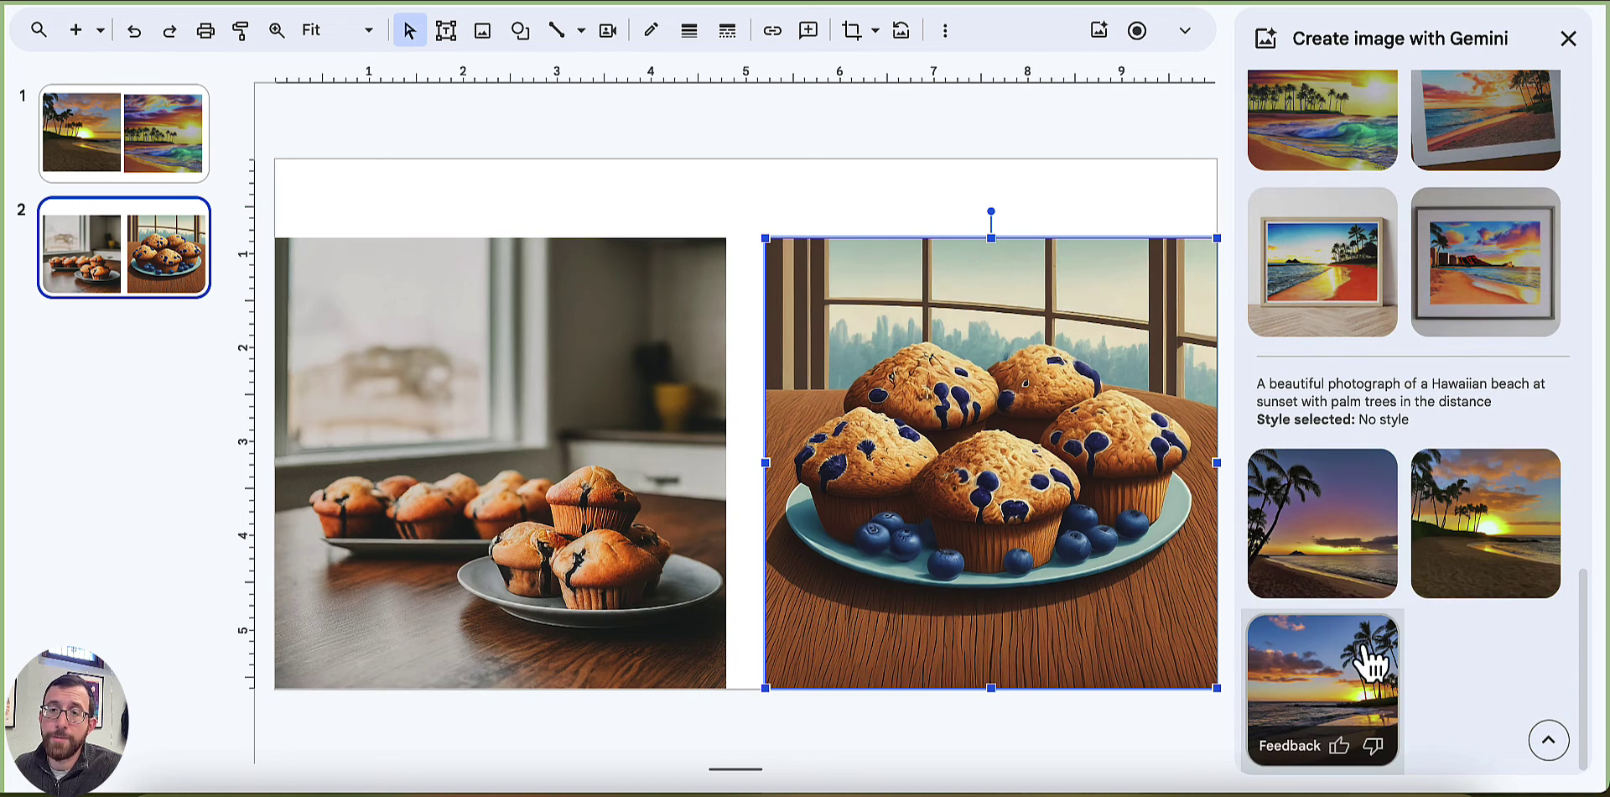
scroll(1350, 663, "up", 10)
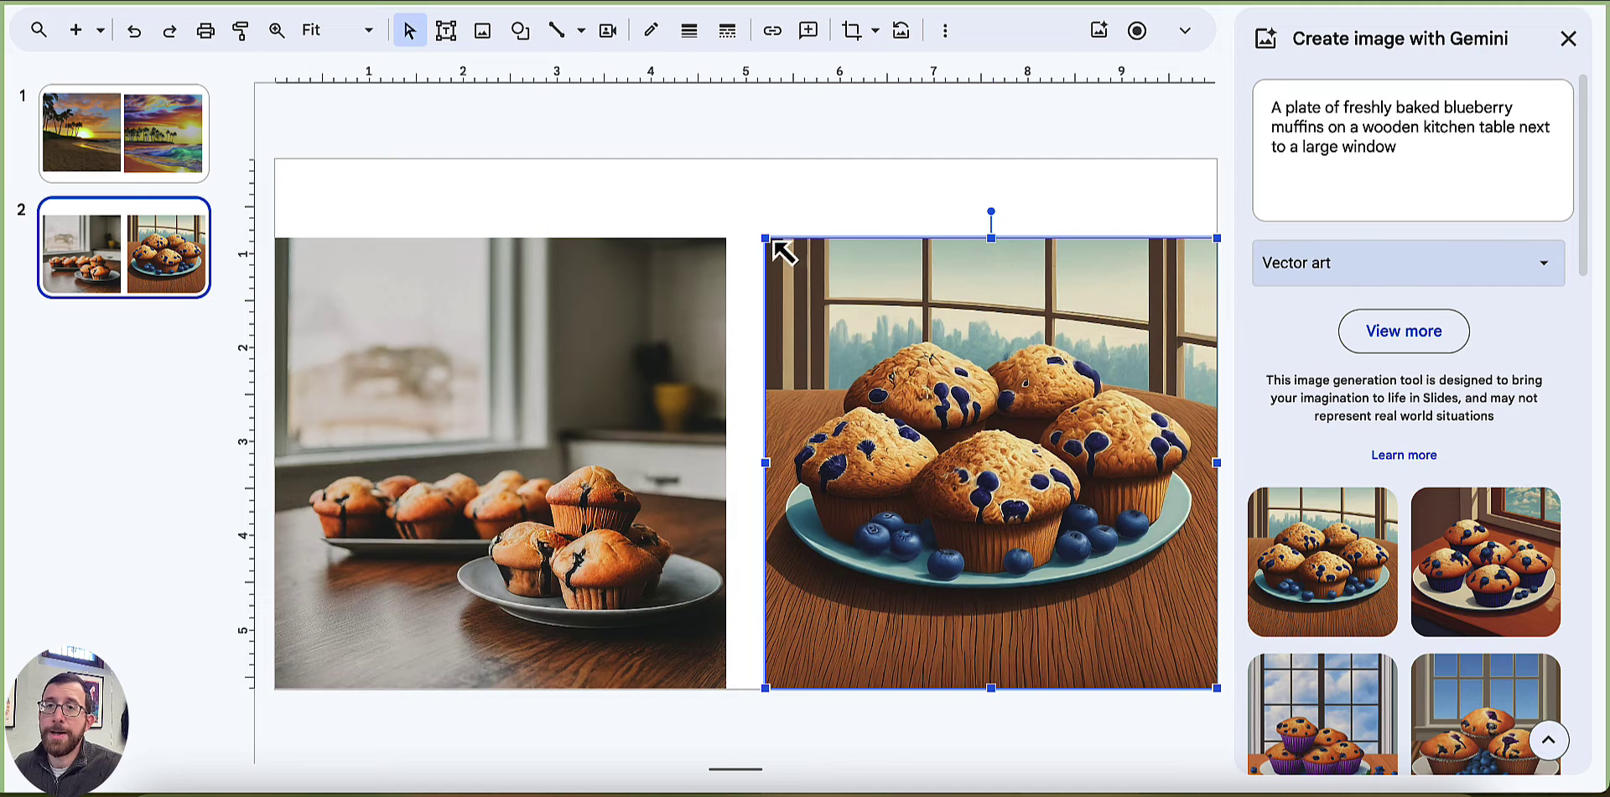
Shrink the vector-art image and the left muffin photo slightly
left_click_drag(773, 242, 833, 297)
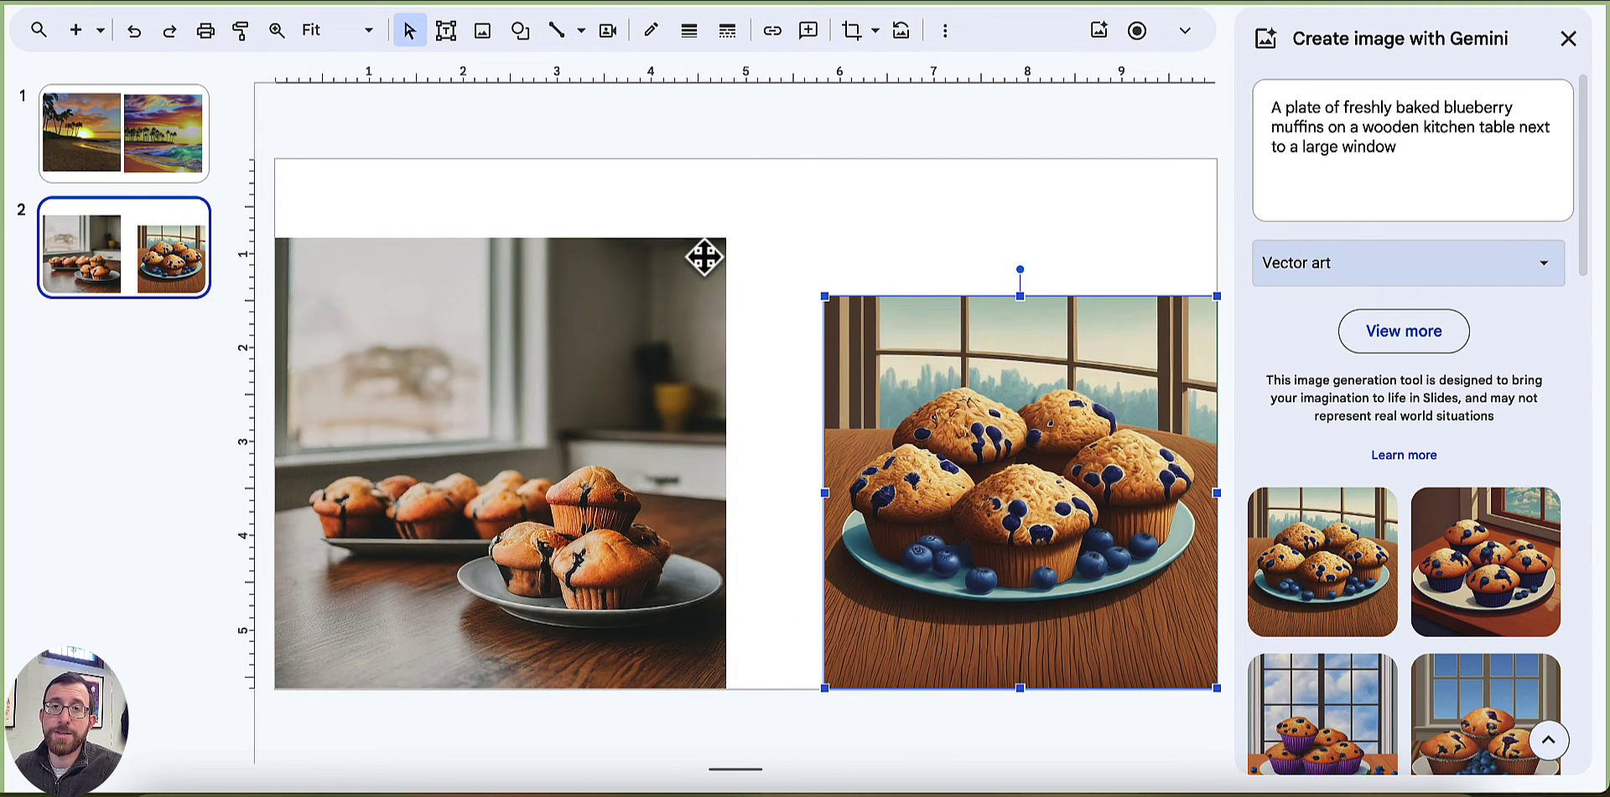
left_click(703, 258)
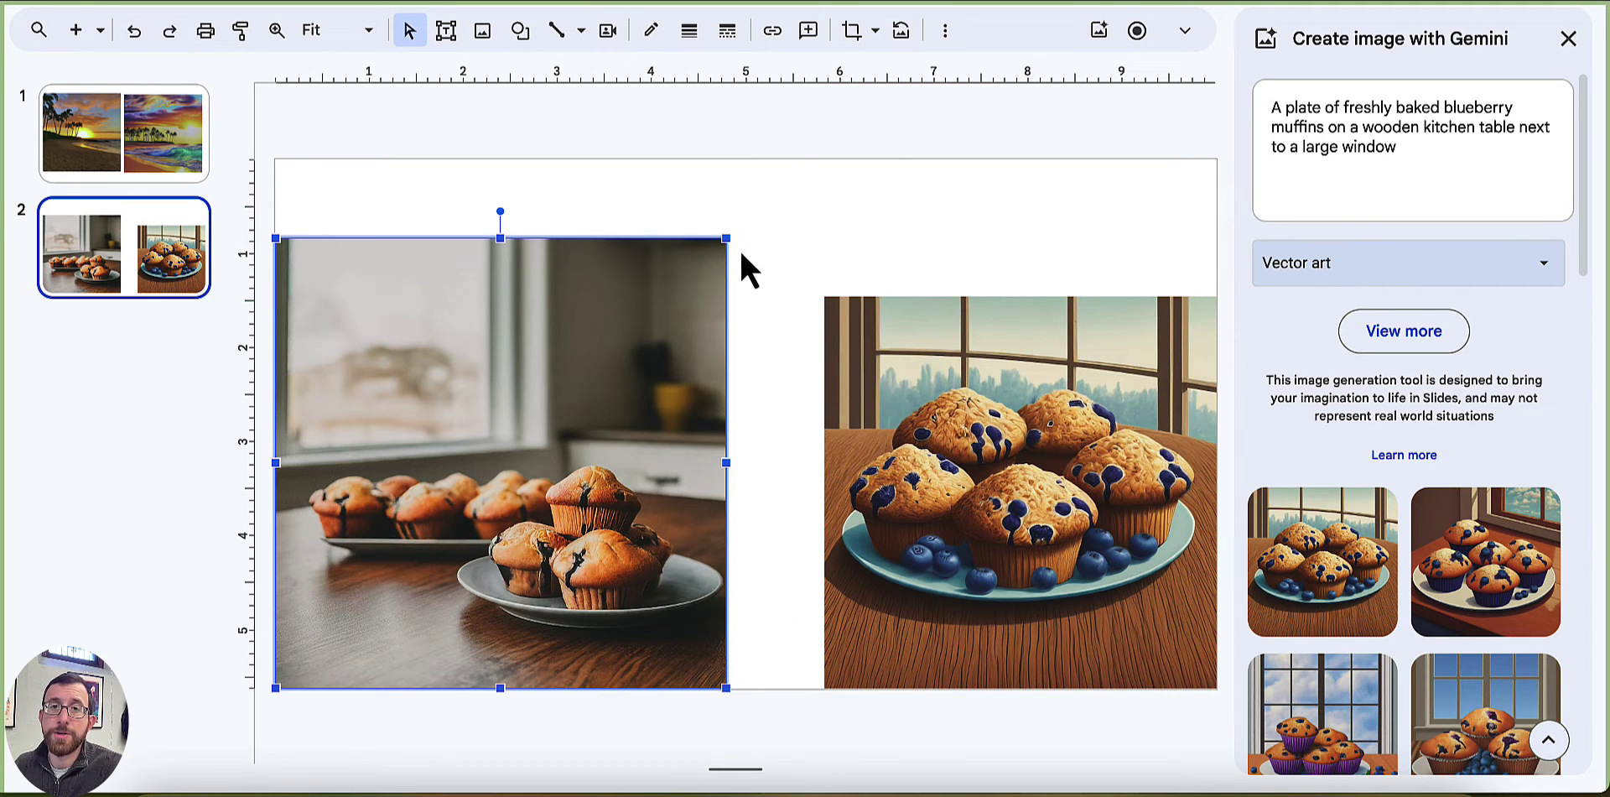
left_click_drag(711, 251, 675, 286)
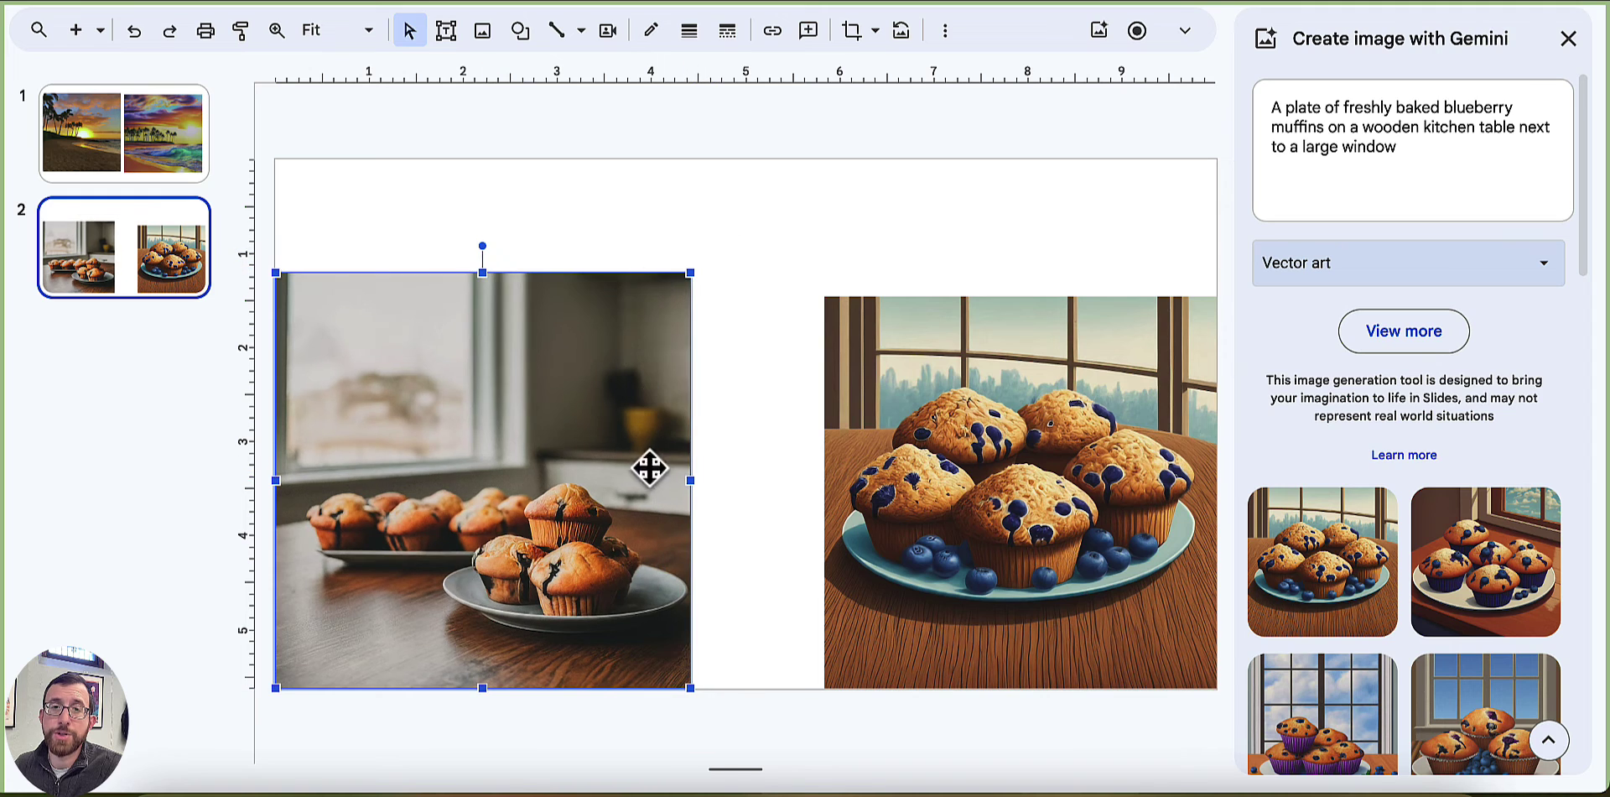
Set style to No style and generate muffin images with a hungry dog waiting nearby
left_click(1412, 278)
left_click(1410, 317)
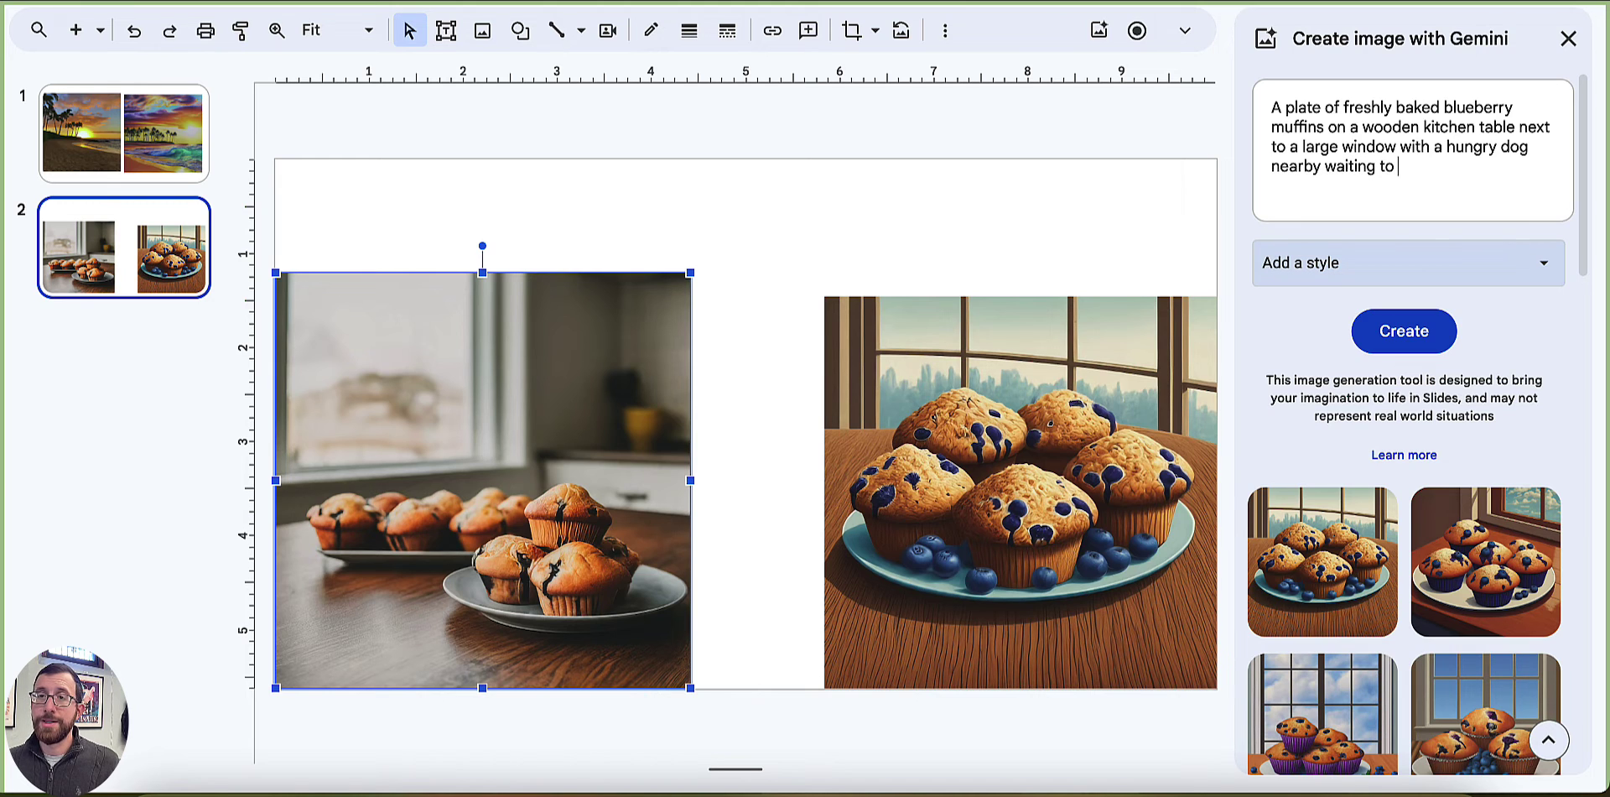
left_click(1422, 336)
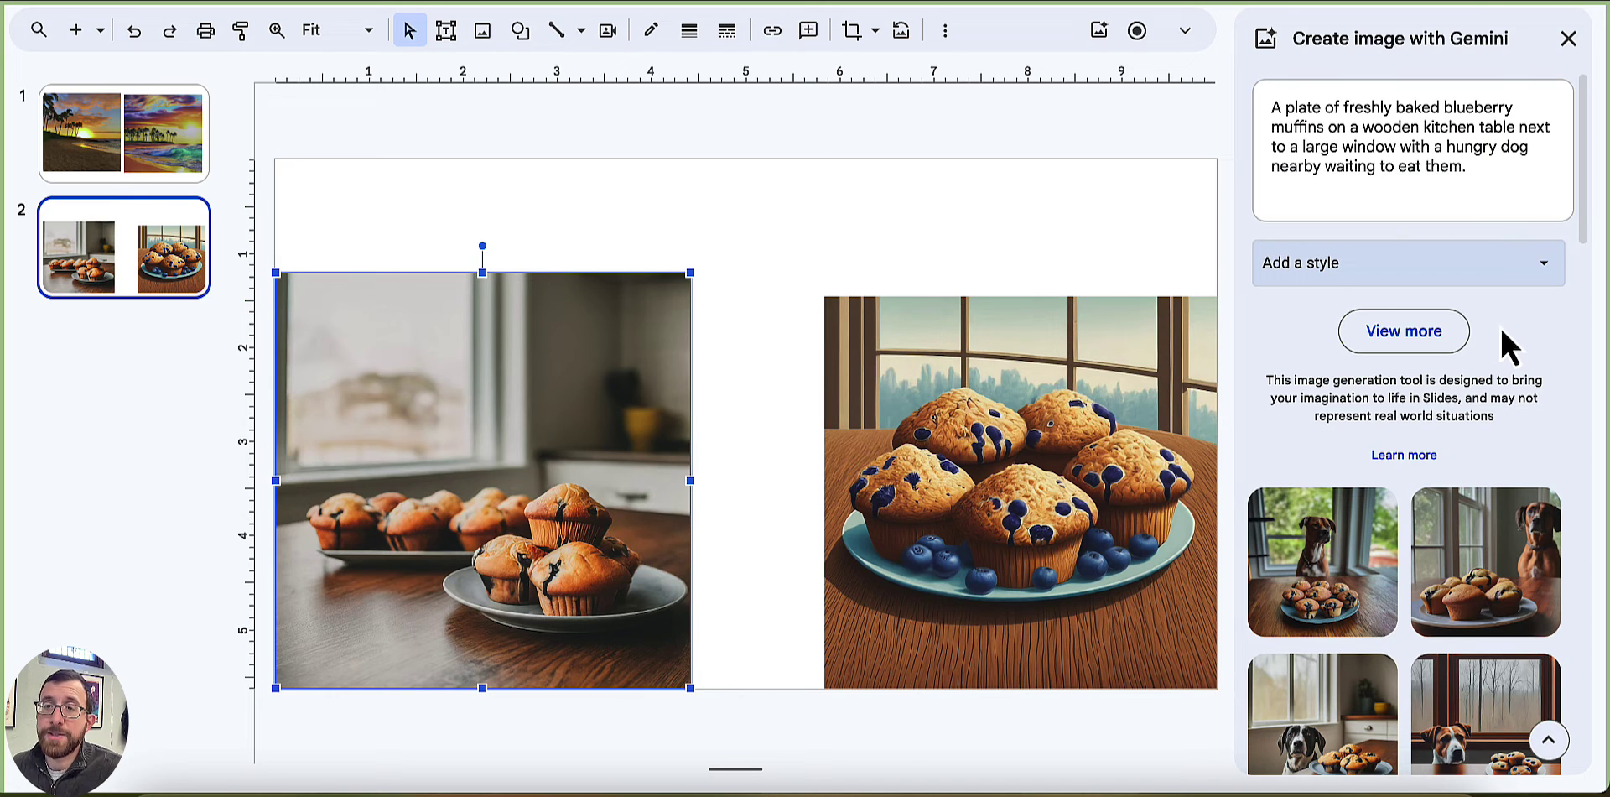
Put the brown dog behind muffins image on the slide's right, deleting the other dog images
scroll(1501, 327, "down", 1)
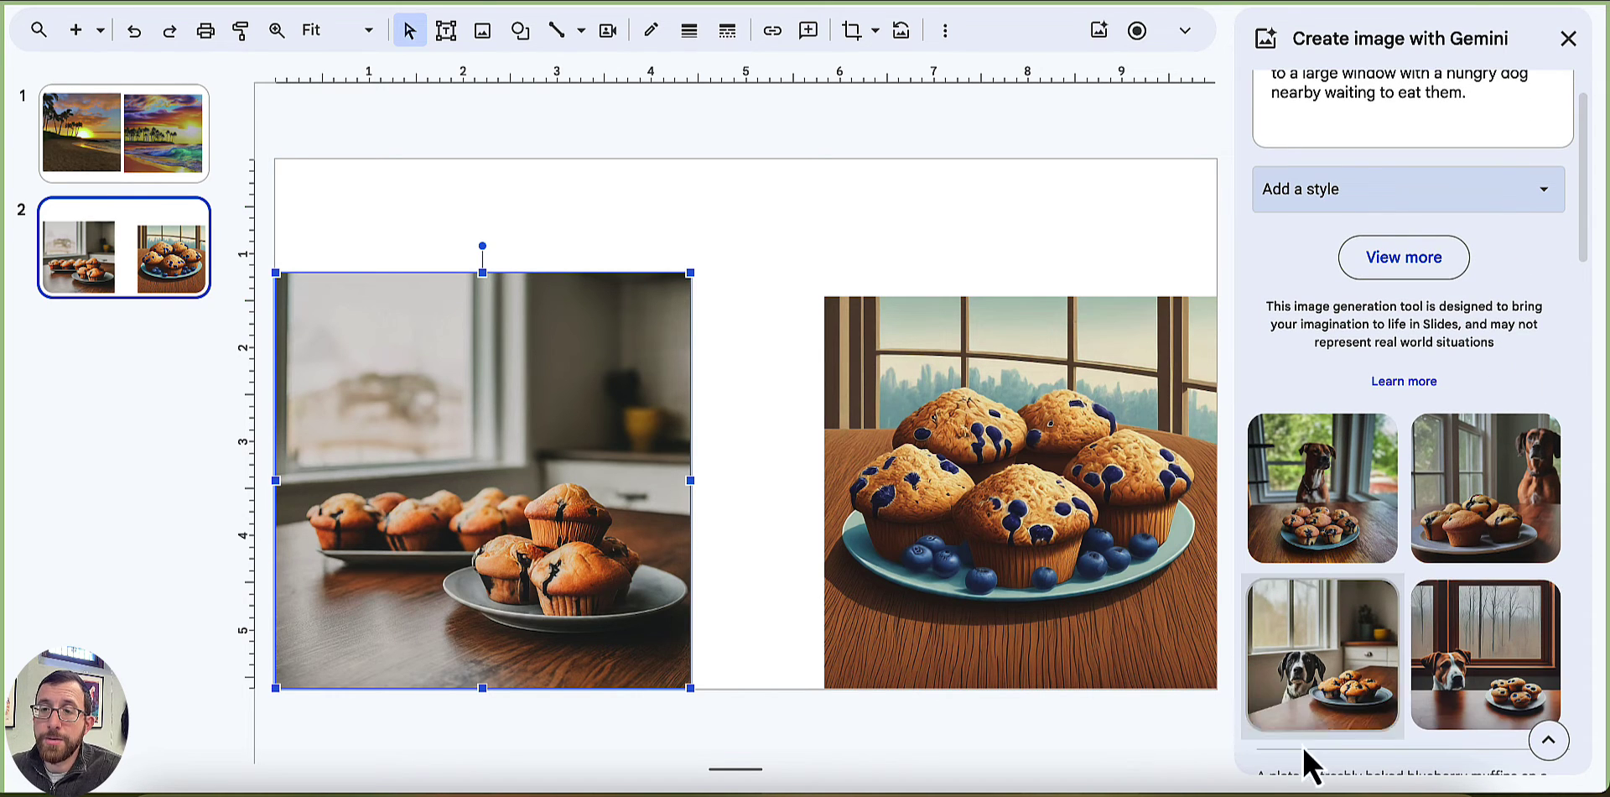
left_click(1327, 661)
left_click_drag(878, 467, 940, 467)
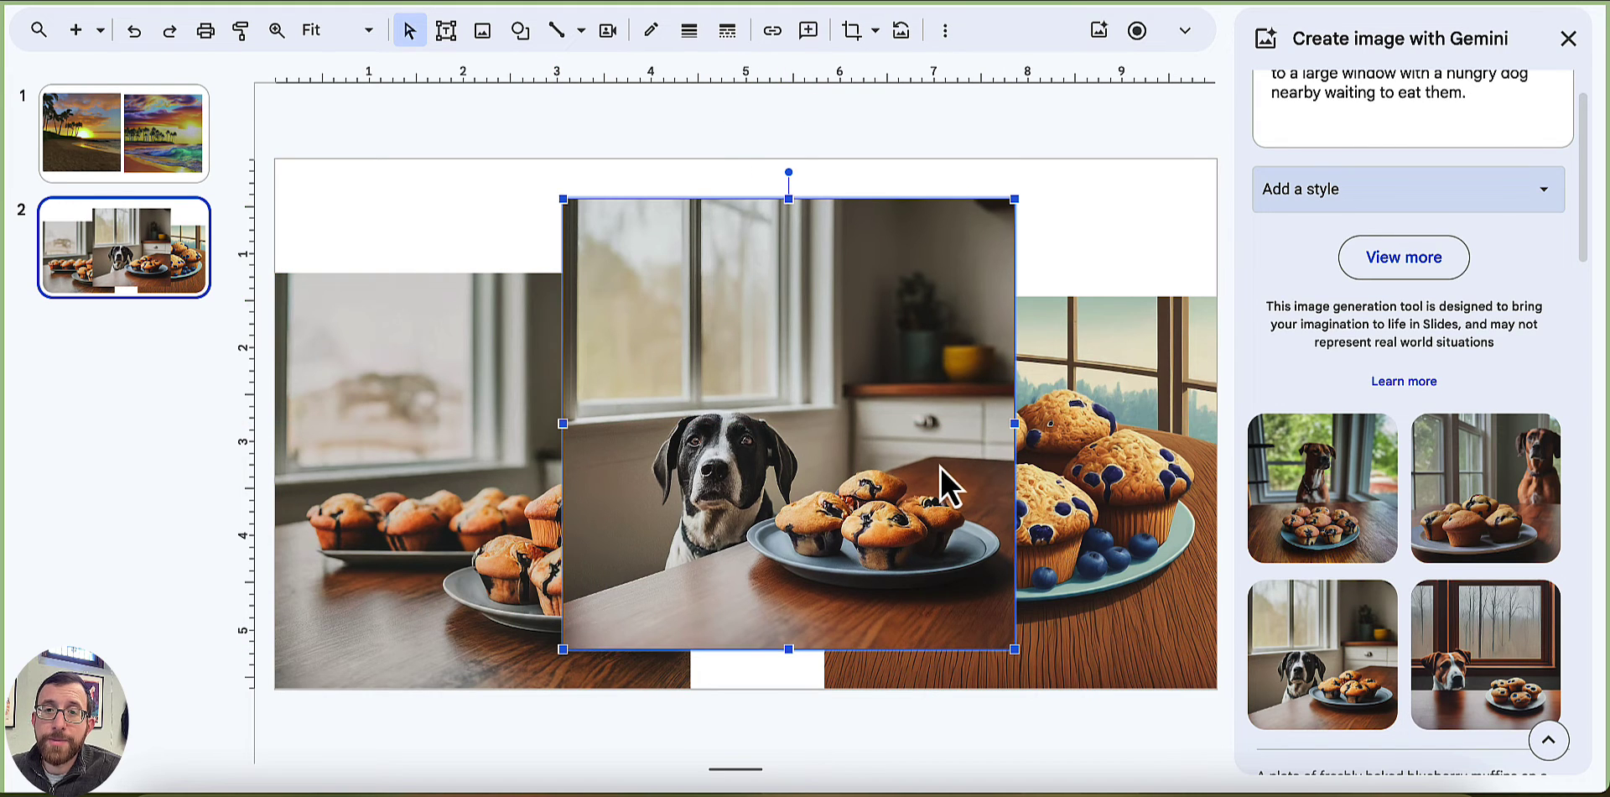
key("Delete")
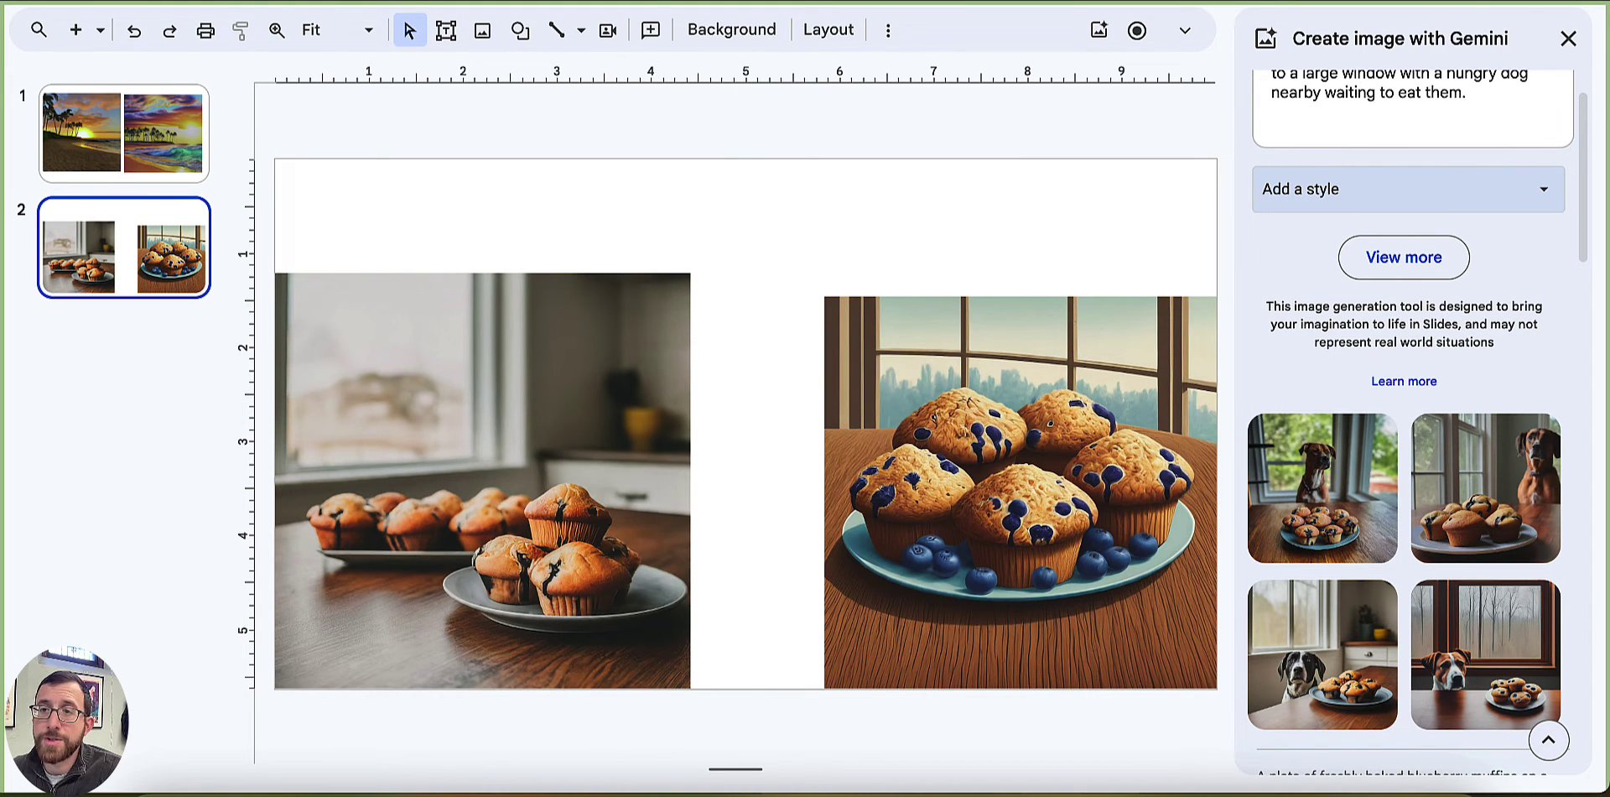
left_click(1552, 482)
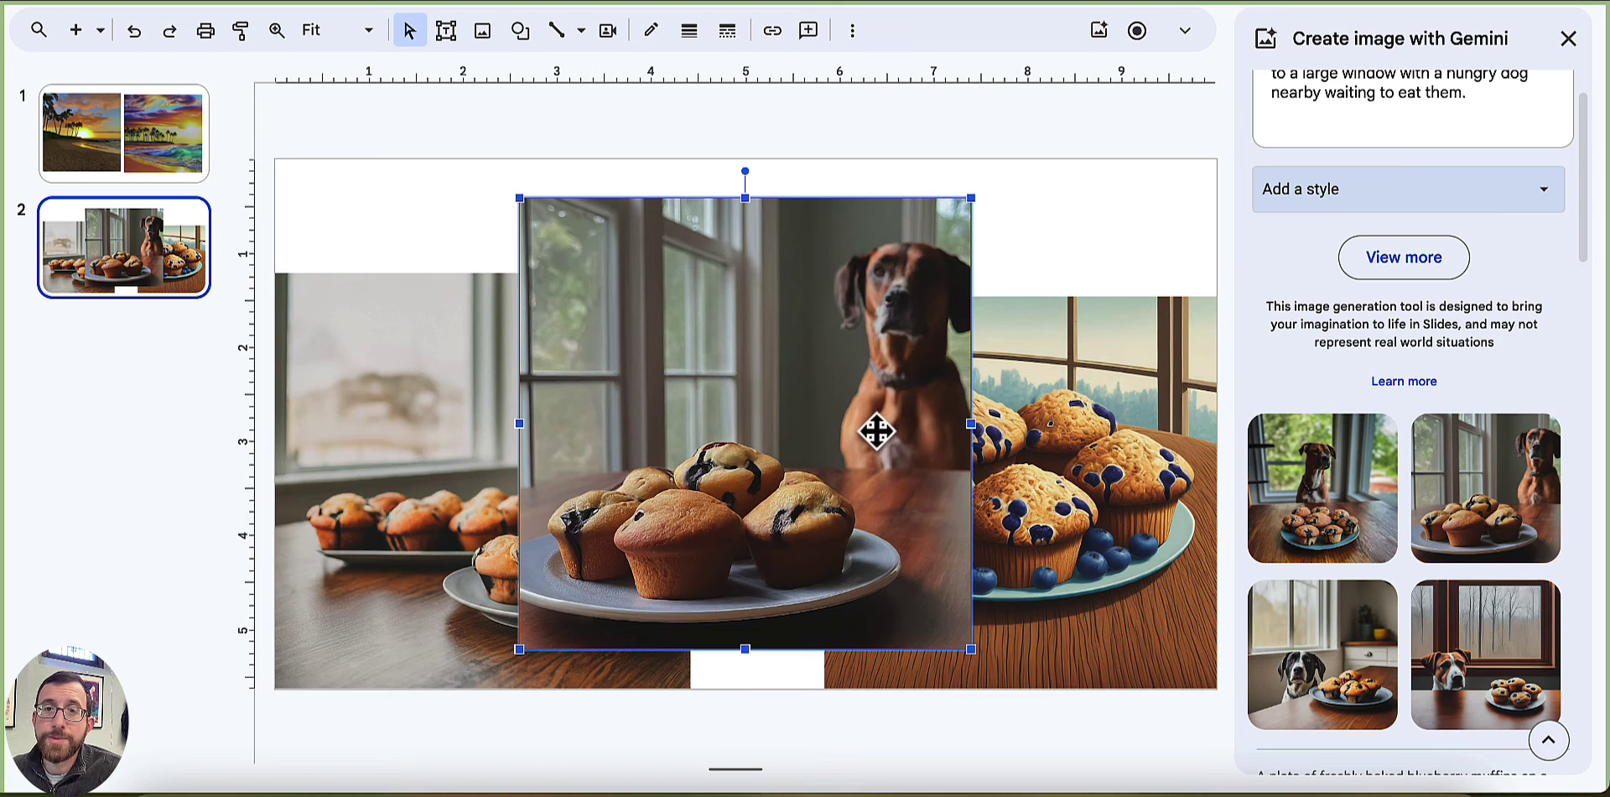
left_click_drag(874, 432, 1121, 467)
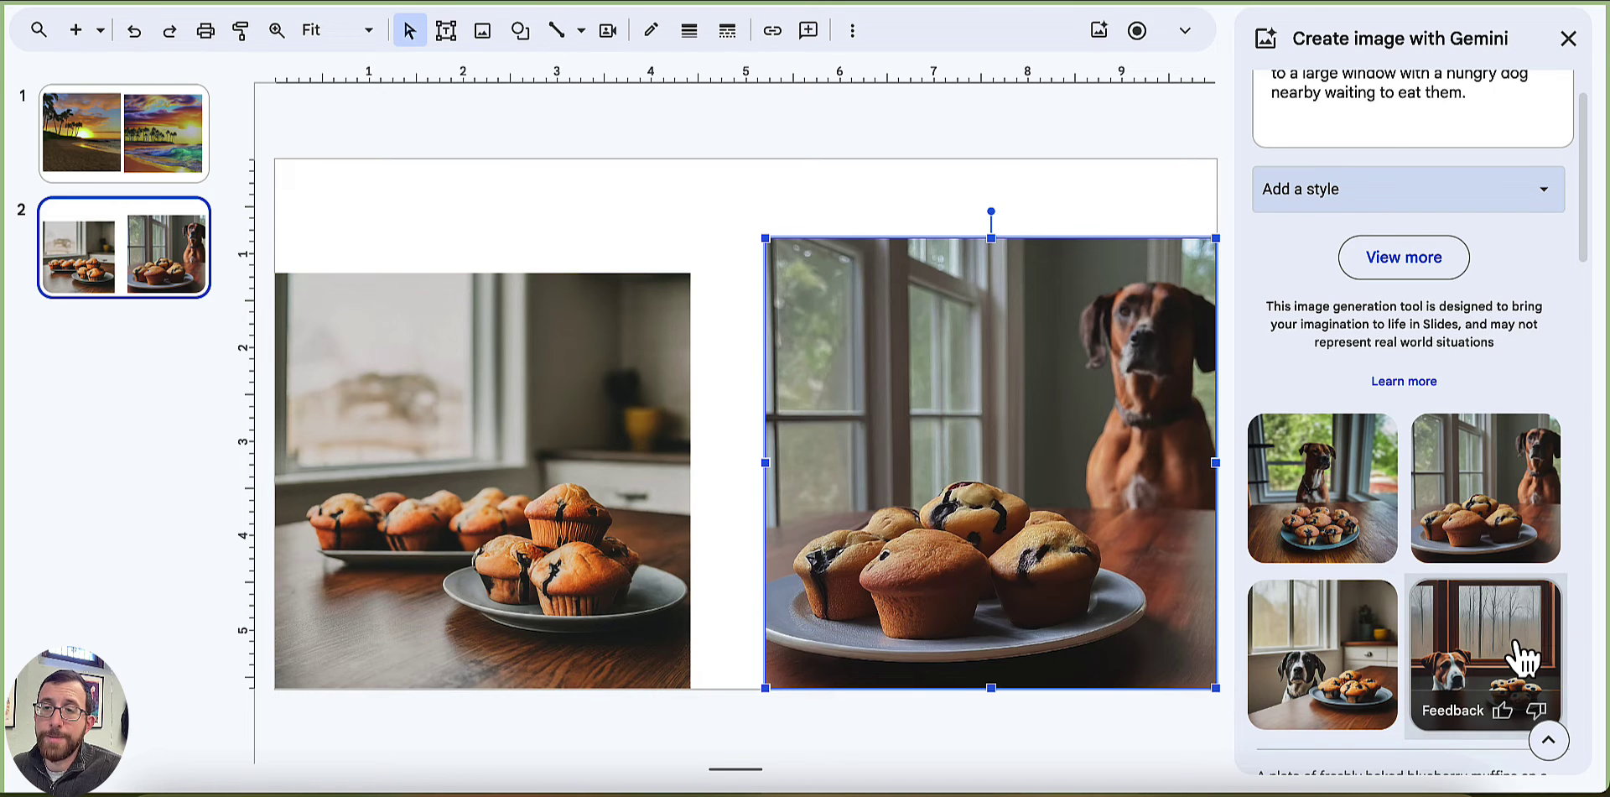
left_click(1519, 656)
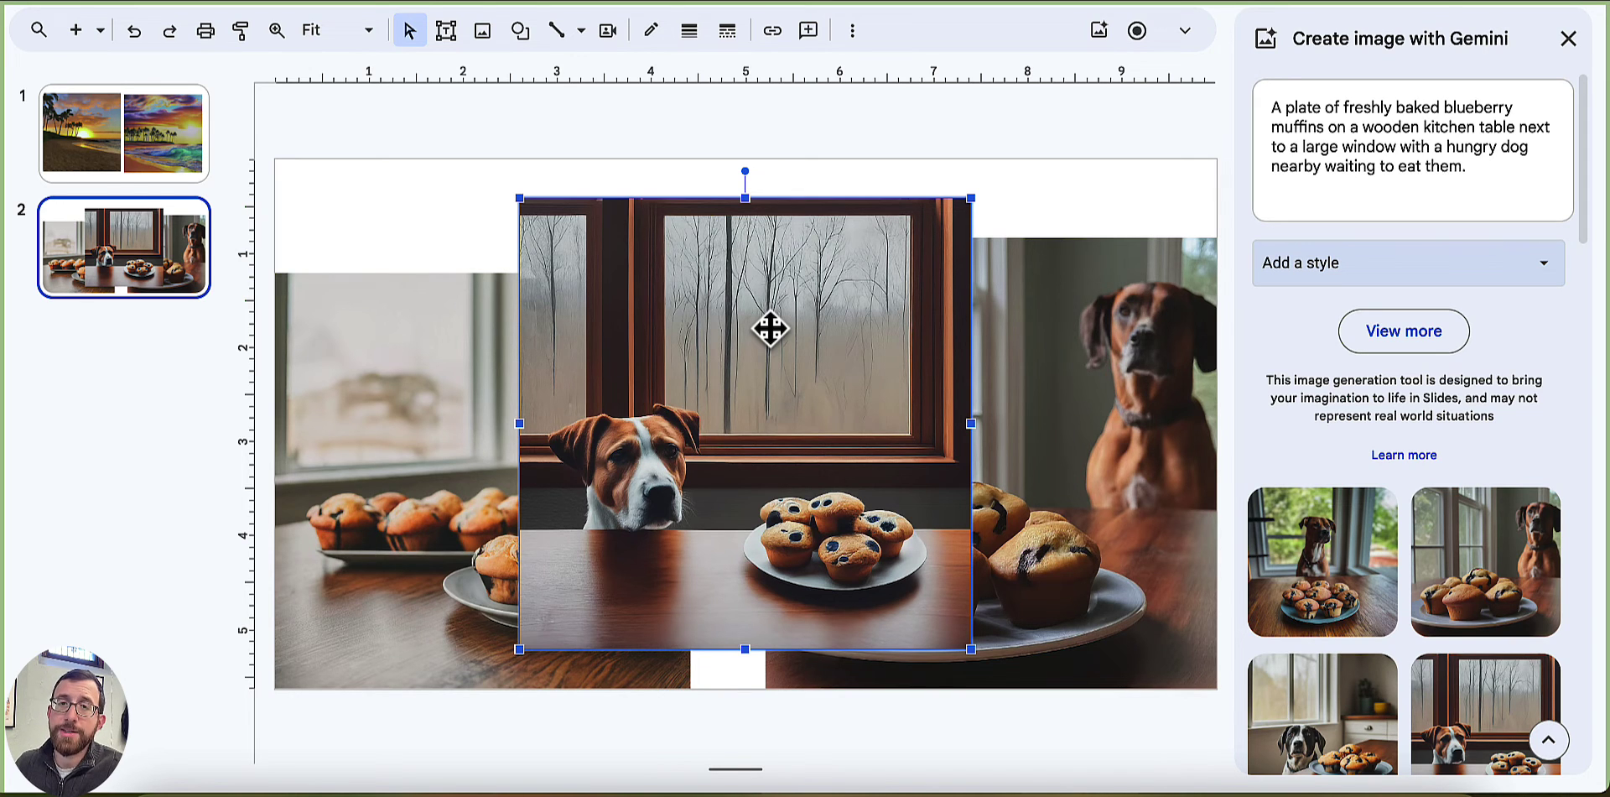
key("Delete")
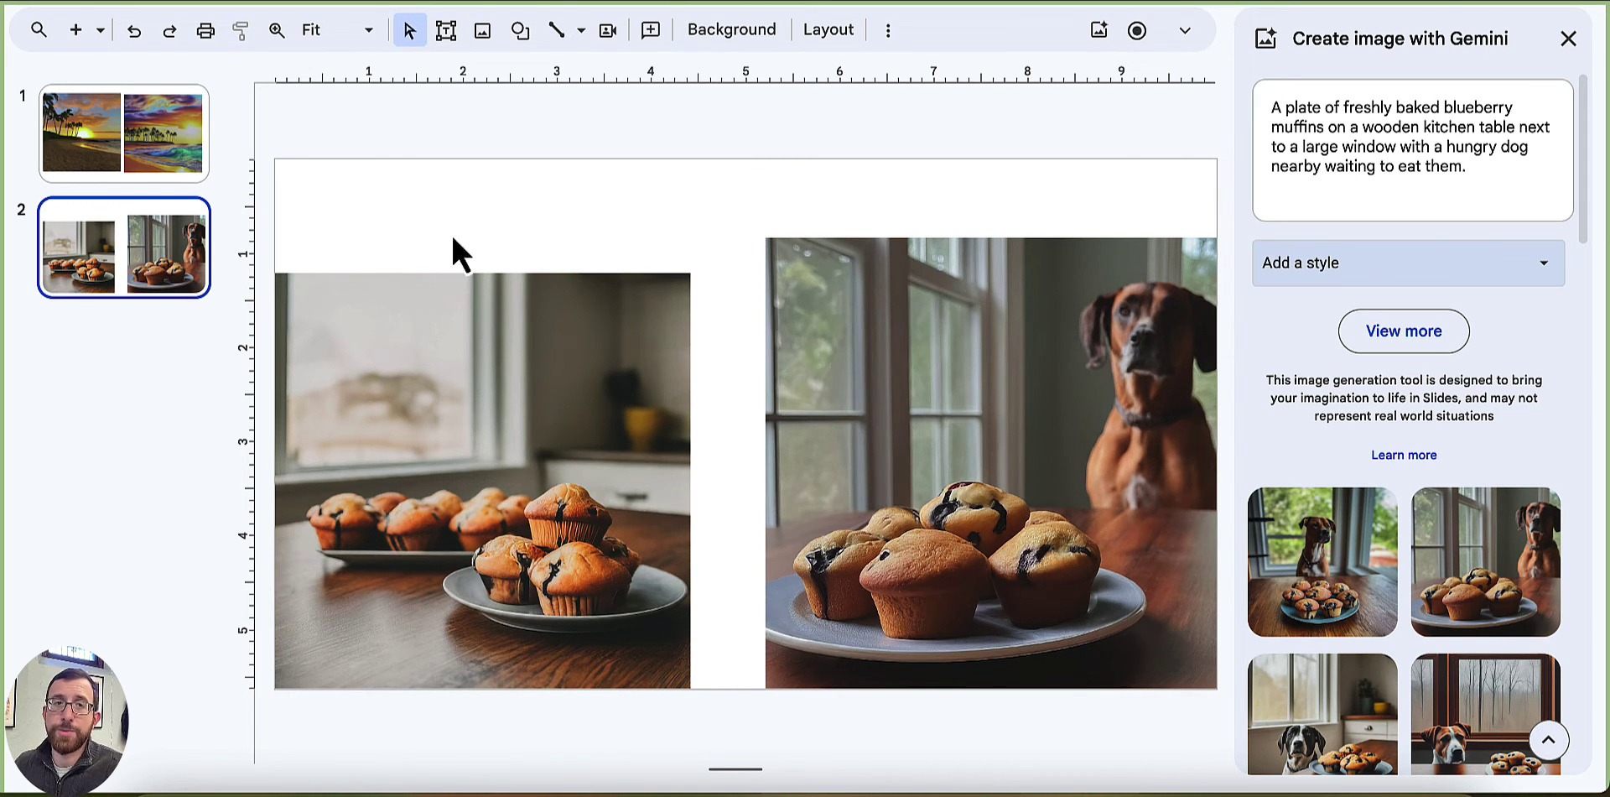
On slide 1, swap the muffin prompt for a Hawaiian beach sunset with palm trees and volleyball players, then generate
left_click(159, 162)
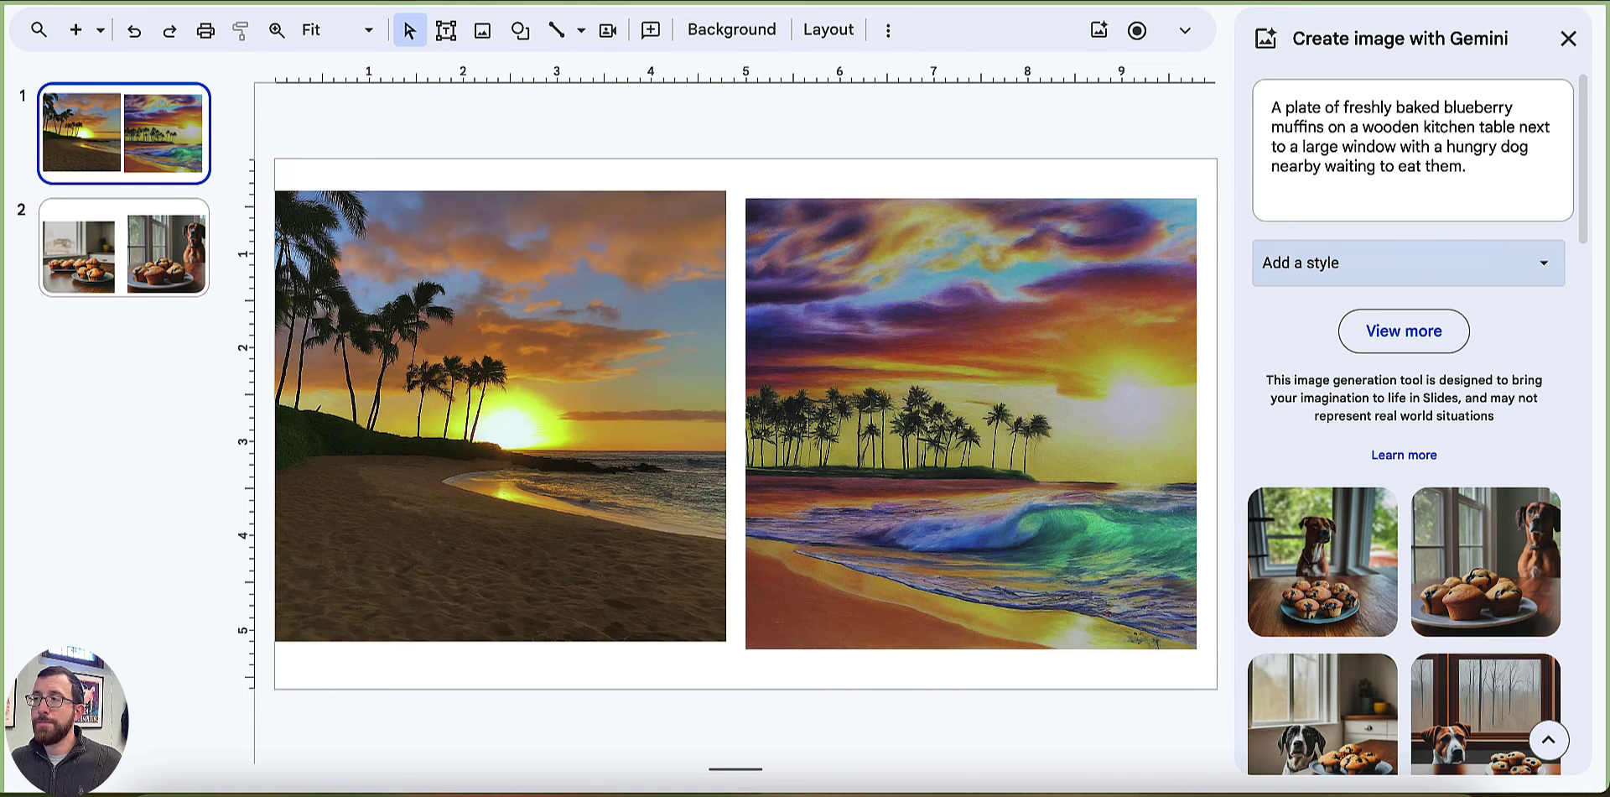
triple_click(1481, 151)
type("A beautiful photograph of a Hawaiian beach at sunset with palm trees in the distance")
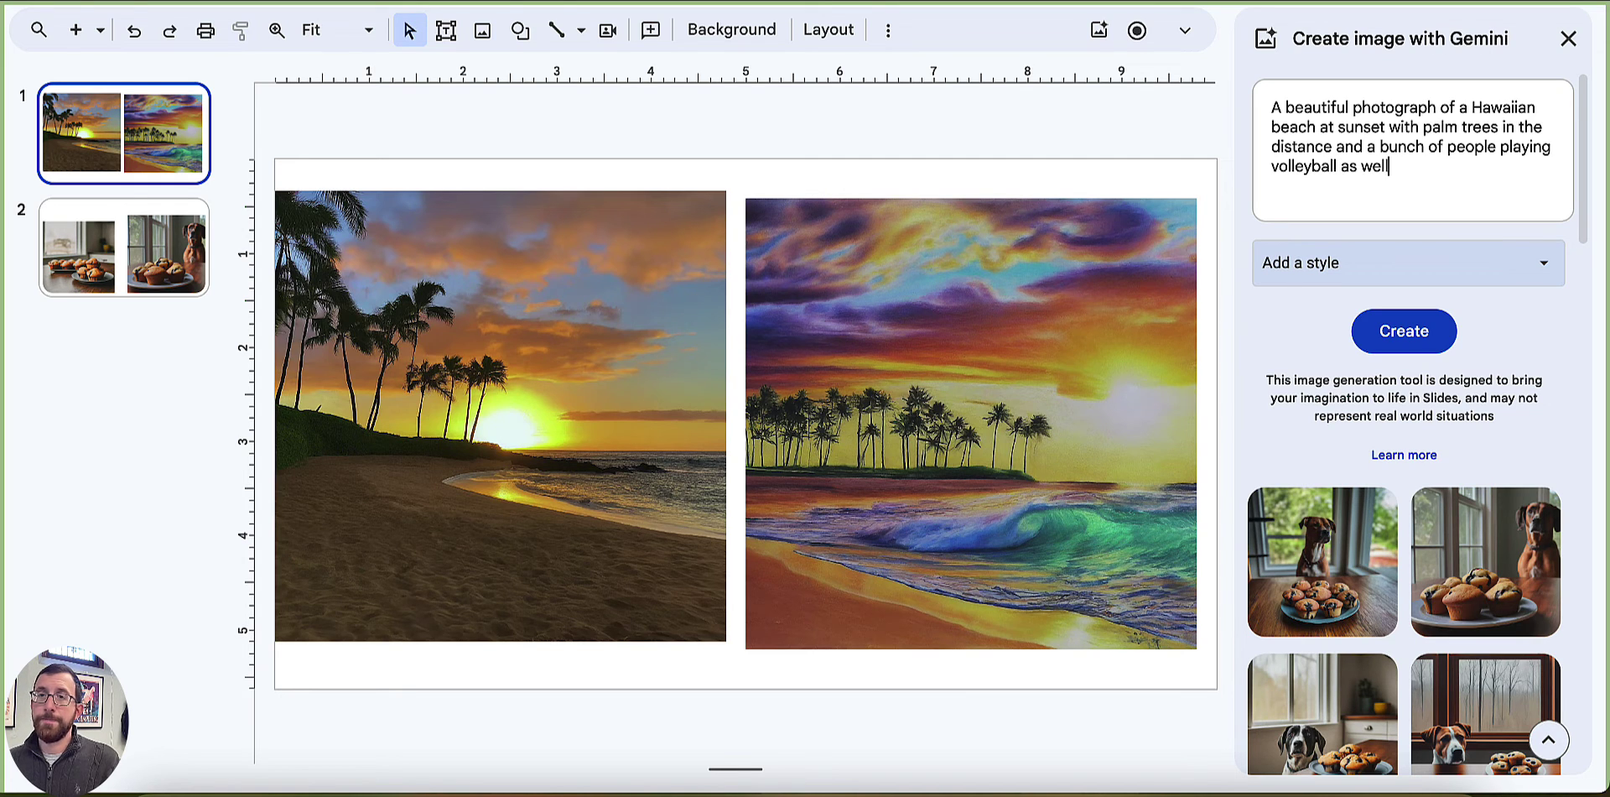
left_click(1418, 332)
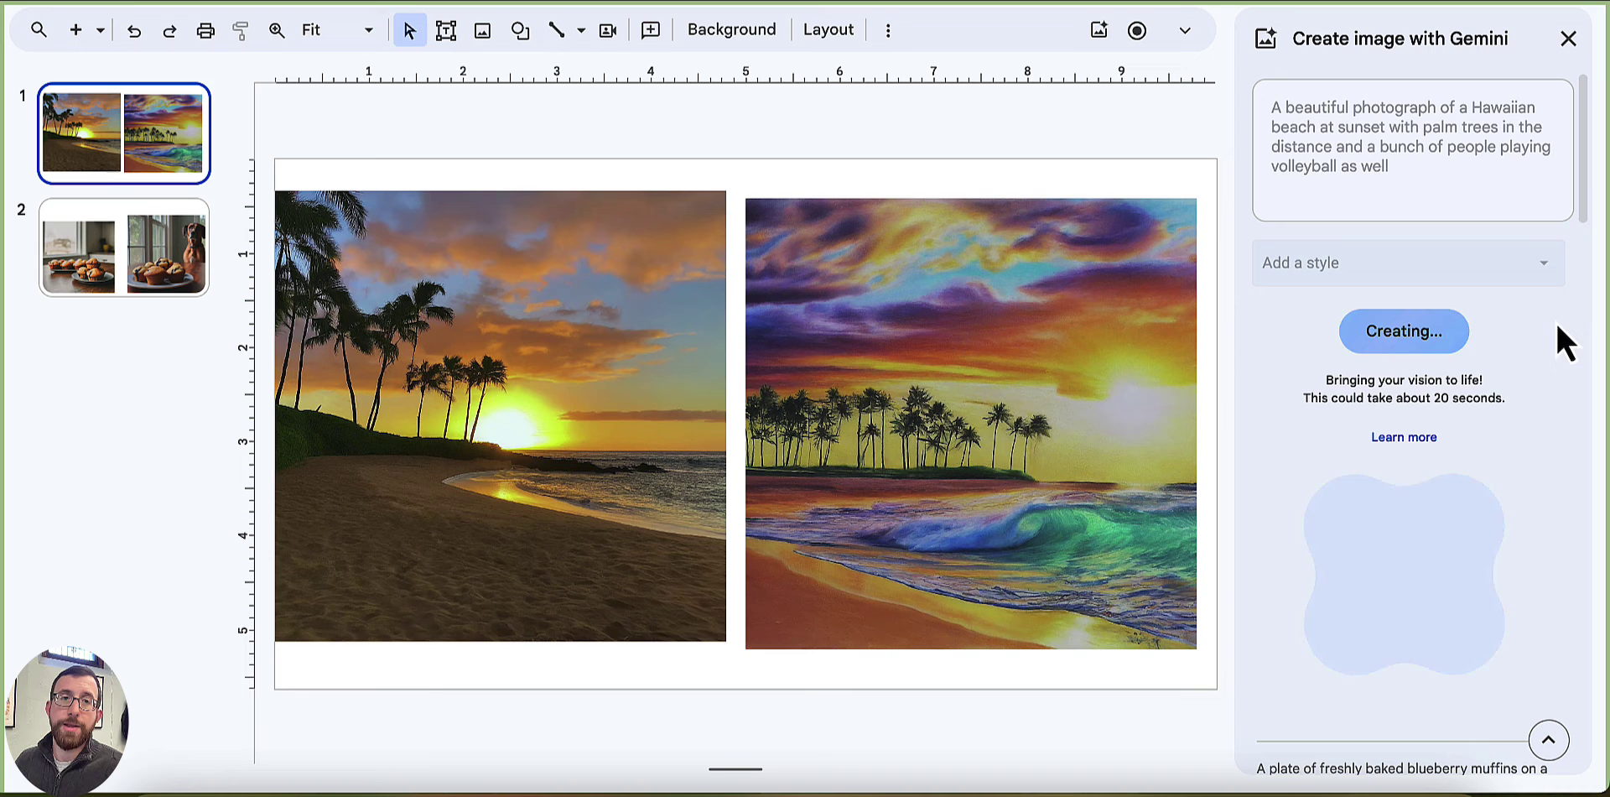
Move the left beach photo lower, and shrink the painted beach image toward the top right
left_click(635, 470)
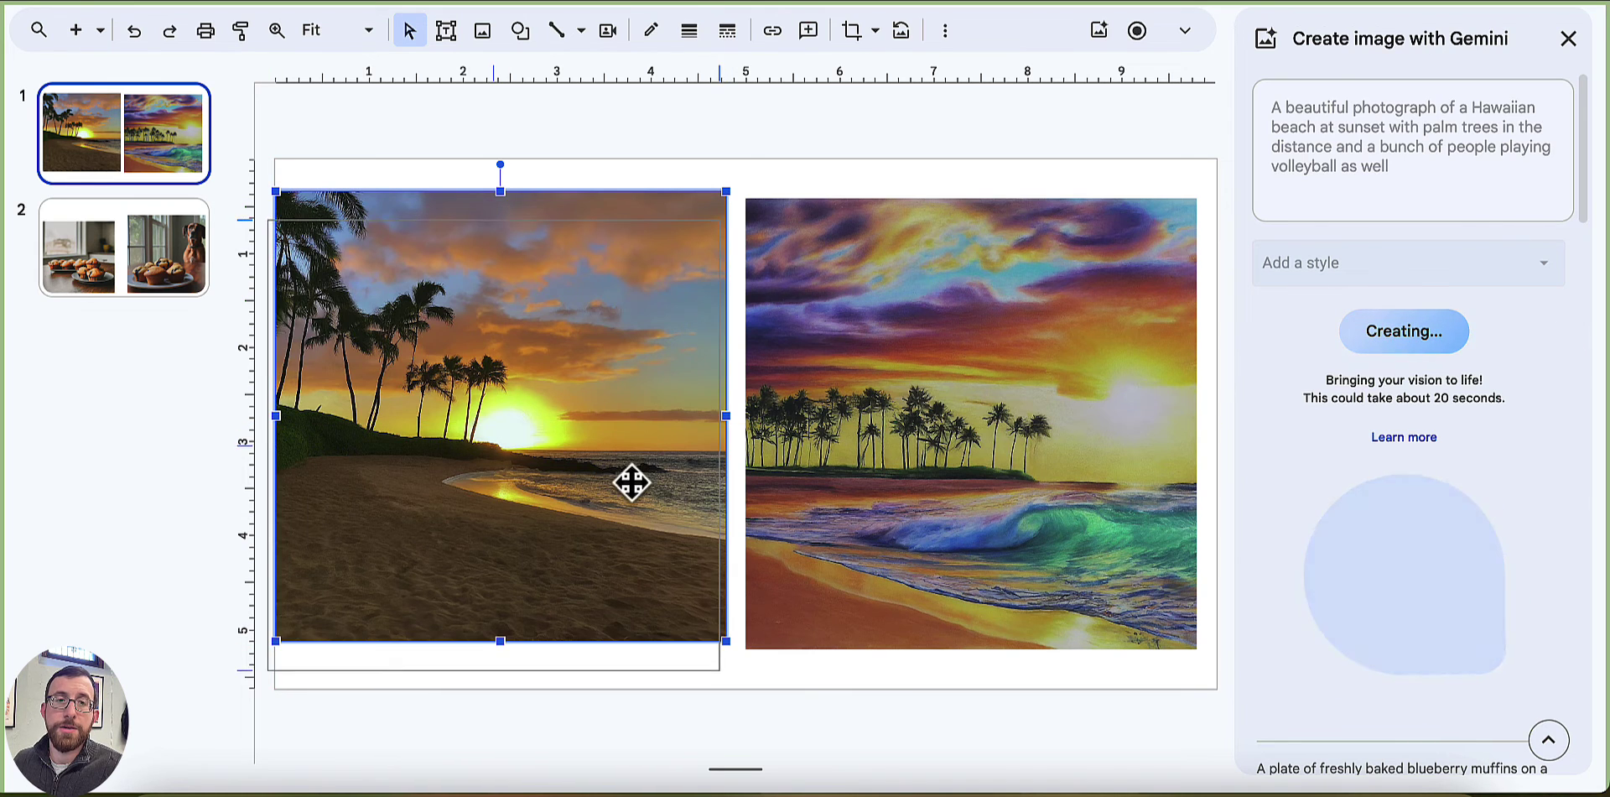
left_click_drag(640, 501, 640, 500)
left_click_drag(920, 460, 969, 416)
left_click_drag(760, 607, 879, 480)
scroll(1384, 528, "down", 2)
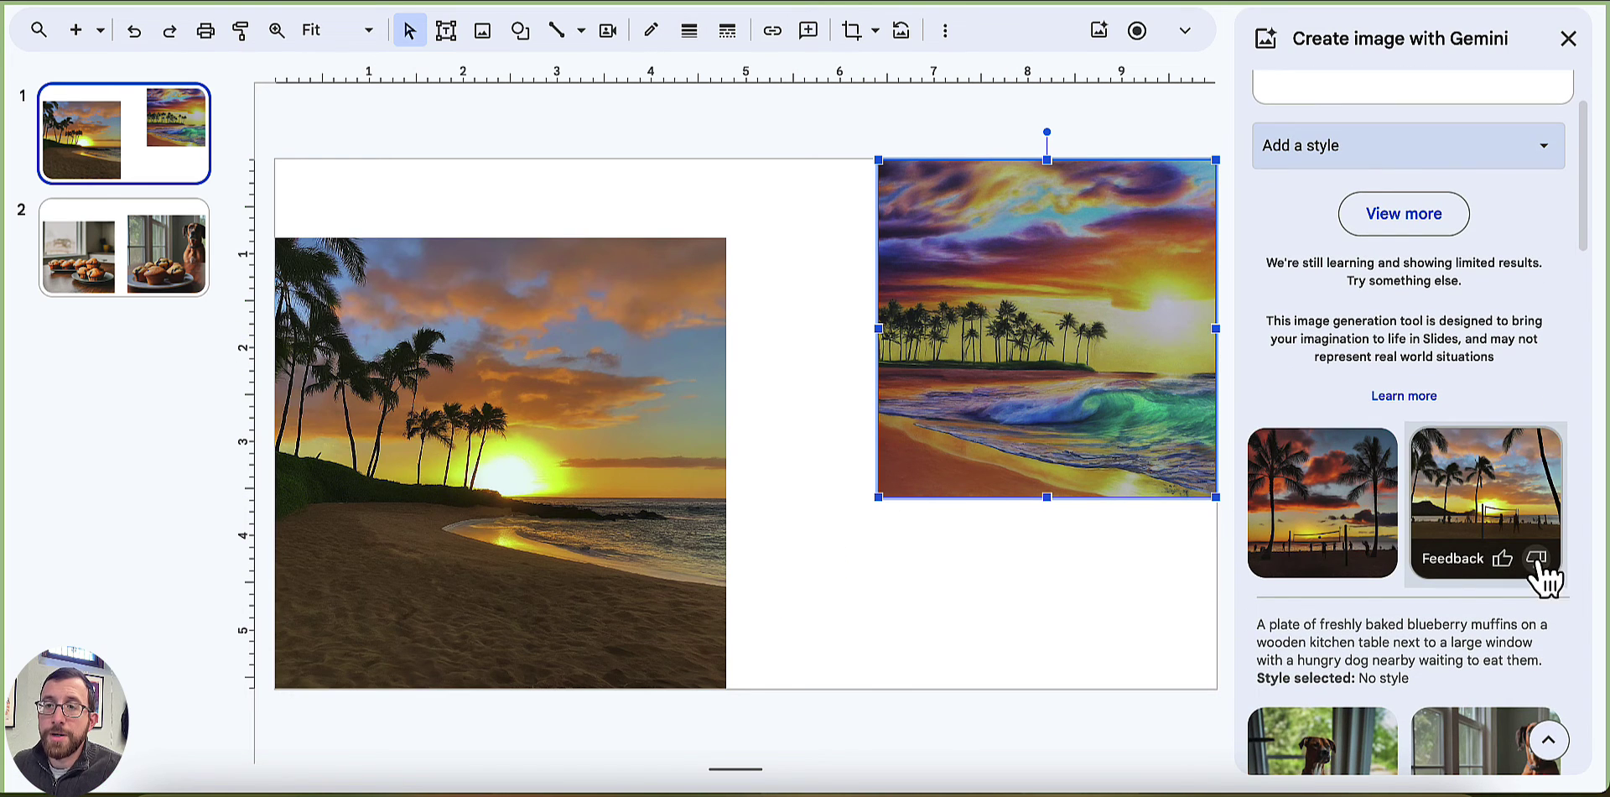
scroll(1309, 377, "up", 1)
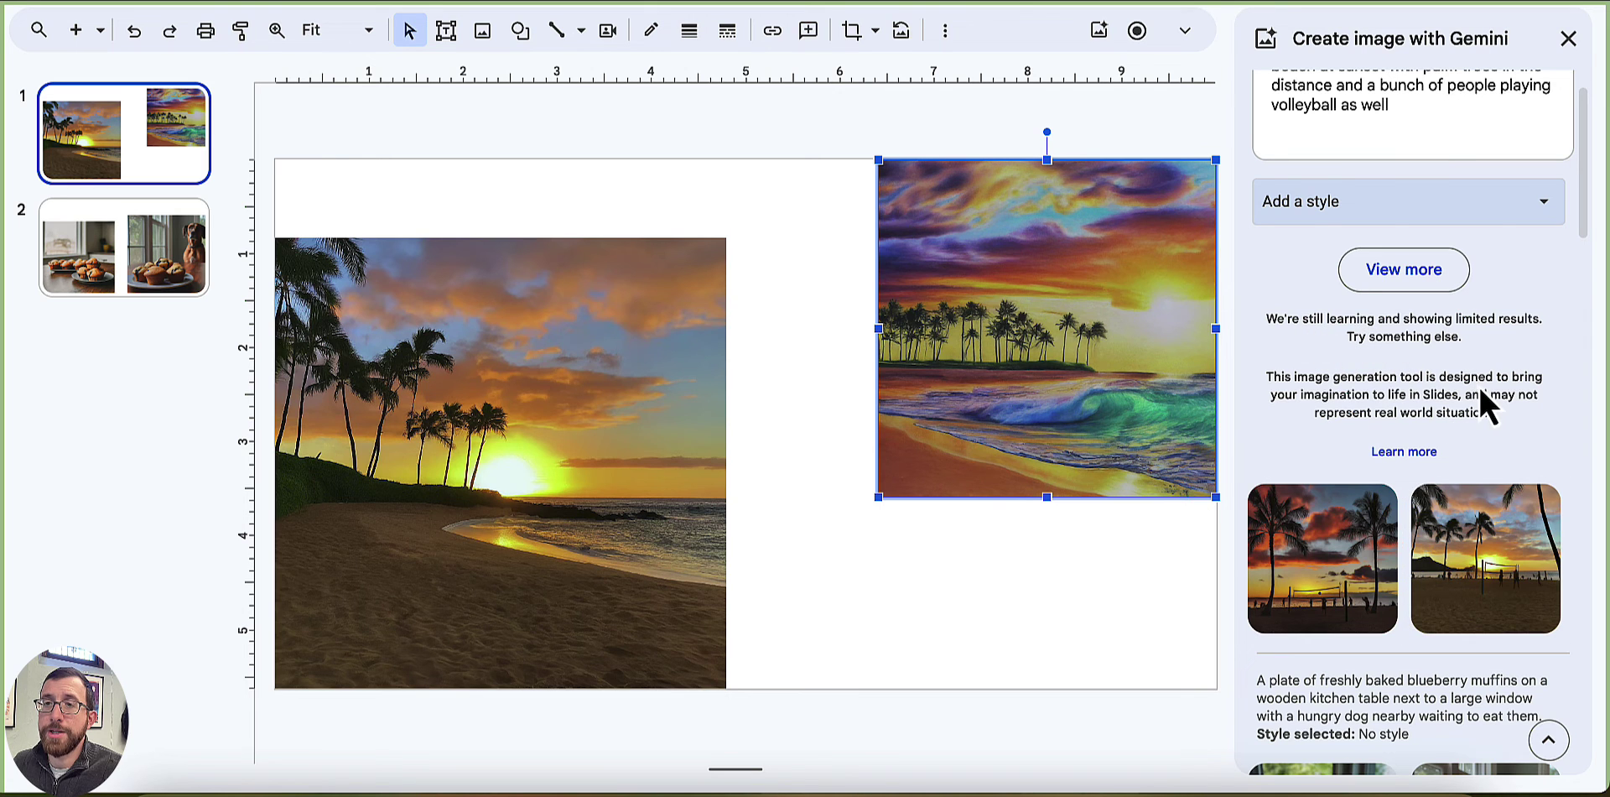
Insert the volleyball sunset photo on the slide's right and delete the painted beach image
left_click(1506, 564)
left_click_drag(916, 403, 1099, 449)
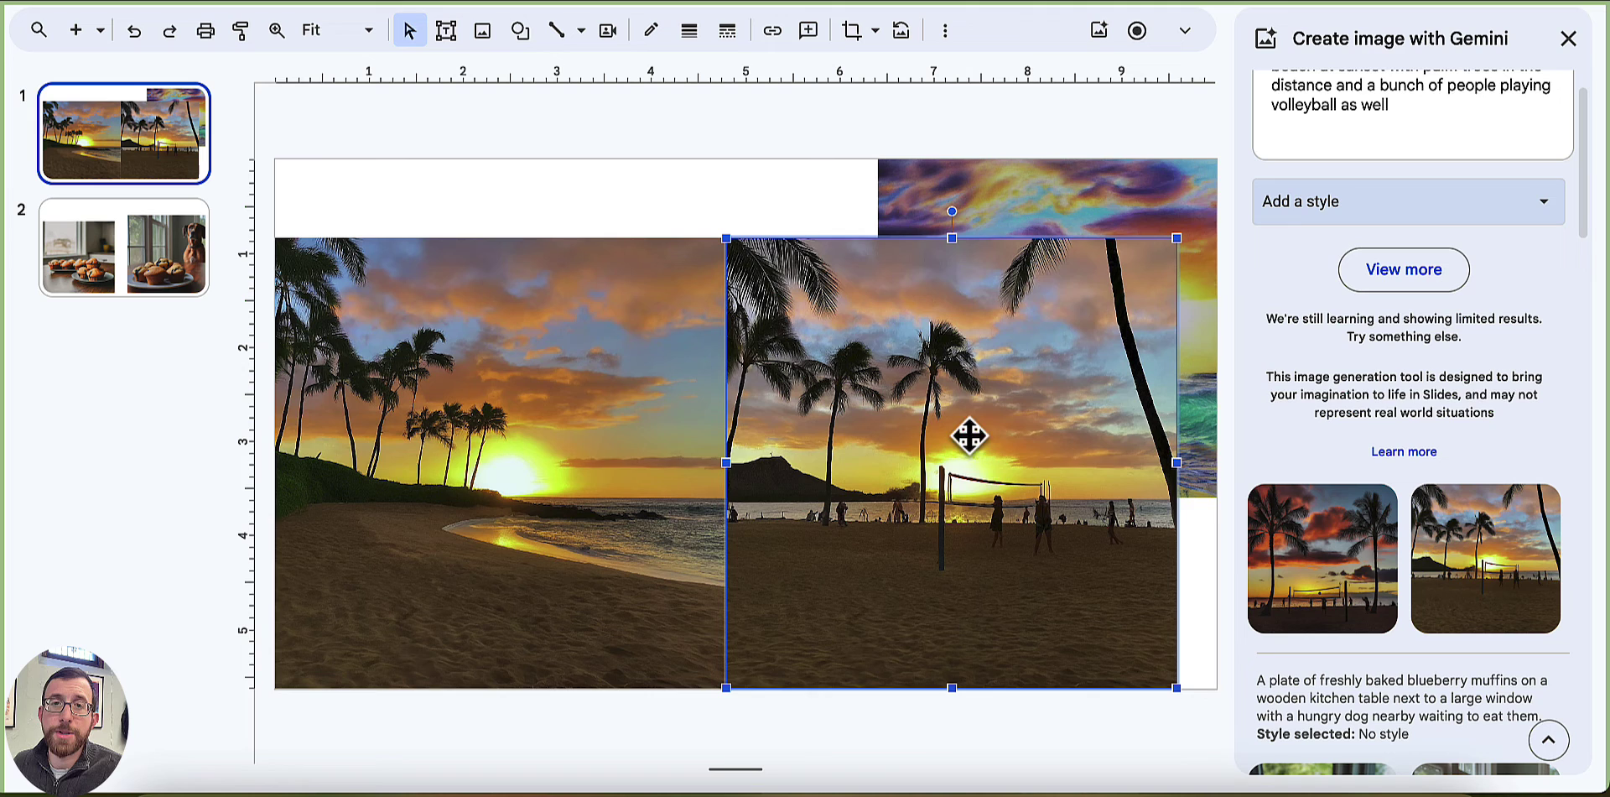
left_click_drag(970, 434, 1011, 434)
left_click(1078, 191)
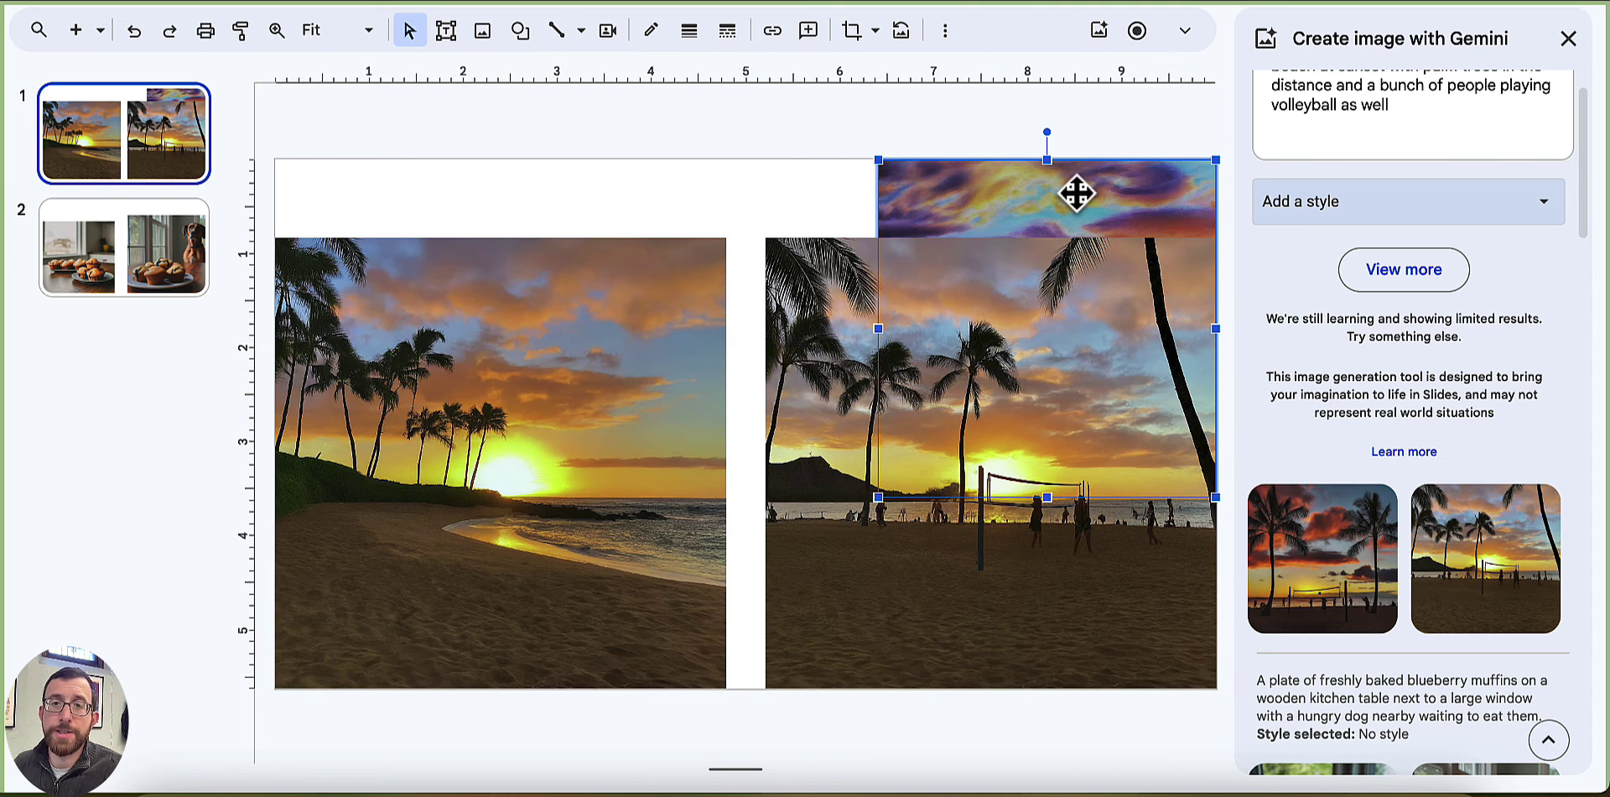
key("Delete")
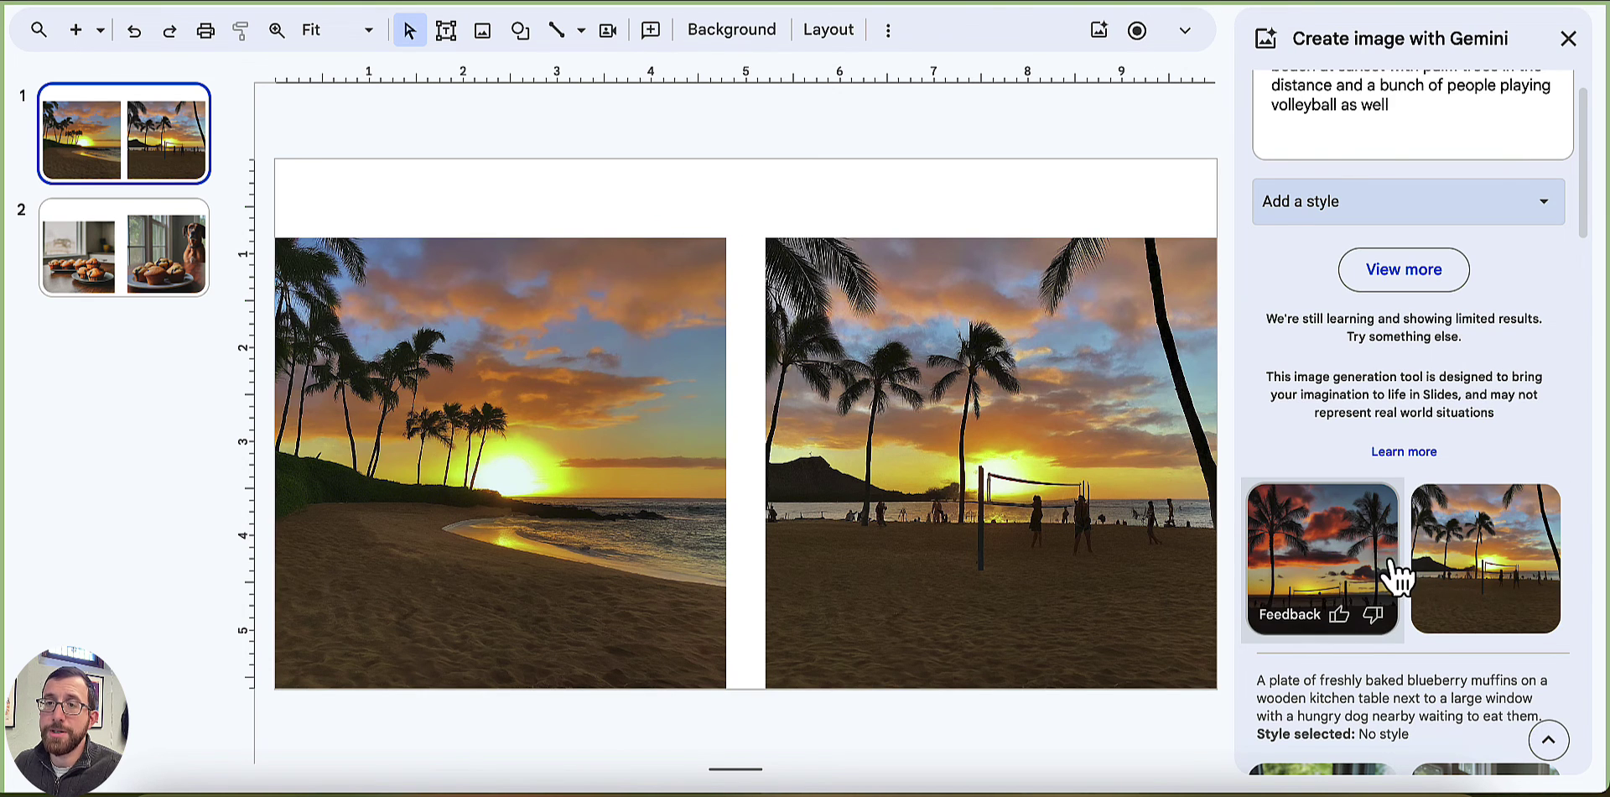
scroll(1426, 561, "up", 1)
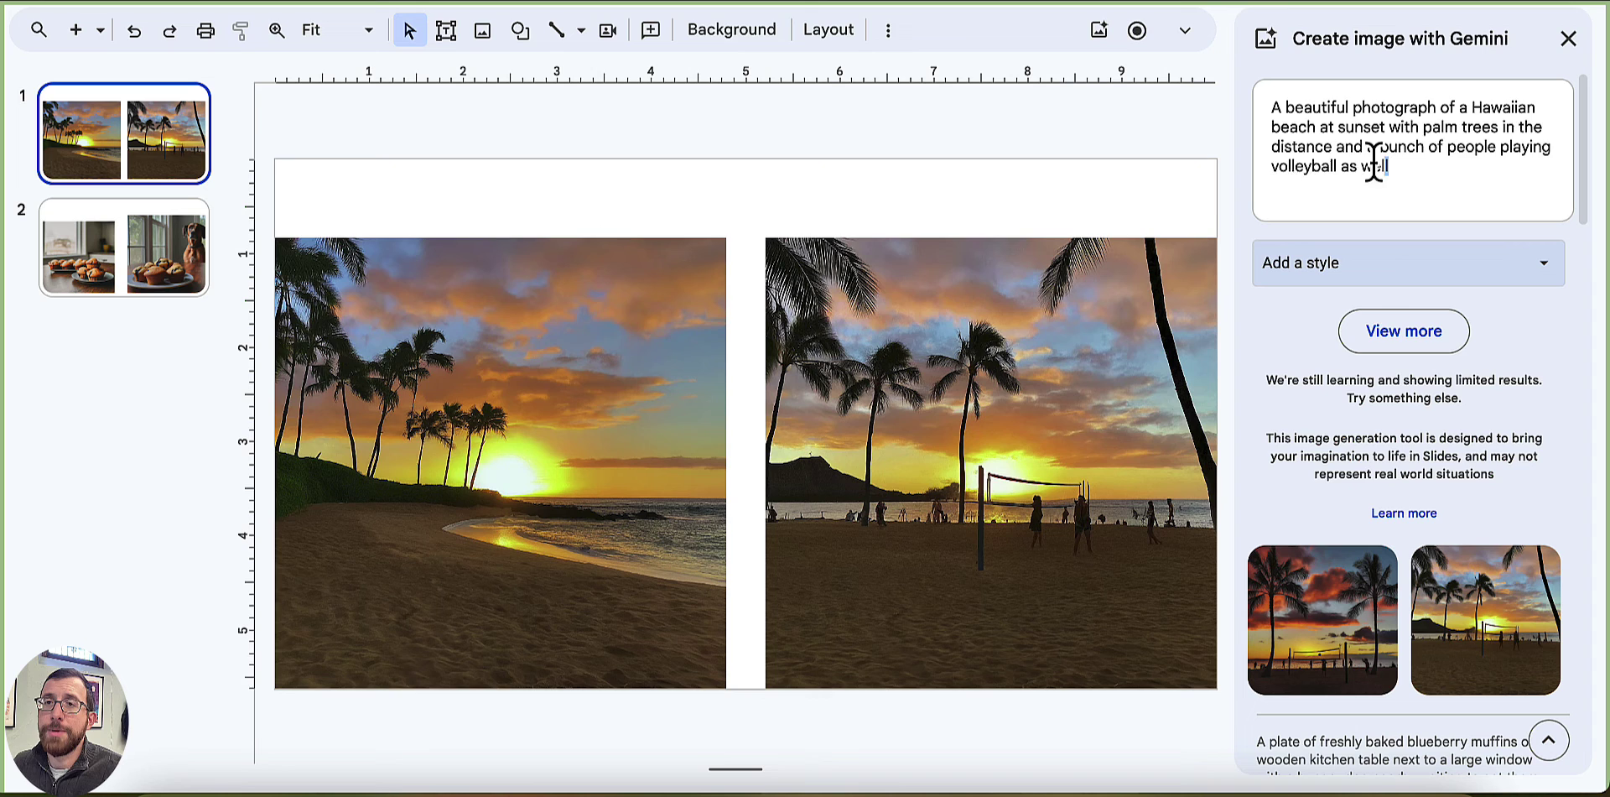
Replace the volleyball phrase in the Gemini prompt with 'with a dog on the beach' and regenerate
mouse_move(1390, 167)
left_mouse_down()
mouse_move(1334, 147)
mouse_move(1388, 165)
left_mouse_up()
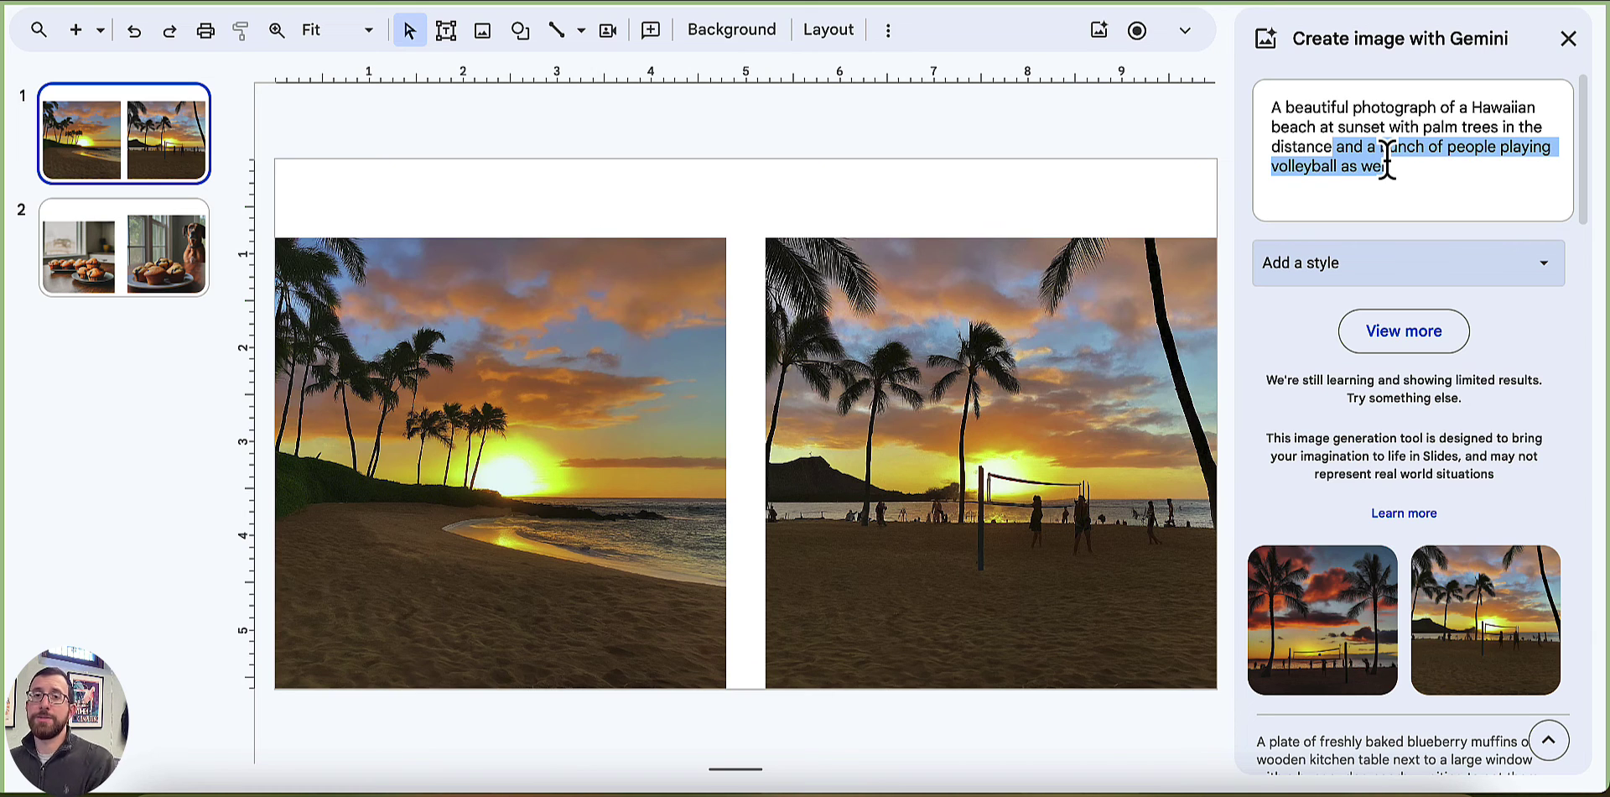
key("BackSpace")
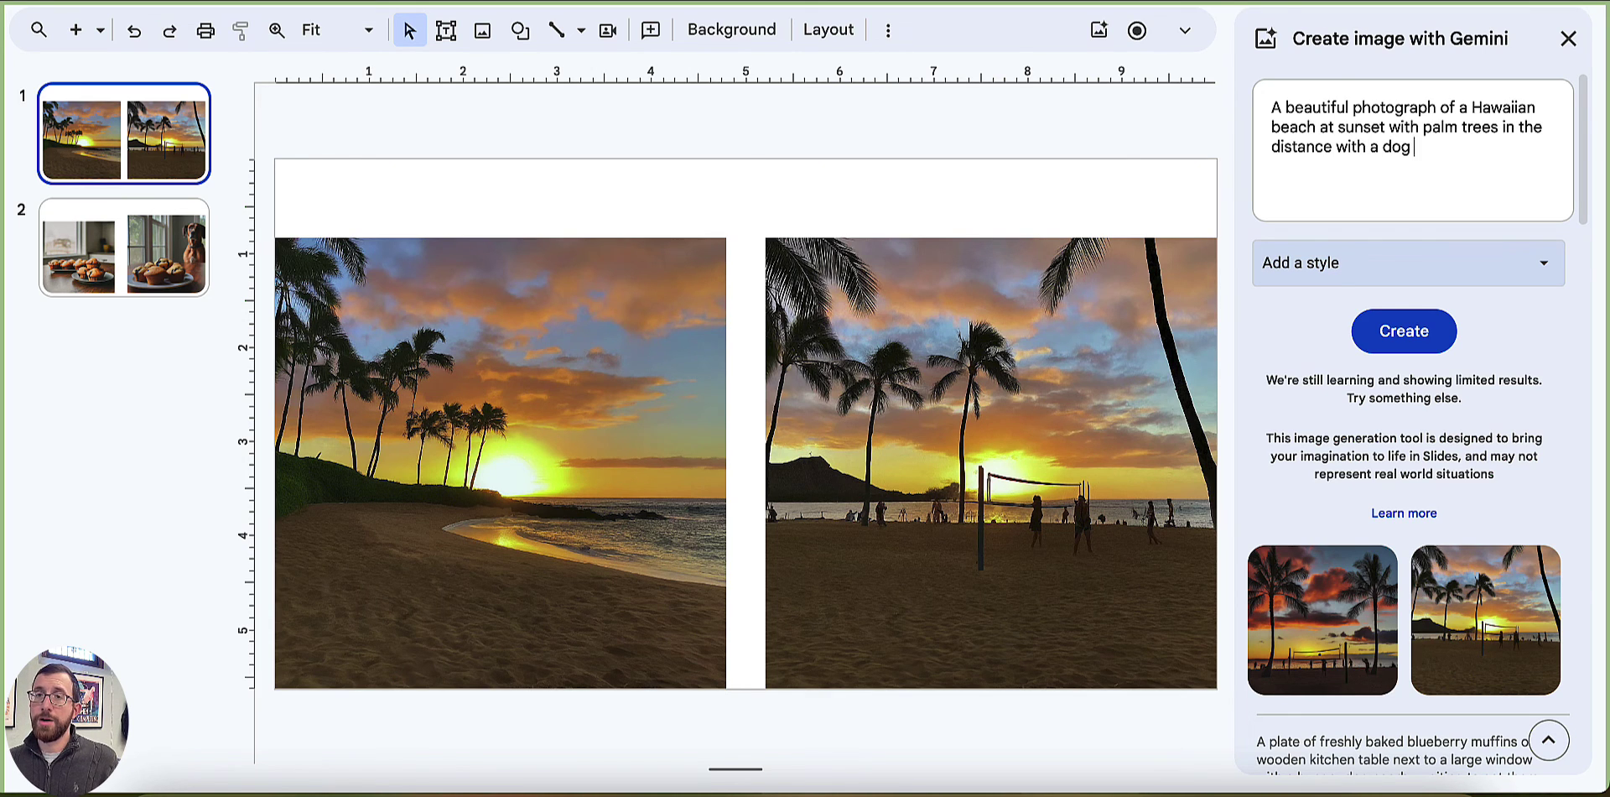
left_click(1388, 340)
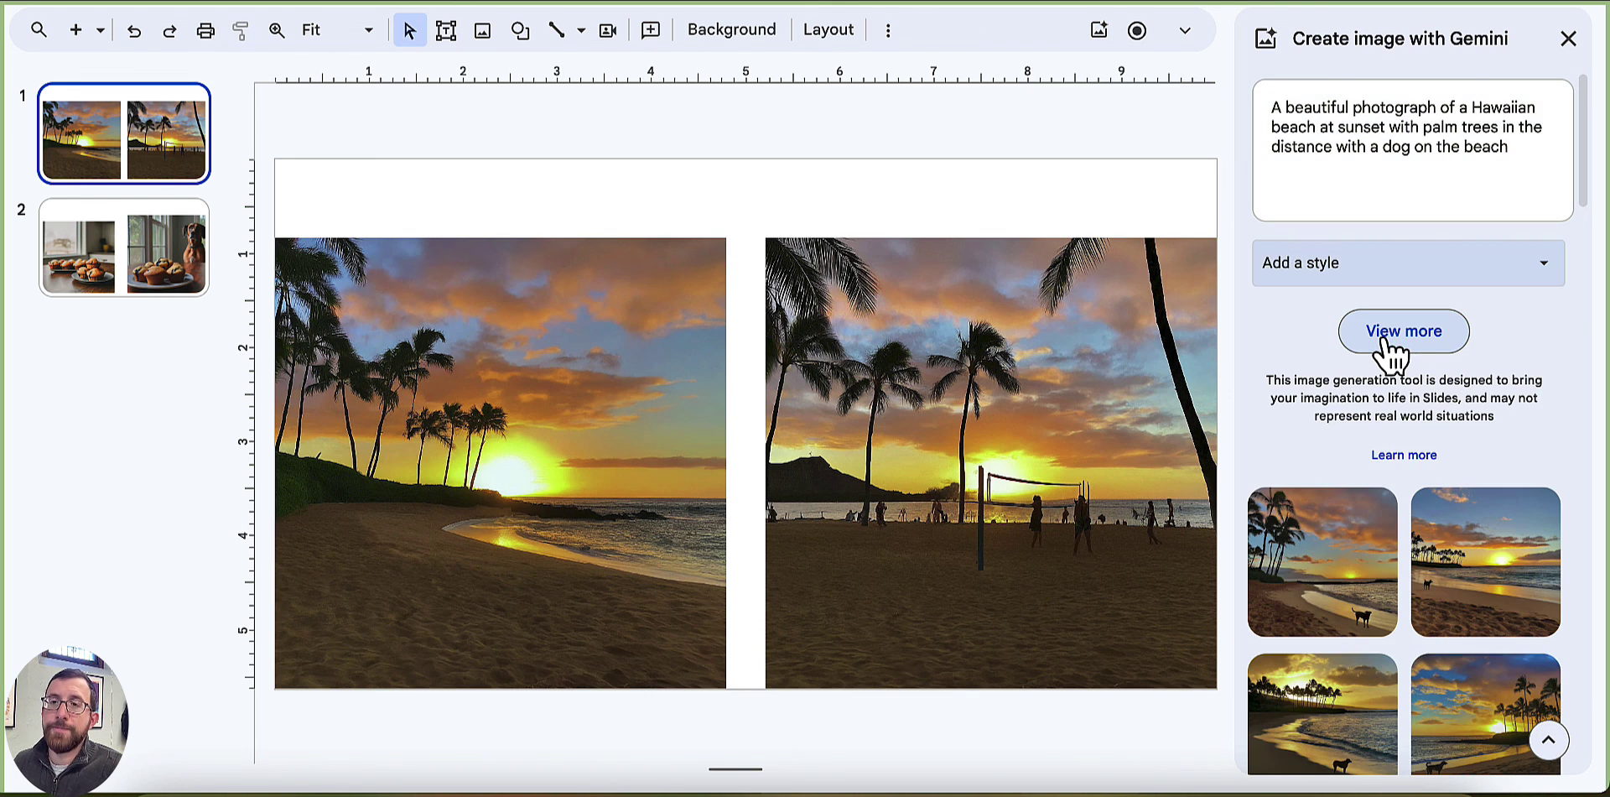
Insert two dog-on-beach sunset images, placing one on the slide's right and one near the middle
scroll(1464, 451, "down", 1)
mouse_move(1542, 684)
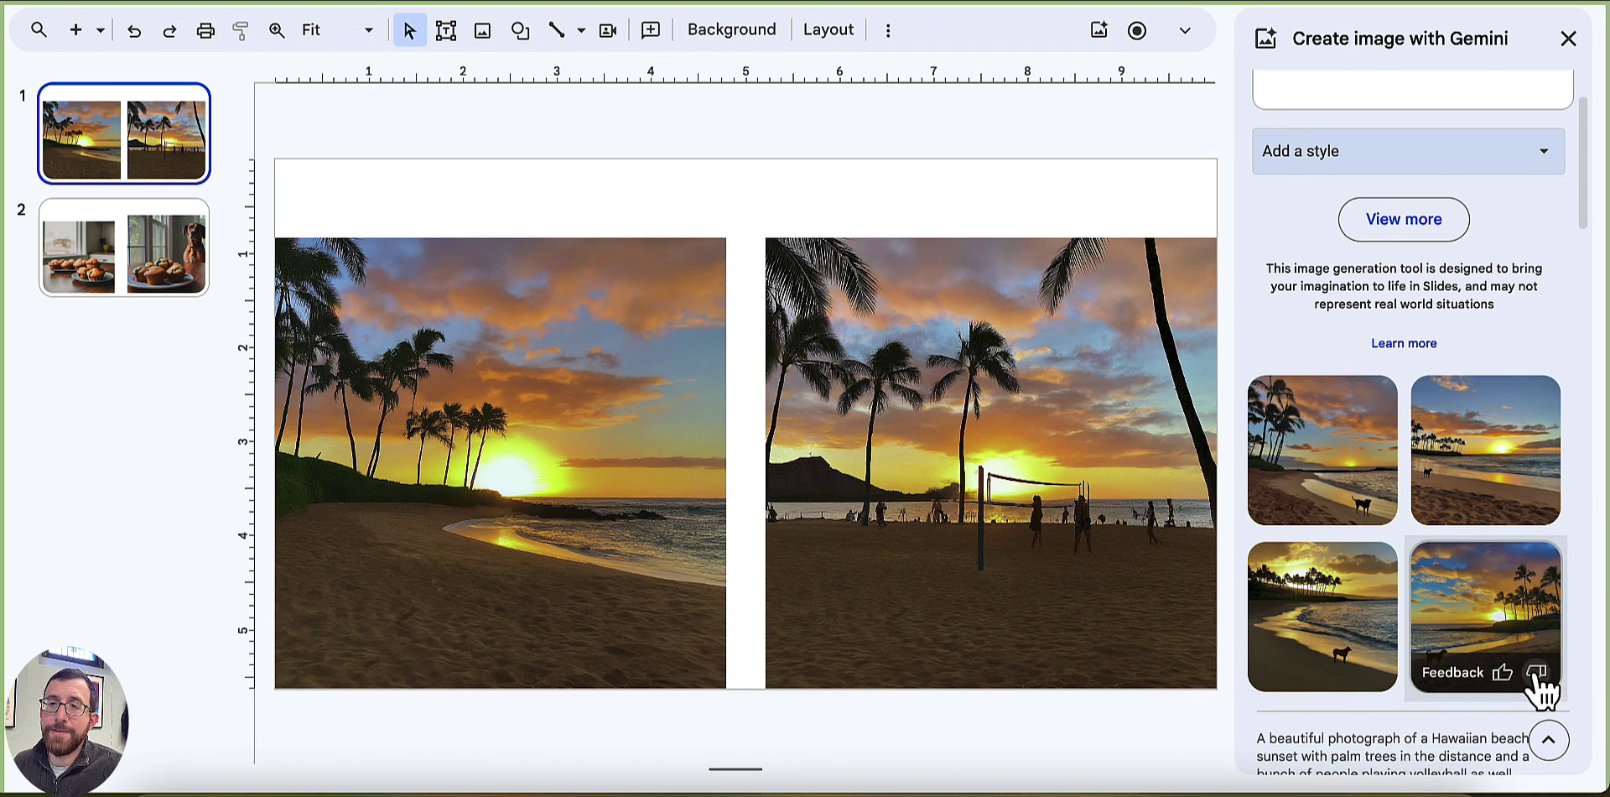
left_click(1333, 650)
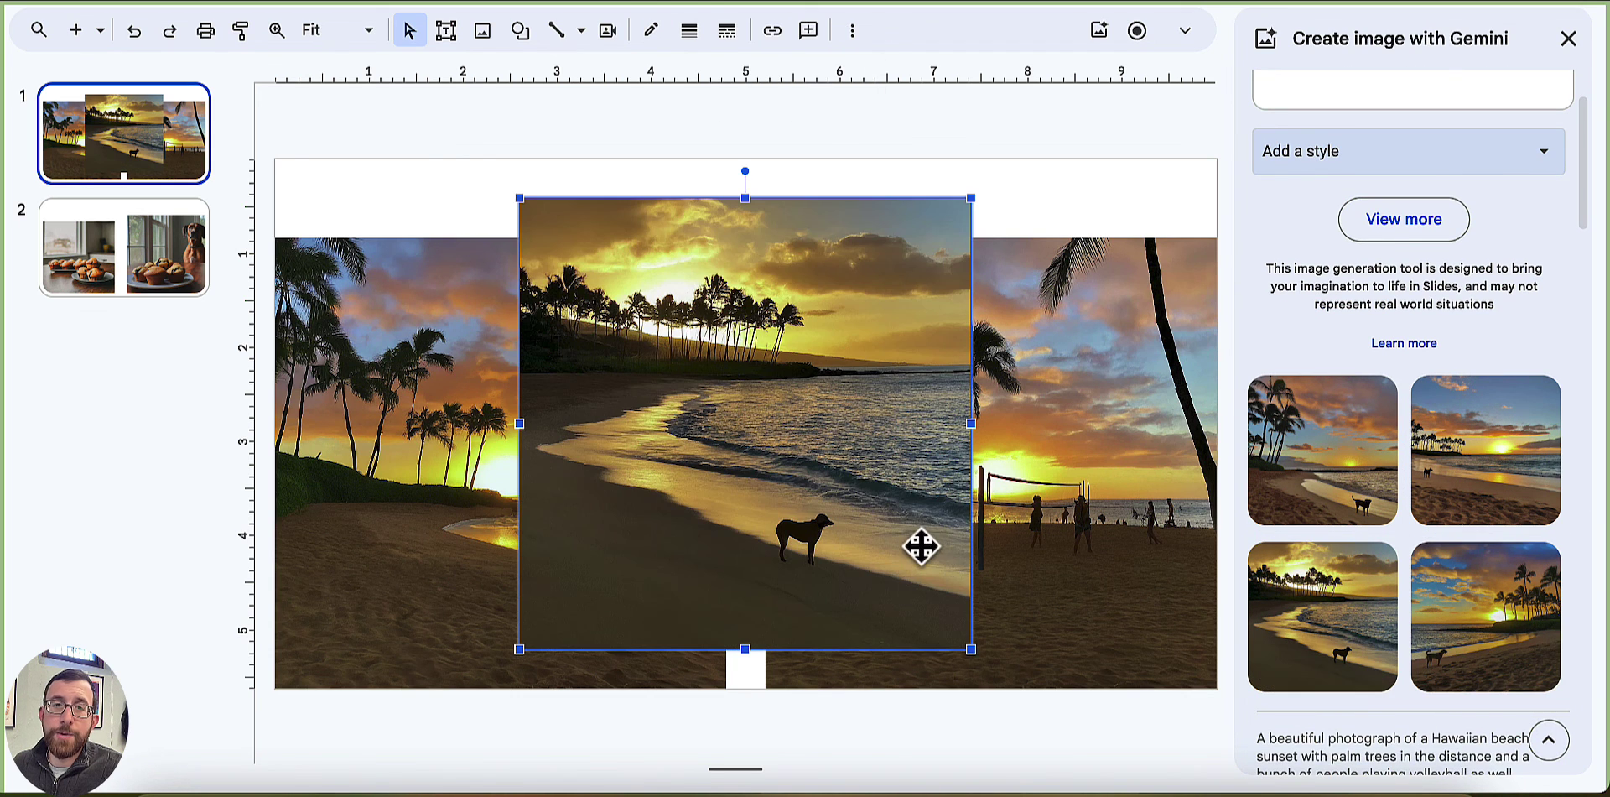
left_click_drag(921, 546, 1144, 577)
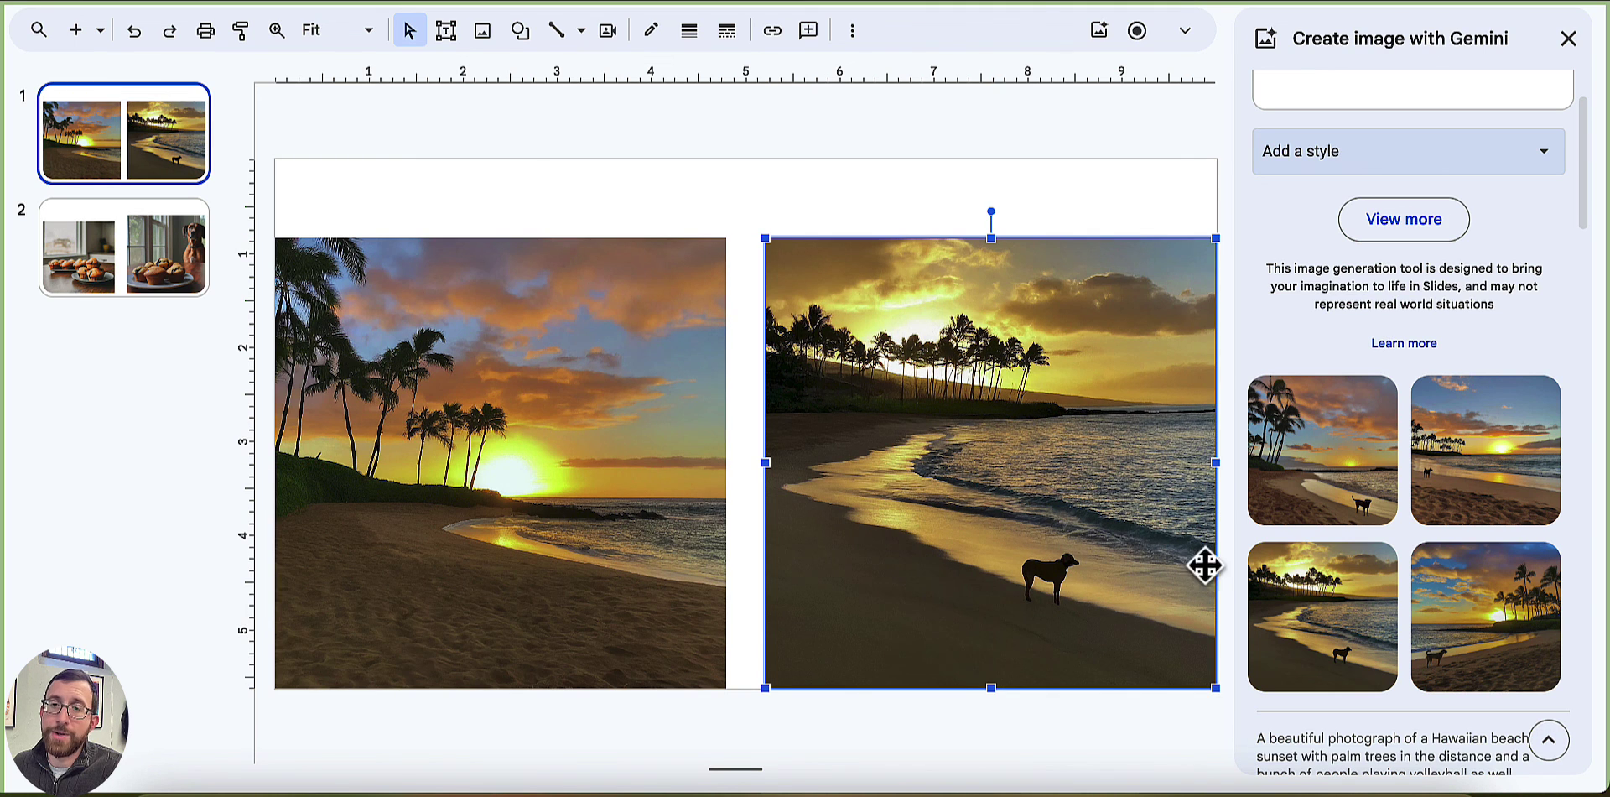
left_click(1359, 514)
left_click_drag(737, 475, 778, 525)
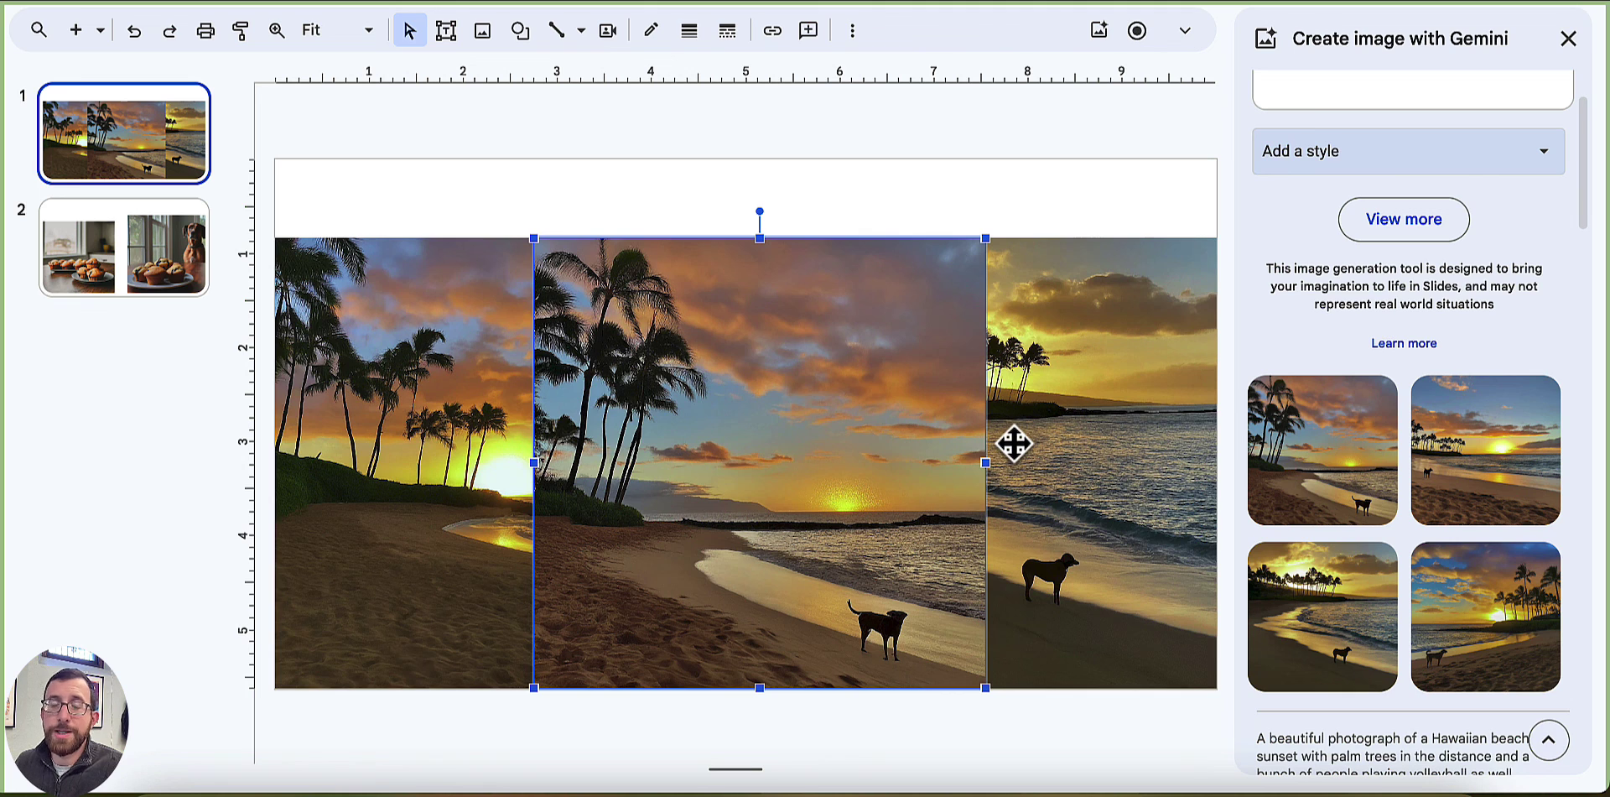